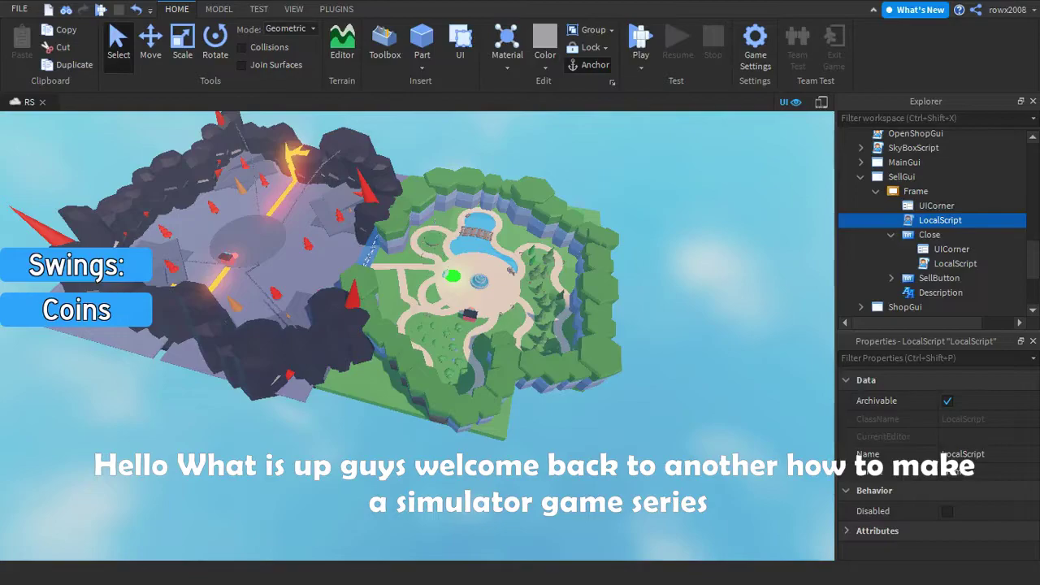
{"action": "scroll", "coordinate": [927, 203], "scroll_direction": "up", "scroll_amount": 10}
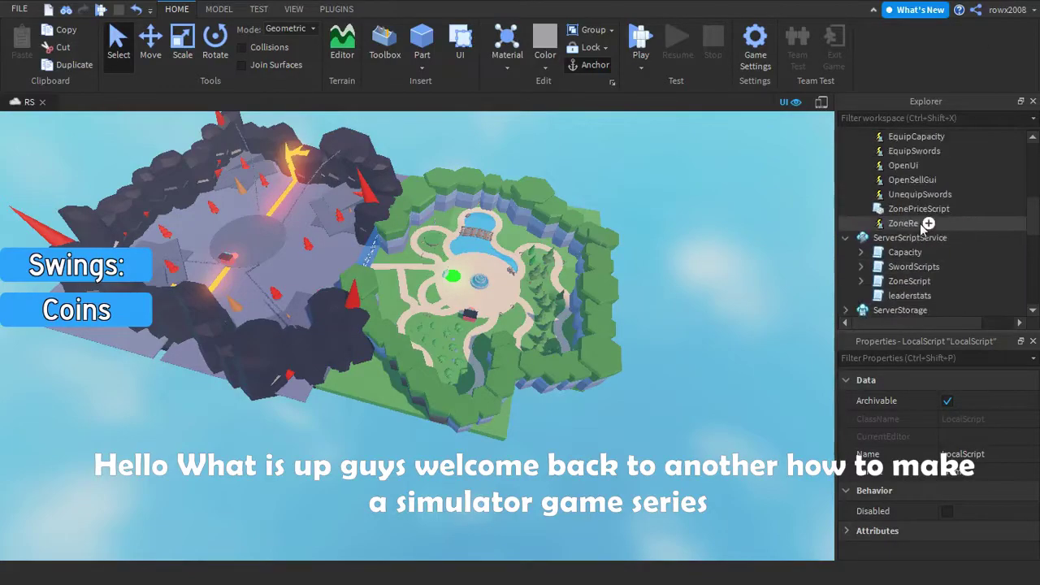
{"action": "left_click", "coordinate": [914, 221]}
{"action": "scroll", "coordinate": [924, 234], "scroll_direction": "down", "scroll_amount": 6}
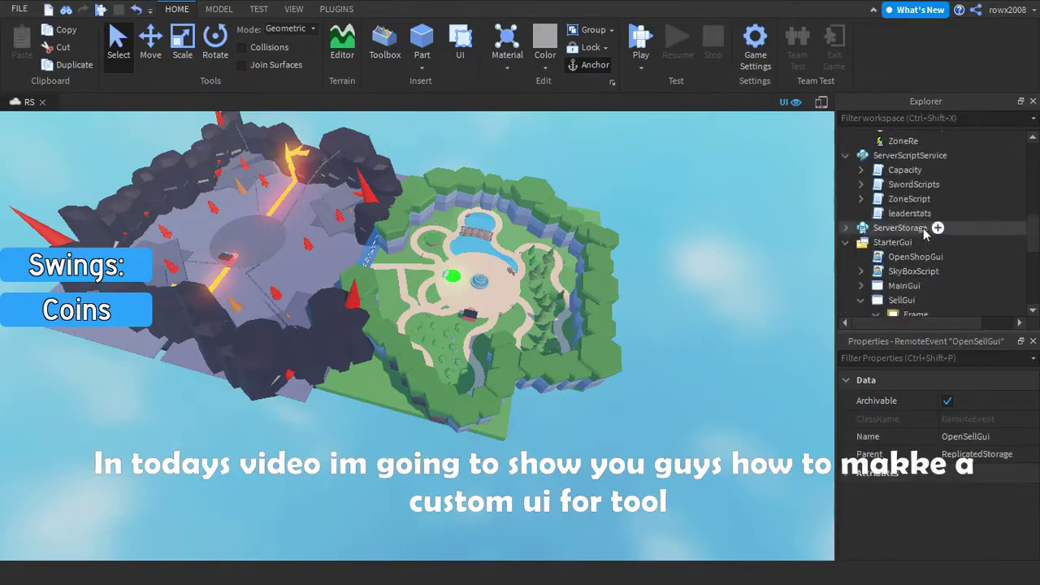
{"action": "scroll", "coordinate": [927, 233], "scroll_direction": "down", "scroll_amount": 1}
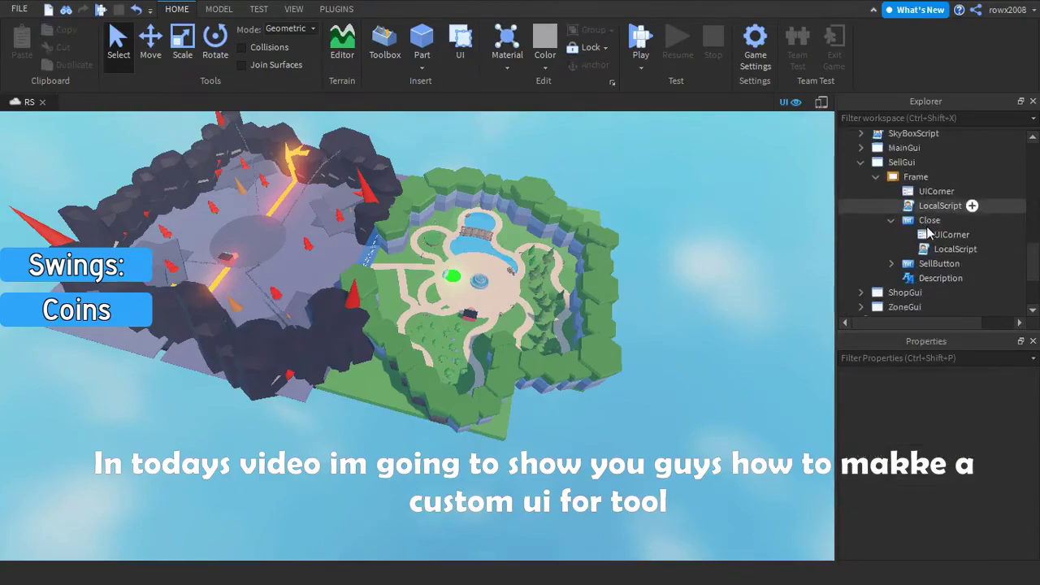
{"action": "scroll", "coordinate": [929, 233], "scroll_direction": "down", "scroll_amount": 3}
{"action": "right_click_drag", "start_coordinate": [590, 477], "coordinate": [515, 465]}
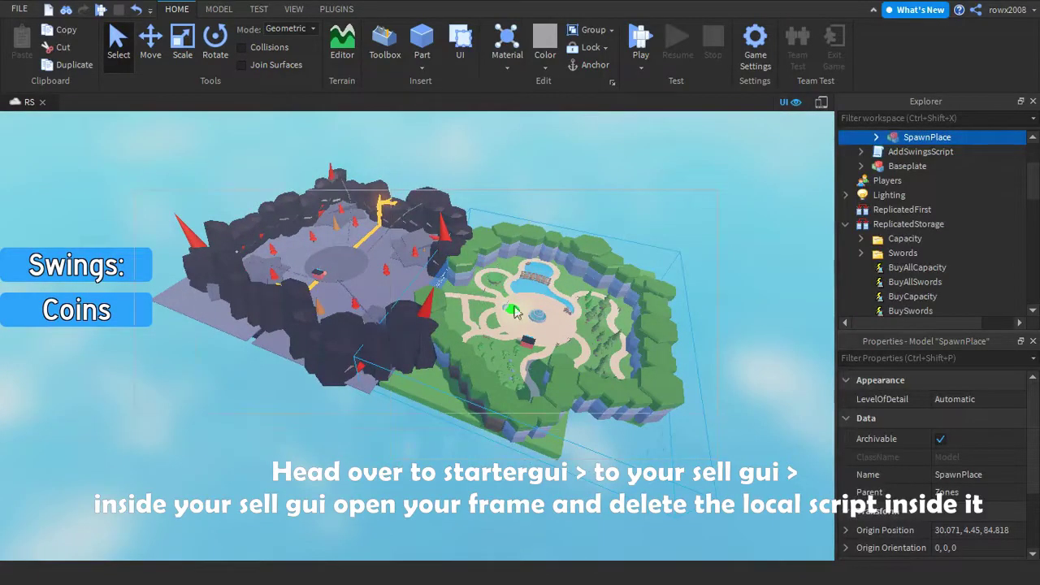
- Collapse the SkyParts and Zones folders, the Workspace and ReplicatedStorage in the object tree
{"action": "left_click", "coordinate": [749, 364]}
{"action": "scroll", "coordinate": [862, 214], "scroll_direction": "up", "scroll_amount": 2}
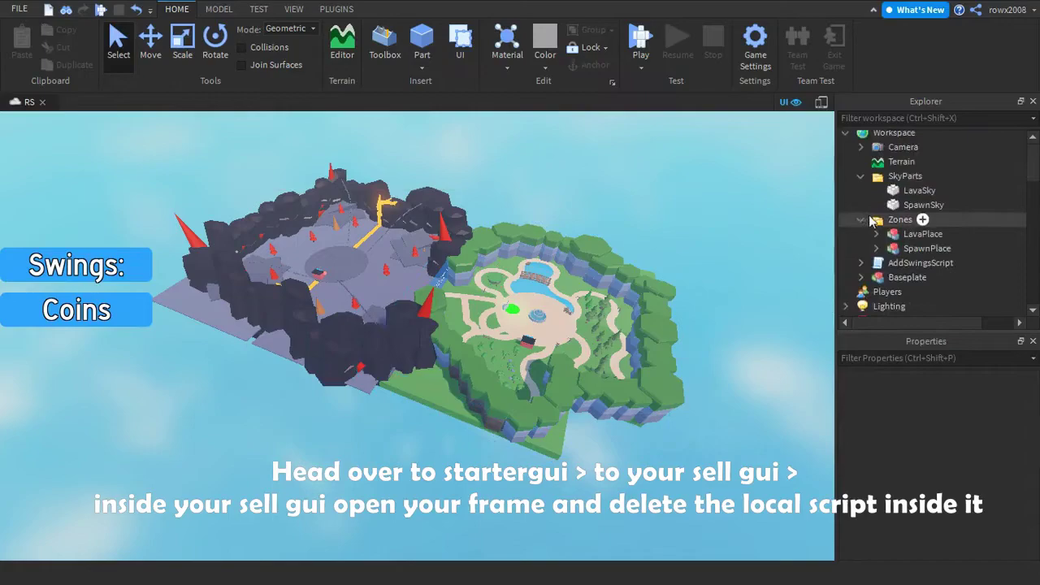
{"action": "left_click", "coordinate": [870, 220]}
{"action": "left_click", "coordinate": [861, 176]}
{"action": "left_click", "coordinate": [860, 190]}
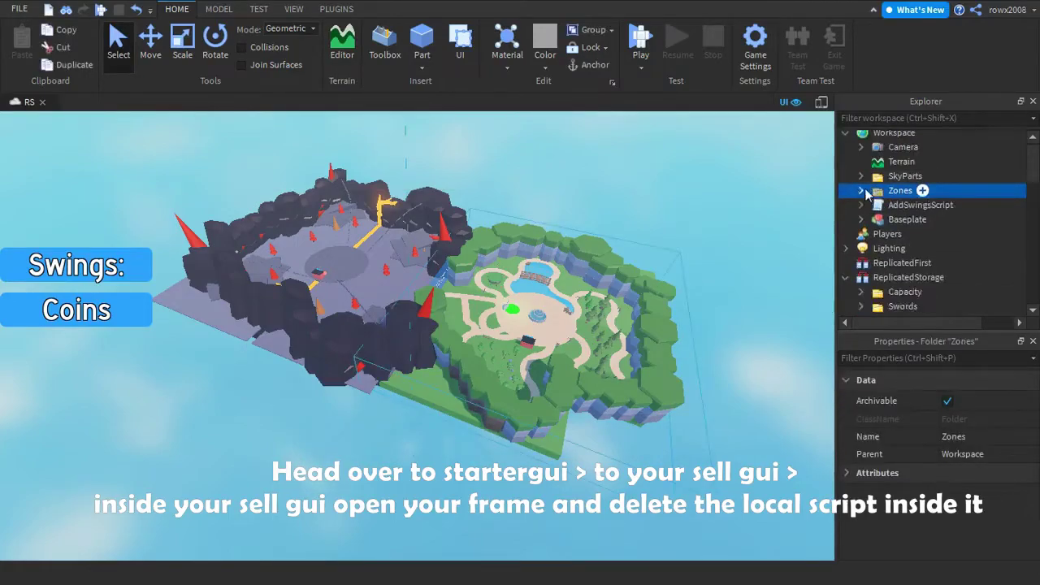
{"action": "left_click", "coordinate": [846, 134]}
{"action": "scroll", "coordinate": [894, 212], "scroll_direction": "down", "scroll_amount": 3}
{"action": "scroll", "coordinate": [893, 236], "scroll_direction": "up", "scroll_amount": 3}
{"action": "left_click", "coordinate": [846, 193]}
{"action": "scroll", "coordinate": [878, 230], "scroll_direction": "down", "scroll_amount": 2}
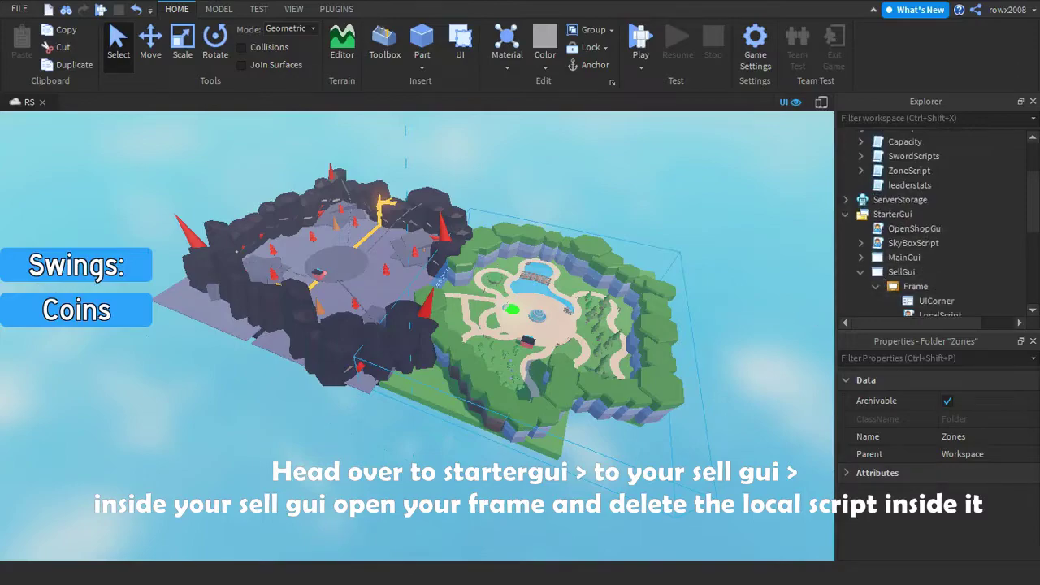
- Delete the LocalScript placed directly inside the SellGui Frame, keeping the Close button's own LocalScript
{"action": "scroll", "coordinate": [927, 236], "scroll_direction": "down", "scroll_amount": 3}
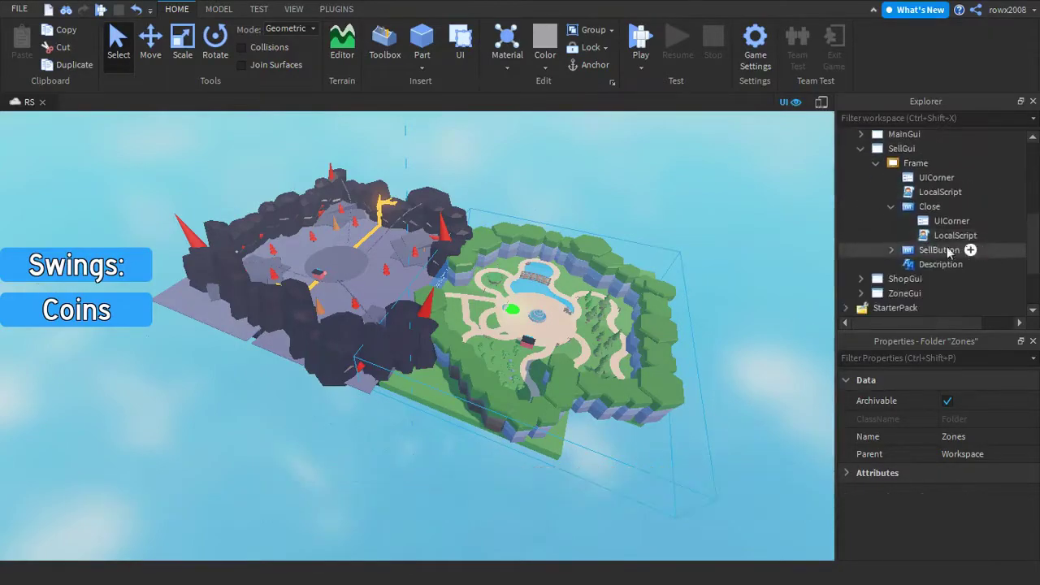
{"action": "left_click", "coordinate": [909, 196]}
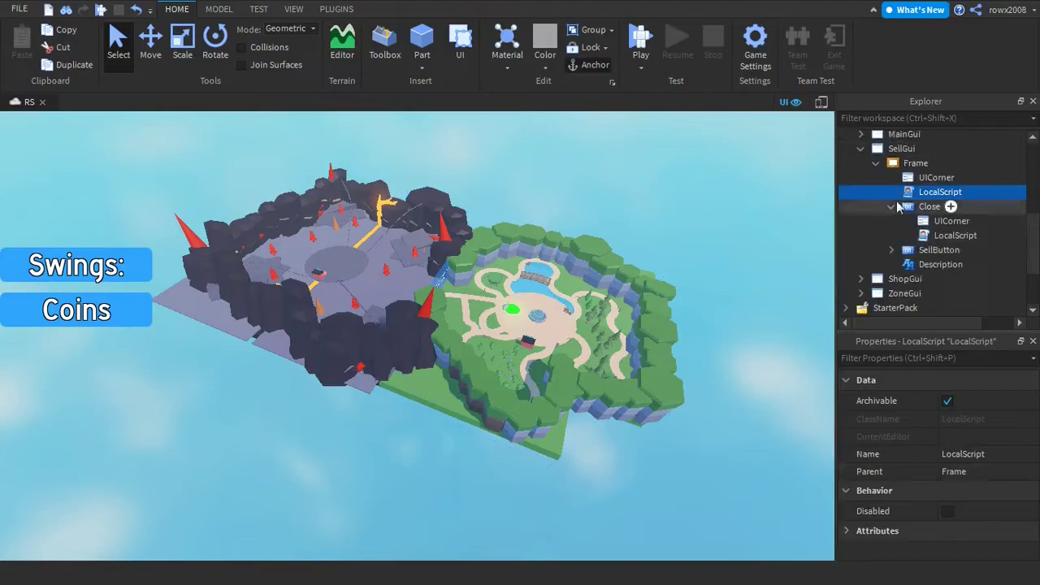
{"action": "left_click", "coordinate": [891, 206]}
{"action": "mouse_move", "coordinate": [922, 201]}
{"action": "left_mouse_down"}
{"action": "mouse_move", "coordinate": [928, 234]}
{"action": "mouse_move", "coordinate": [929, 195]}
{"action": "left_mouse_up"}
{"action": "left_click", "coordinate": [891, 192]}
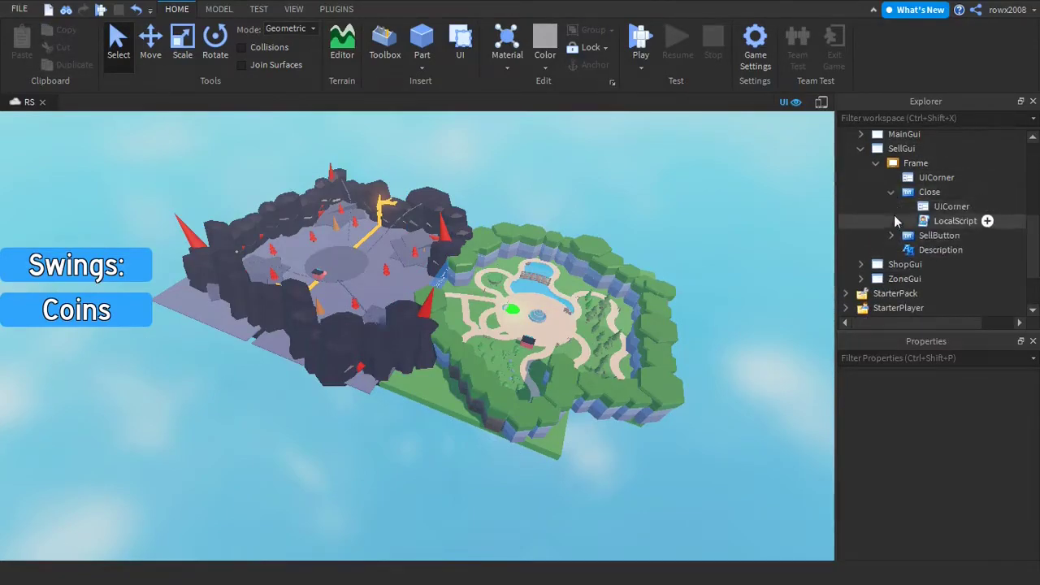
- Add a Script and a RemoteEvent inside the Close button of the SellGui Frame
{"action": "scroll", "coordinate": [897, 210], "scroll_direction": "up", "scroll_amount": 5}
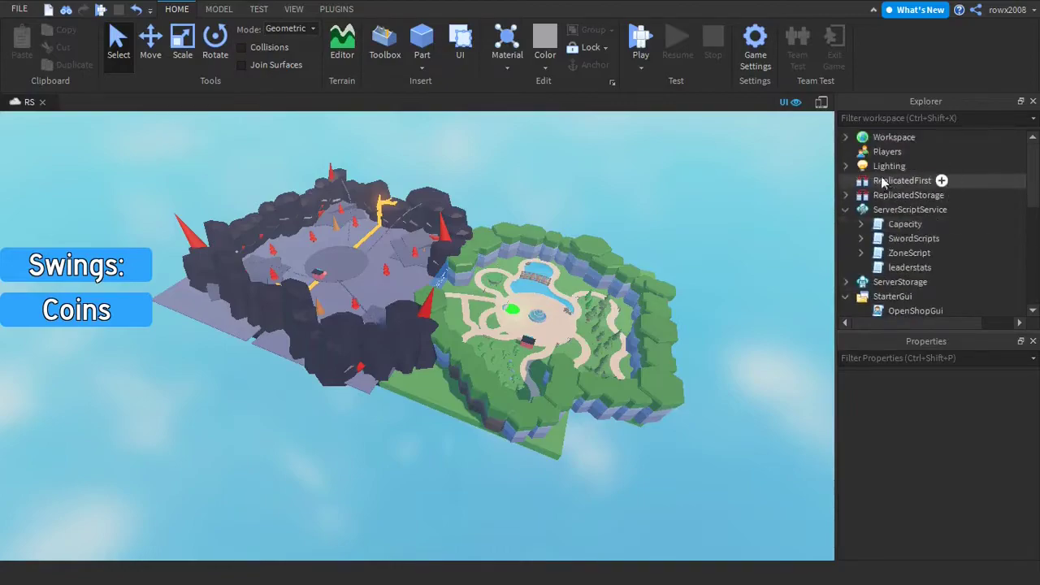
{"action": "scroll", "coordinate": [914, 211], "scroll_direction": "down", "scroll_amount": 5}
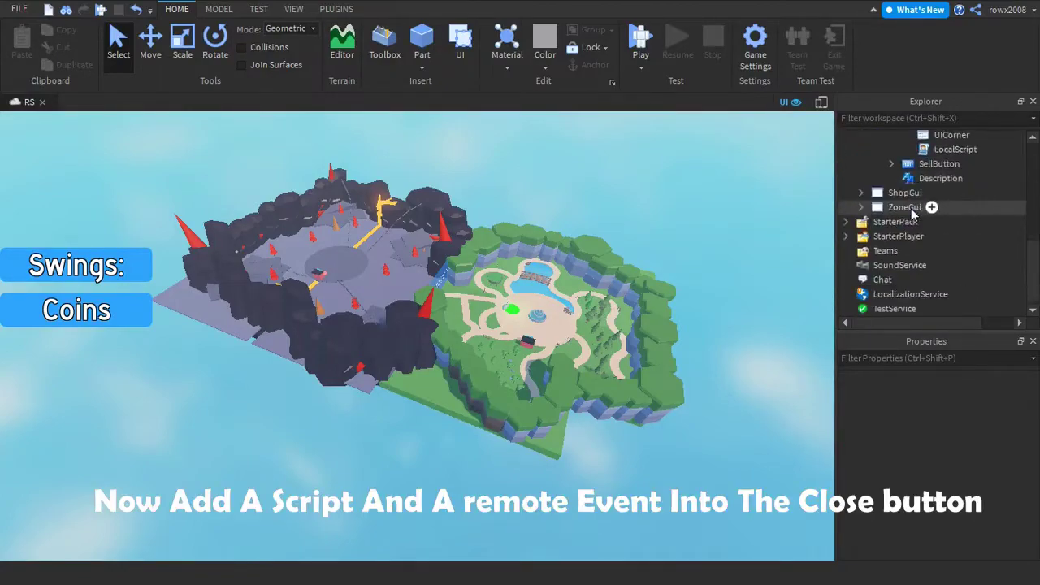
{"action": "scroll", "coordinate": [943, 246], "scroll_direction": "down", "scroll_amount": 1}
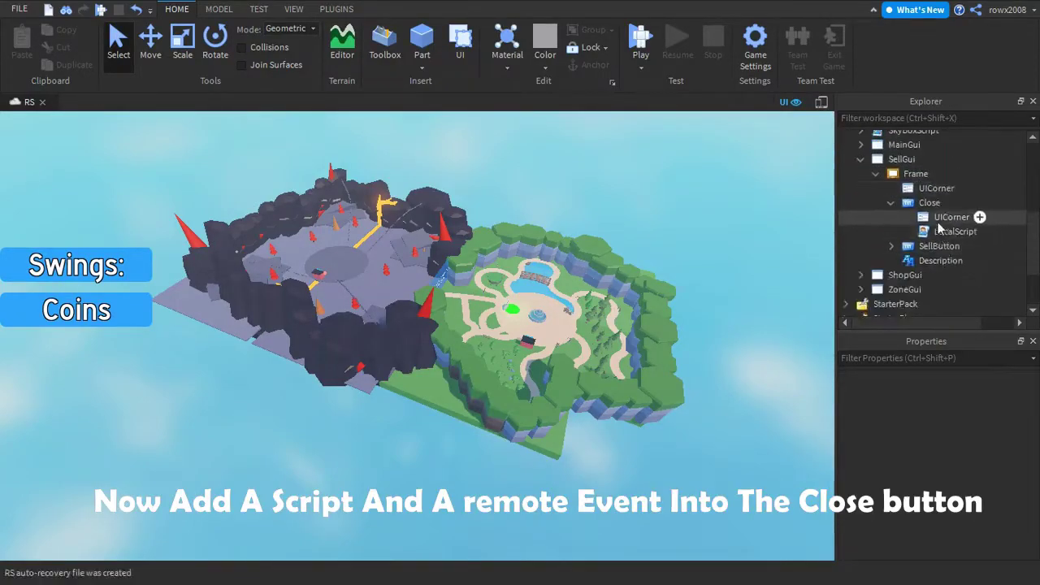
{"action": "left_click", "coordinate": [947, 234]}
{"action": "scroll", "coordinate": [937, 203], "scroll_direction": "down", "scroll_amount": 1}
{"action": "left_click", "coordinate": [937, 201]}
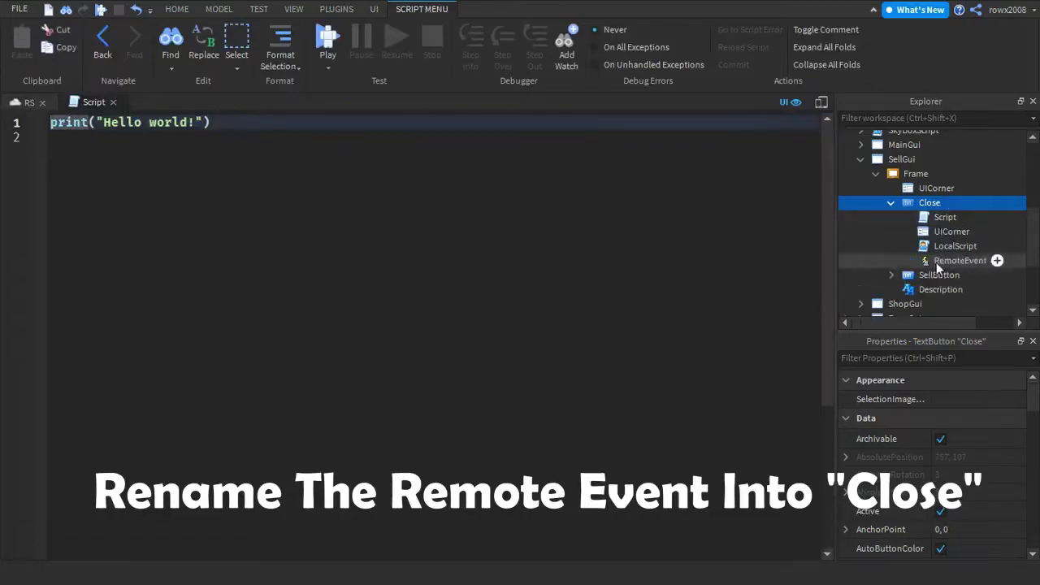
- Rename the new RemoteEvent inside the Close button as Close
{"action": "left_click", "coordinate": [955, 260]}
{"action": "key", "text": "F2"}
{"action": "type", "text": "Close"}
{"action": "key", "text": "Return"}
- Replace the default code in the Close button's Script with script.Parent.Close.OnServerEvent:Connect(function(player) and its closing end
{"action": "left_click", "coordinate": [941, 220]}
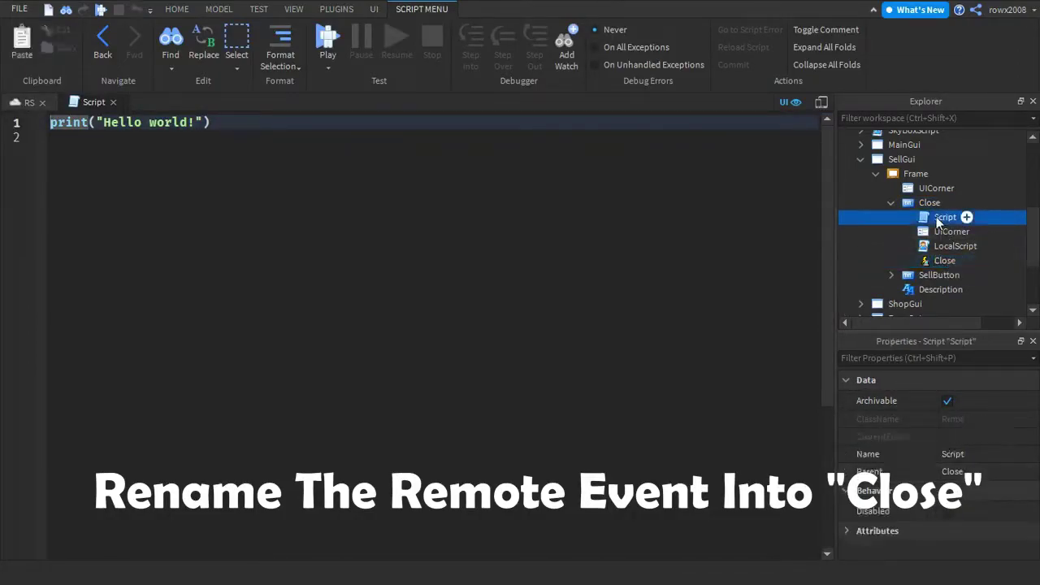
{"action": "key", "text": "ctrl+a"}
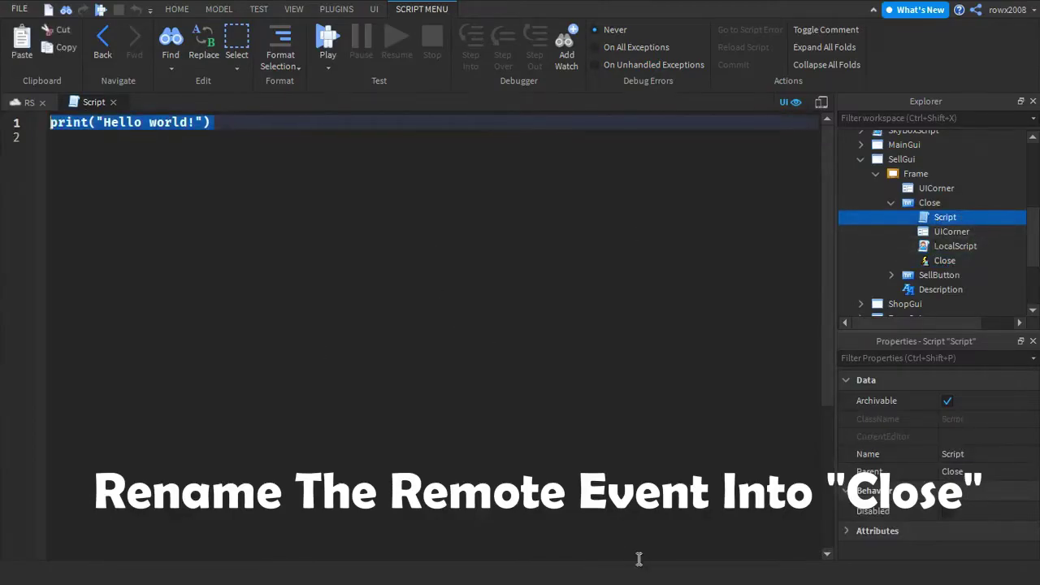
{"action": "type", "text": "s"}
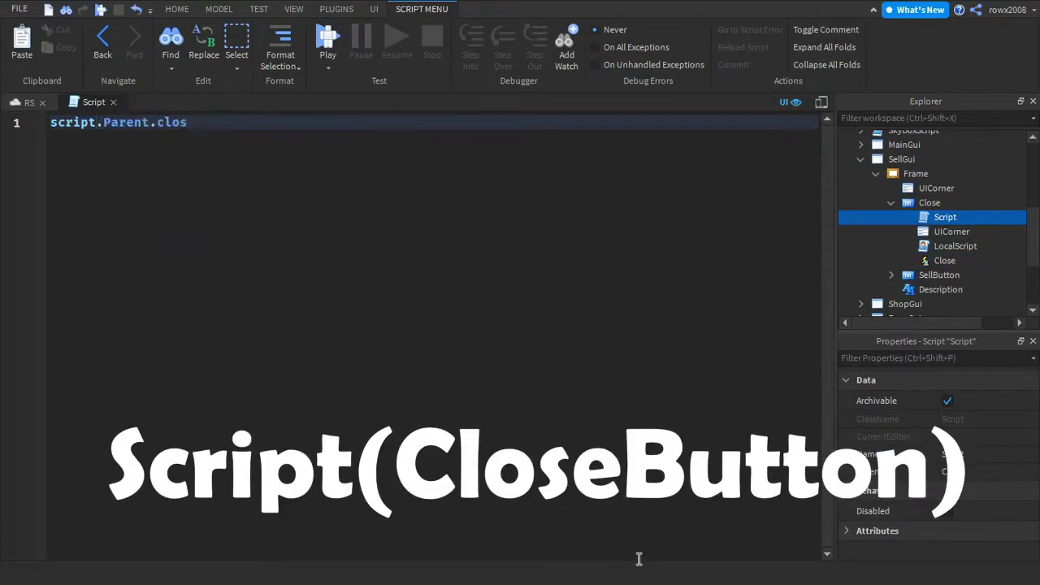
{"action": "type", "text": "cript.Parent.Close.OnServerEvent:Connect(function)"}
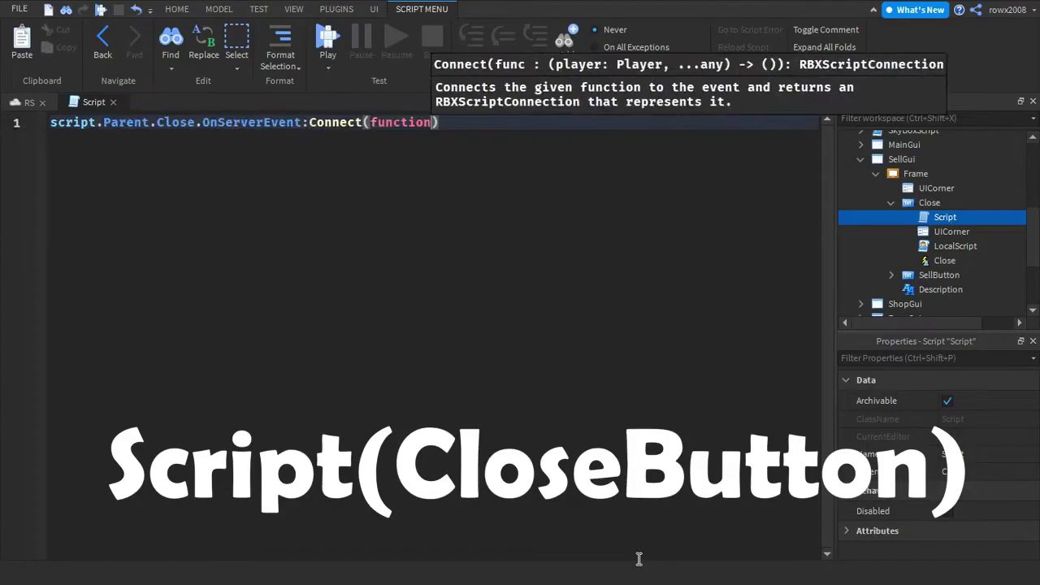
{"action": "left_click", "coordinate": [656, 210]}
{"action": "type", "text": "(player)"}
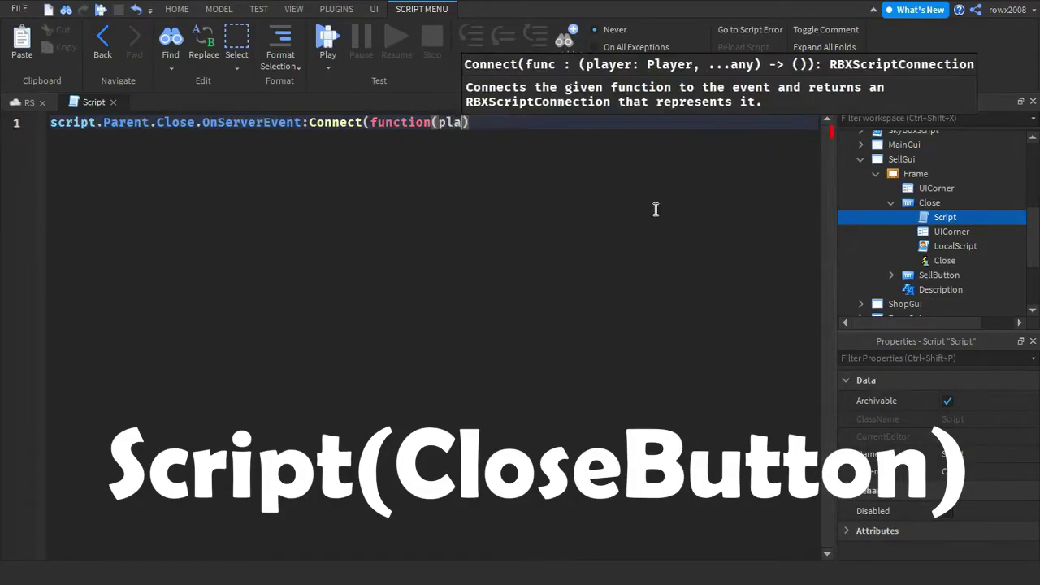
{"action": "key", "text": "Return"}
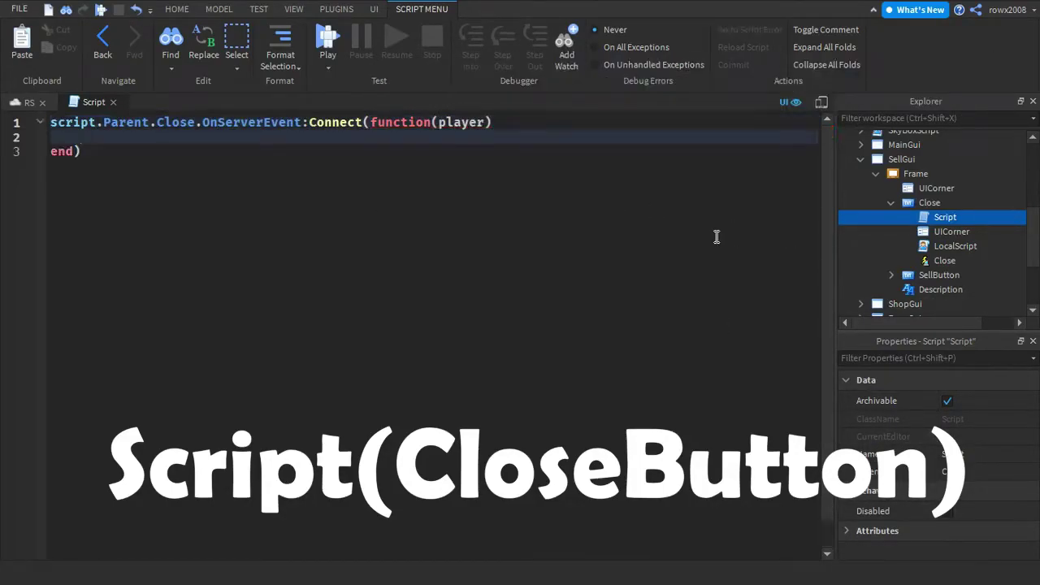
- Inside the OnServerEvent handler, hide the frame with script.Parent.Parent.Visible = false
{"action": "type", "text": "script.Parent"}
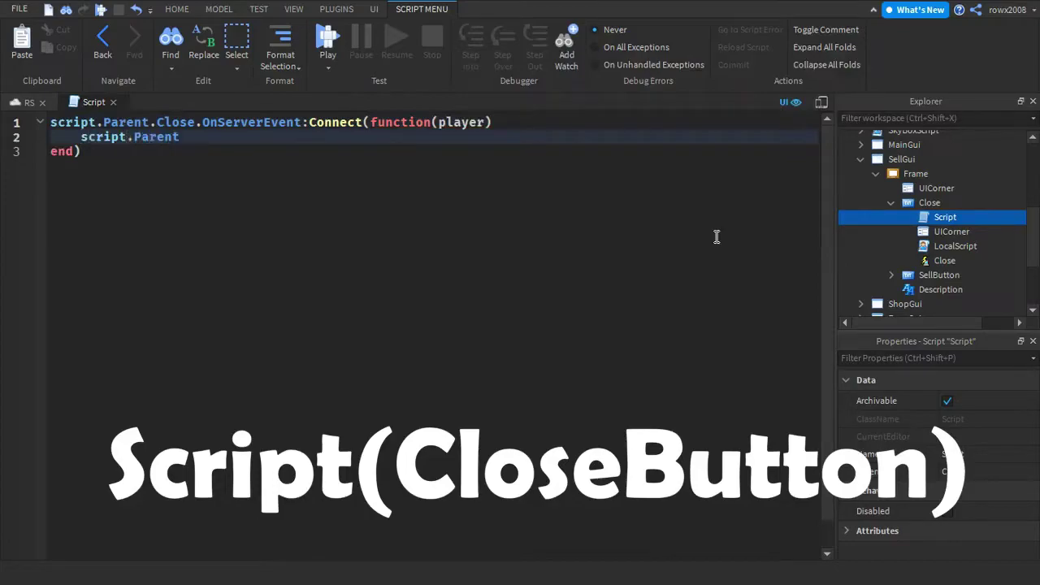
{"action": "type", "text": ".Parent.Visible"}
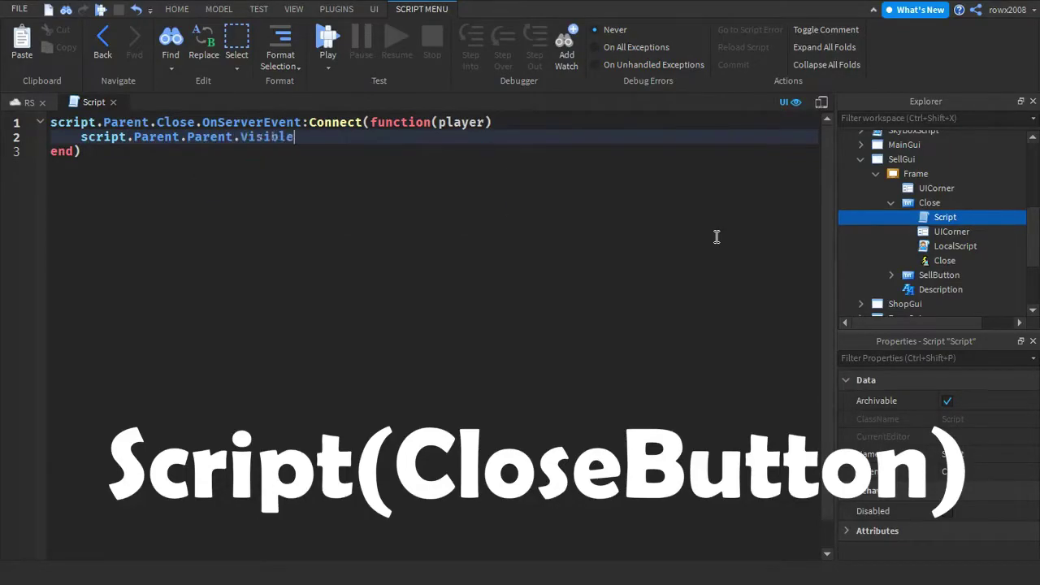
{"action": "type", "text": " = flalse"}
{"action": "key", "text": "Return"}
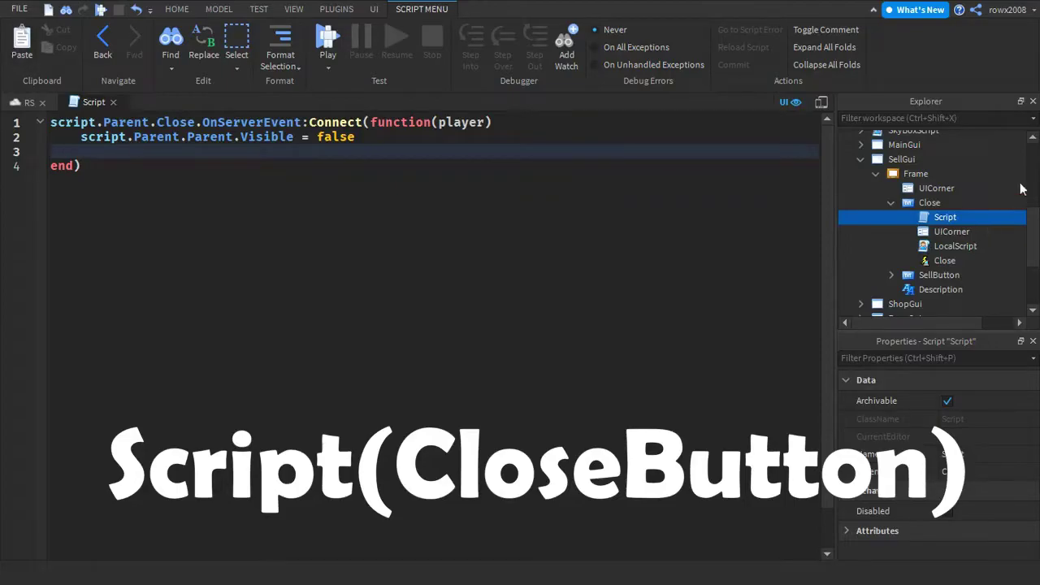
- Open the Close button's LocalScript and prepare an empty script.Parent.MouseButton1Click:Connect(function() handler
{"action": "double_click", "coordinate": [987, 247]}
{"action": "left_click_drag", "start_coordinate": [394, 137], "coordinate": [3, 165]}
{"action": "left_click", "coordinate": [7, 151]}
{"action": "triple_click", "coordinate": [5, 137]}
{"action": "type", "text": "script.Parent.MouseButton1Click:Connect(function("}
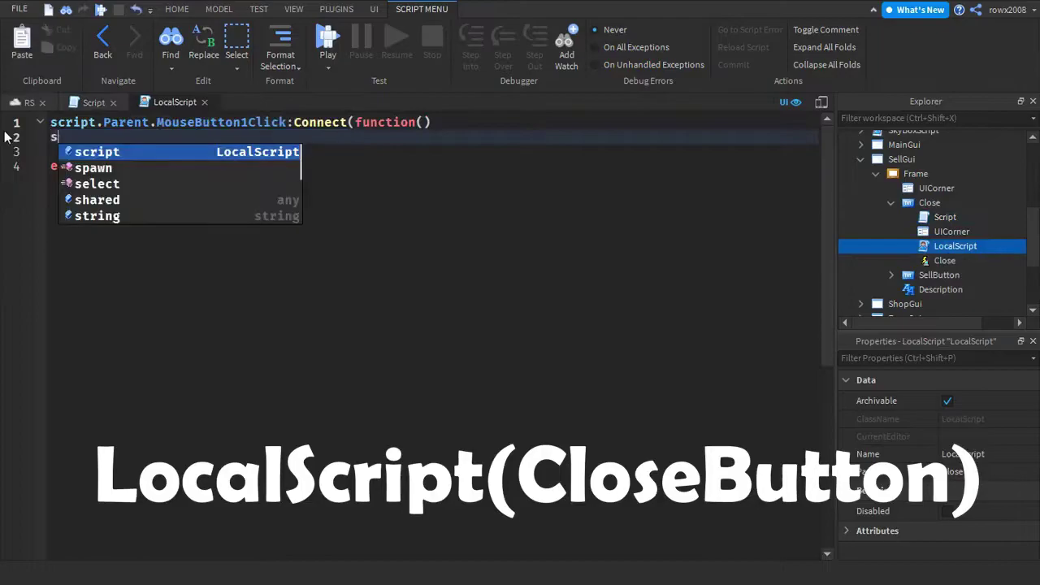
- Reference the remote event as script.Parent.Close inside the MouseButton1Click handler
{"action": "type", "text": "ap"}
{"action": "key", "text": "Return"}
{"action": "key", "text": "BackSpace"}
{"action": "key", "text": "BackSpace"}
{"action": "key", "text": "BackSpace"}
{"action": "key", "text": "BackSpace"}
{"action": "type", "text": "p"}
{"action": "key", "text": "Tab"}
{"action": "type", "text": "."}
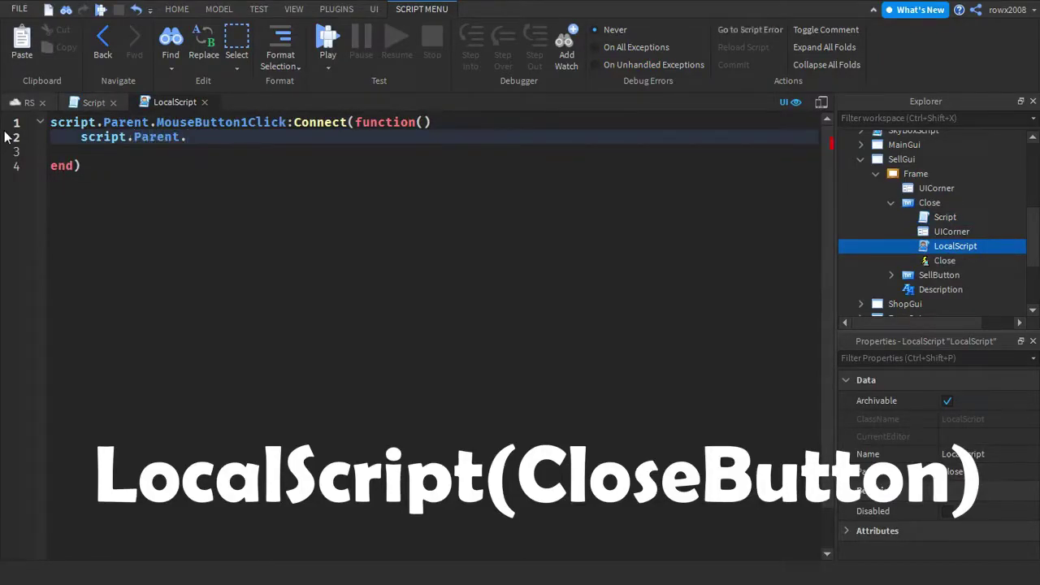
{"action": "type", "text": "oclo"}
{"action": "key", "text": "Tab"}
- Try extending the Close event reference with .OnClientEvent:Connect(function)
{"action": "type", "text": ".ons"}
{"action": "type", "text": "c"}
{"action": "key", "text": "Tab"}
{"action": "type", "text": ":"}
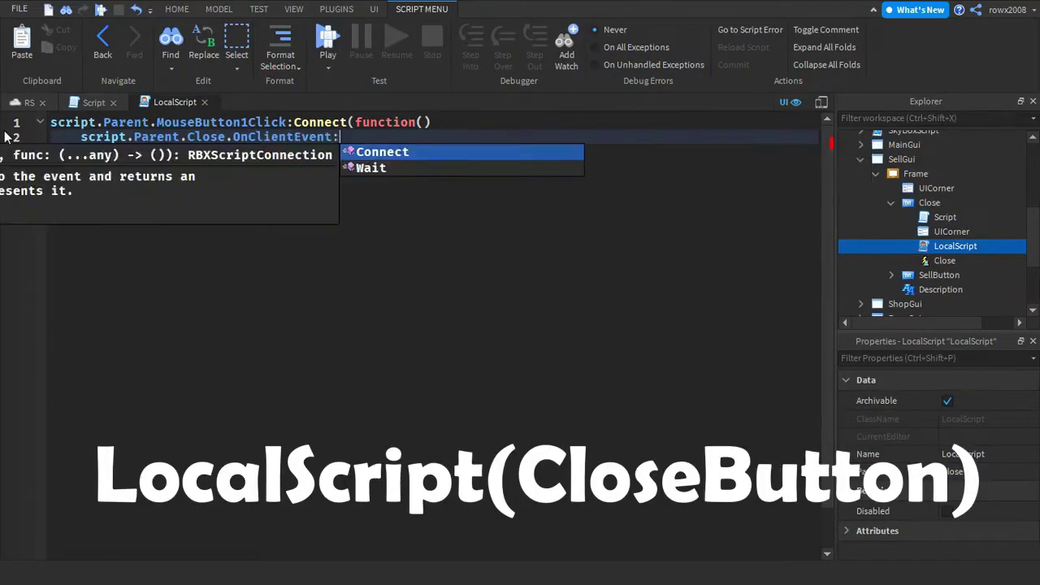
{"action": "key", "text": "Tab"}
{"action": "type", "text": "(function"}
- Replace the OnClientEvent connection with :FireServer() so the line reads script.Parent.Close:FireServer()
{"action": "left_click_drag", "start_coordinate": [469, 136], "coordinate": [229, 137]}
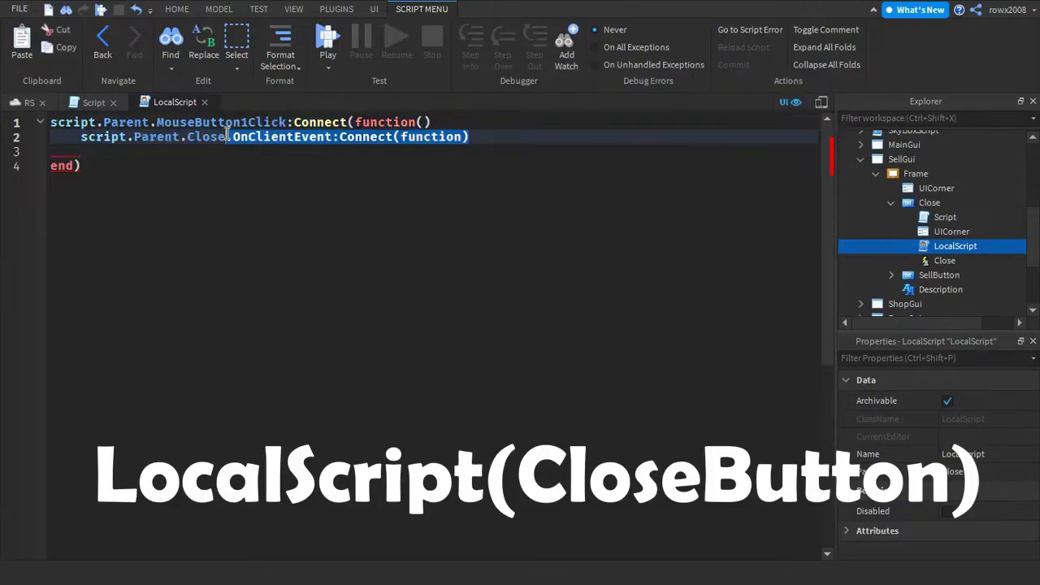
{"action": "type", "text": ":fire"}
{"action": "key", "text": "Tab"}
{"action": "type", "text": "("}
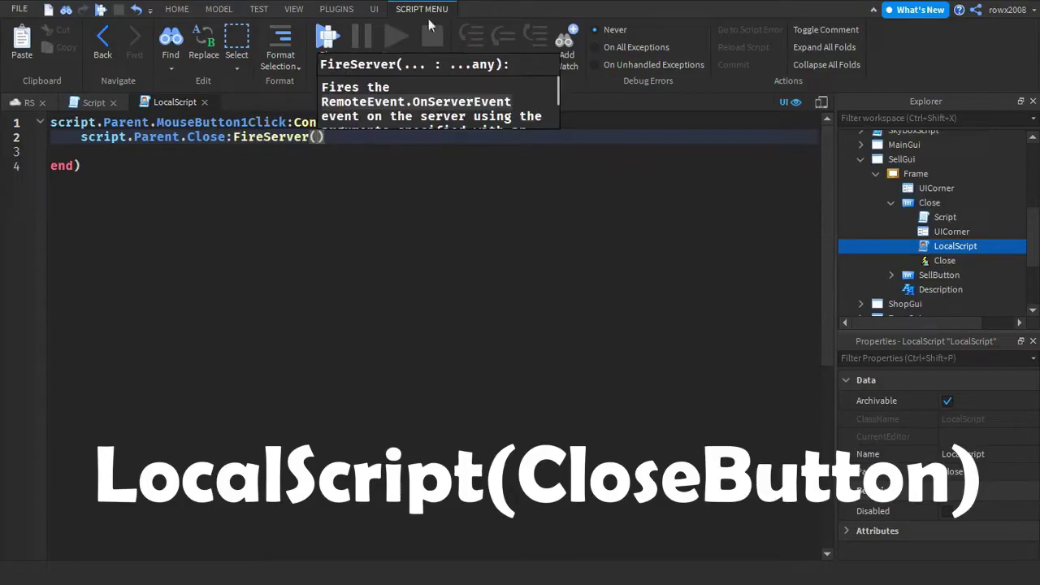
{"action": "left_click", "coordinate": [415, 209]}
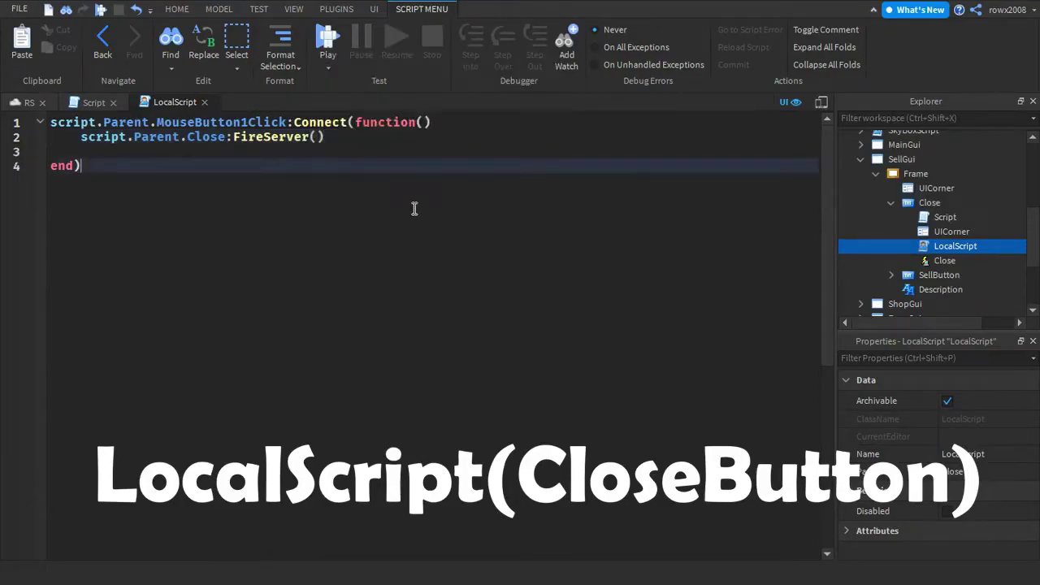
- Expand the Workspace in the object tree and open AddSwingsScript for editing
{"action": "left_click", "coordinate": [27, 103]}
{"action": "scroll", "coordinate": [991, 230], "scroll_direction": "up", "scroll_amount": 10}
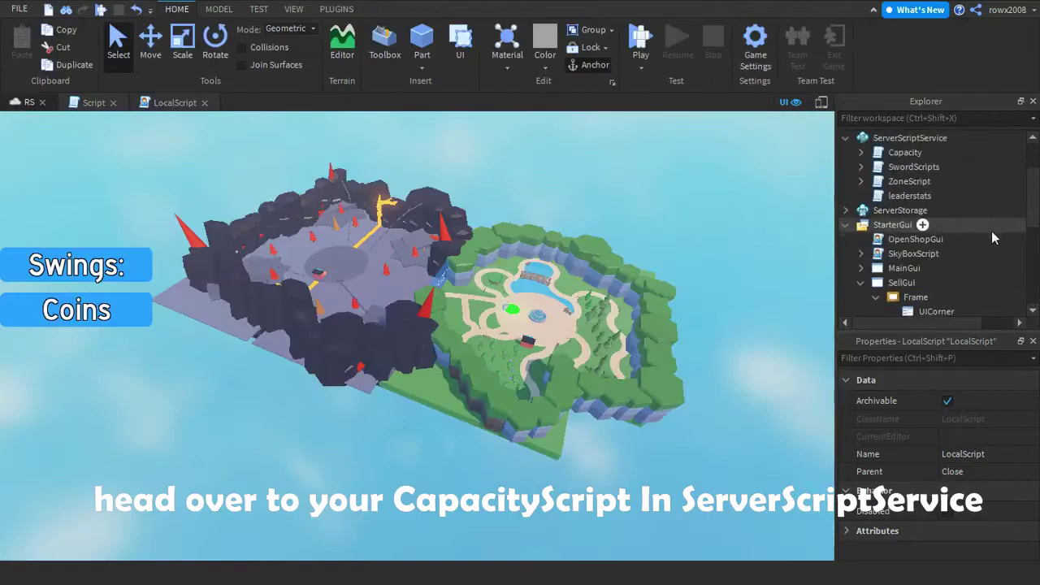
{"action": "left_click", "coordinate": [845, 137]}
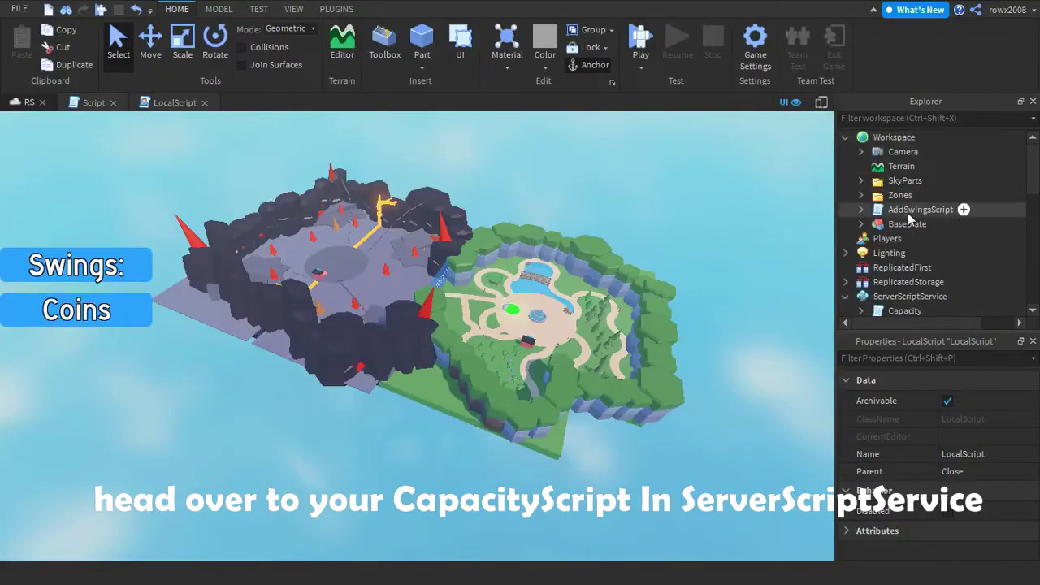
{"action": "double_click", "coordinate": [921, 209]}
- In AddSwingsScript's full-capacity branch, include player.PlayerGui.SellGui.Frame.Visible = true below the Swings.Value assignment, followed by a blank line
{"action": "left_click", "coordinate": [367, 267]}
{"action": "left_click", "coordinate": [371, 213]}
{"action": "left_click", "coordinate": [390, 223]}
{"action": "key", "text": "Up"}
{"action": "left_click", "coordinate": [400, 224]}
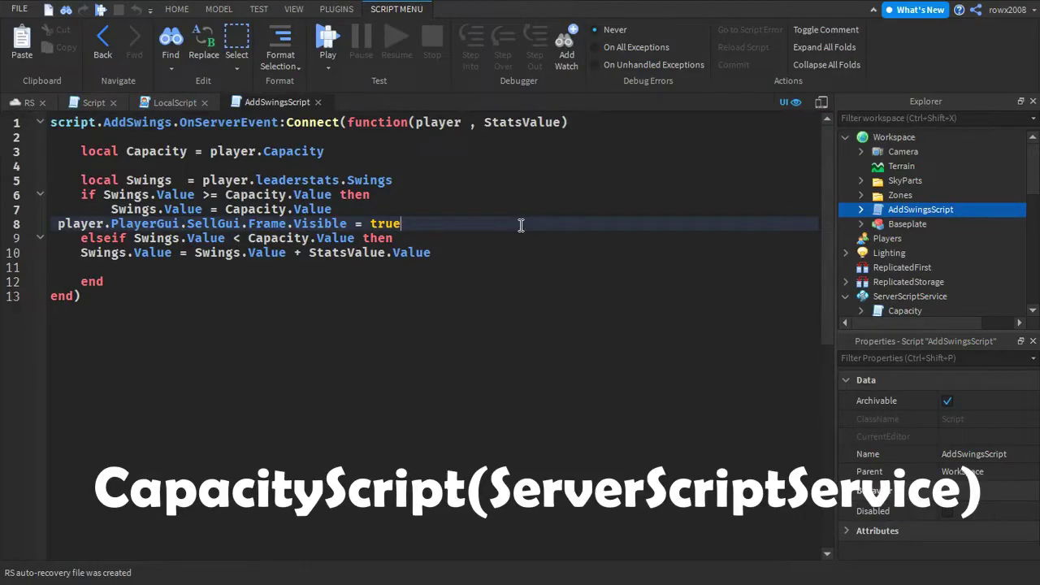
{"action": "key", "text": "Return"}
- Insert two blank lines between the Swings.Value = Capacity.Value line and the SellGui visibility line
{"action": "left_click", "coordinate": [441, 198]}
{"action": "left_click", "coordinate": [444, 214]}
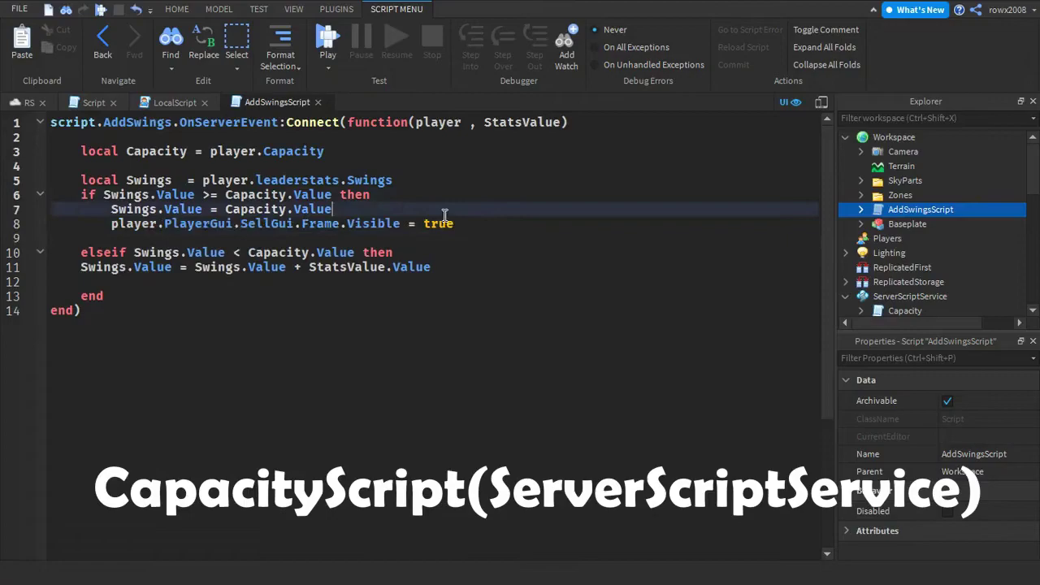
{"action": "key", "text": "Return"}
{"action": "key", "text": "Return"}
{"action": "left_click_drag", "start_coordinate": [465, 252], "coordinate": [17, 246]}
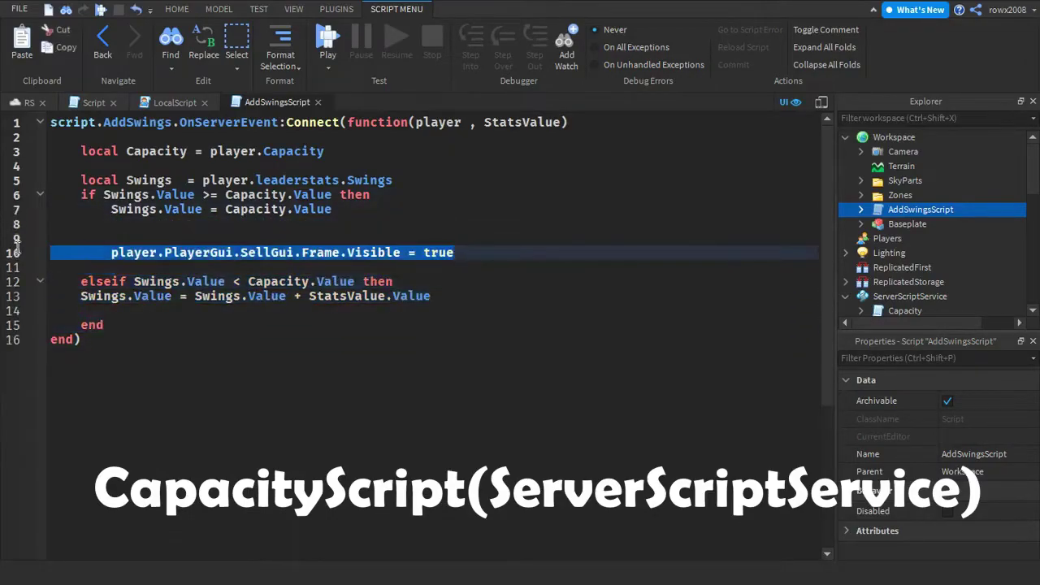
{"action": "left_click", "coordinate": [313, 269]}
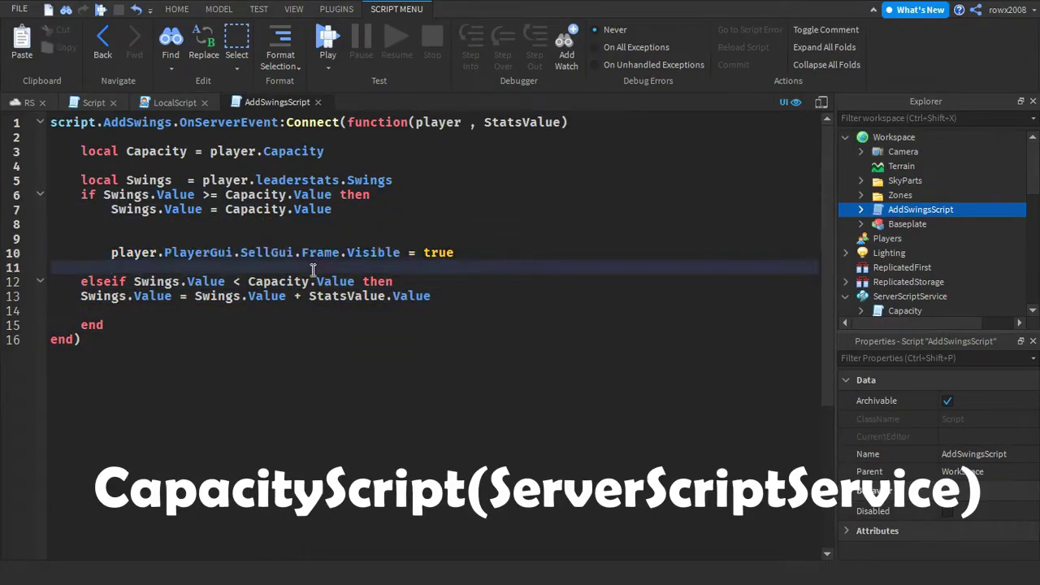
- Add the comment "-- add this line" after the SellGui visibility line in AddSwingsScript and insert a blank line below it
{"action": "left_click", "coordinate": [567, 256]}
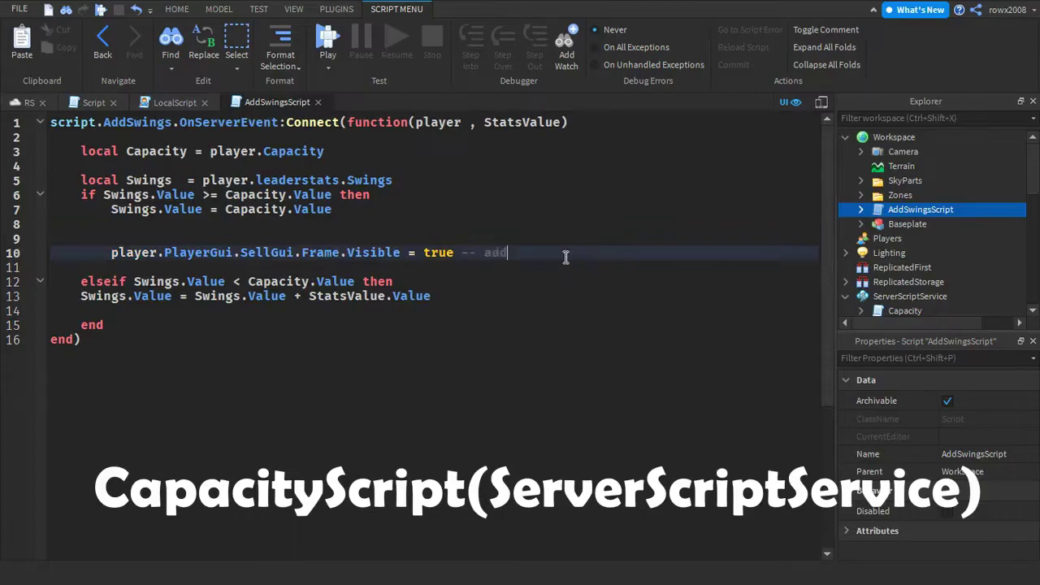
{"action": "type", "text": "-- add this line"}
{"action": "key", "text": "Return"}
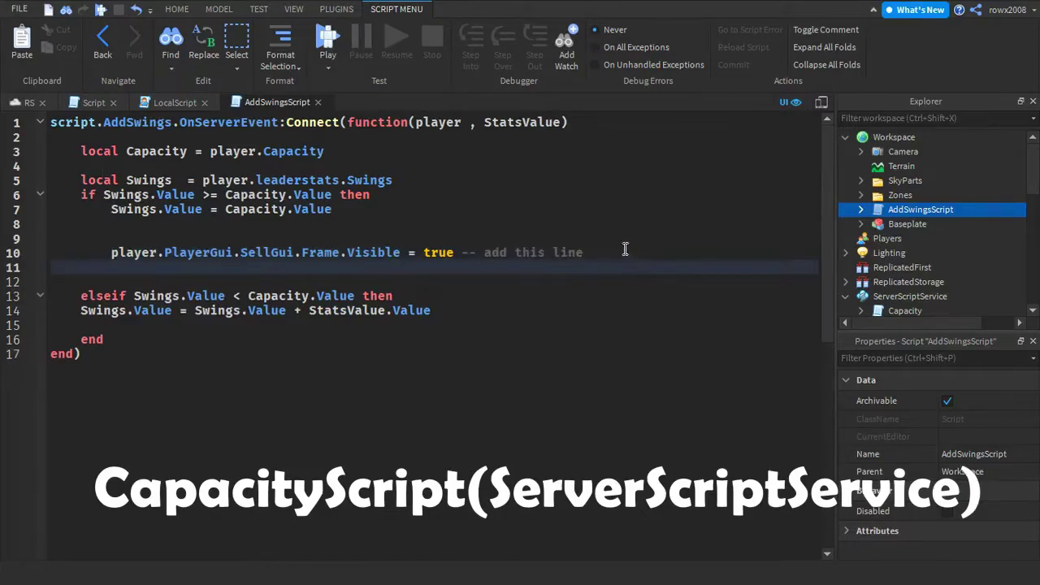
- Delete the comment from the SellGui visibility line and close the open script editors
{"action": "left_click_drag", "start_coordinate": [620, 254], "coordinate": [453, 252]}
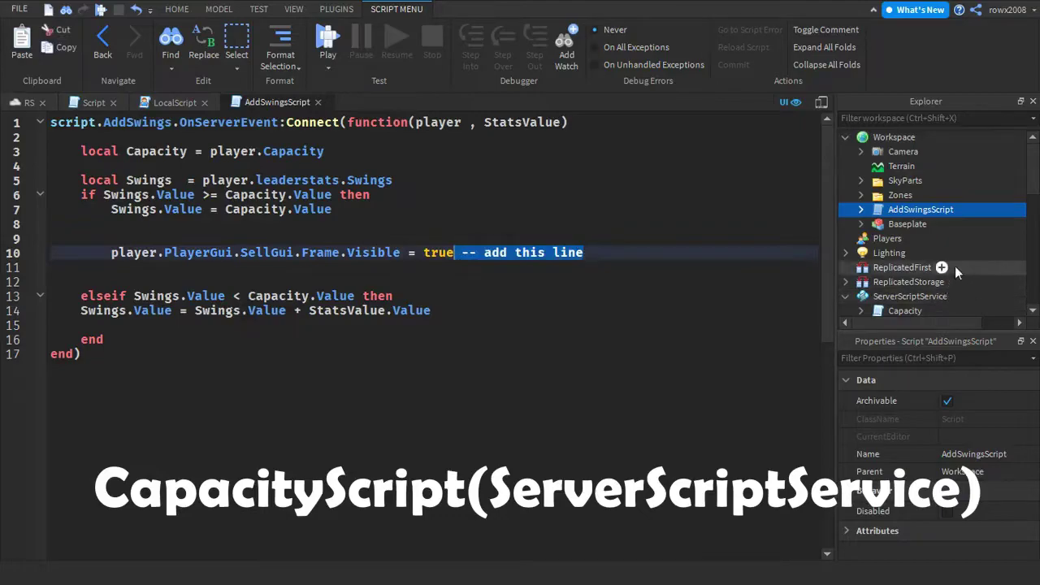
{"action": "key", "text": "BackSpace"}
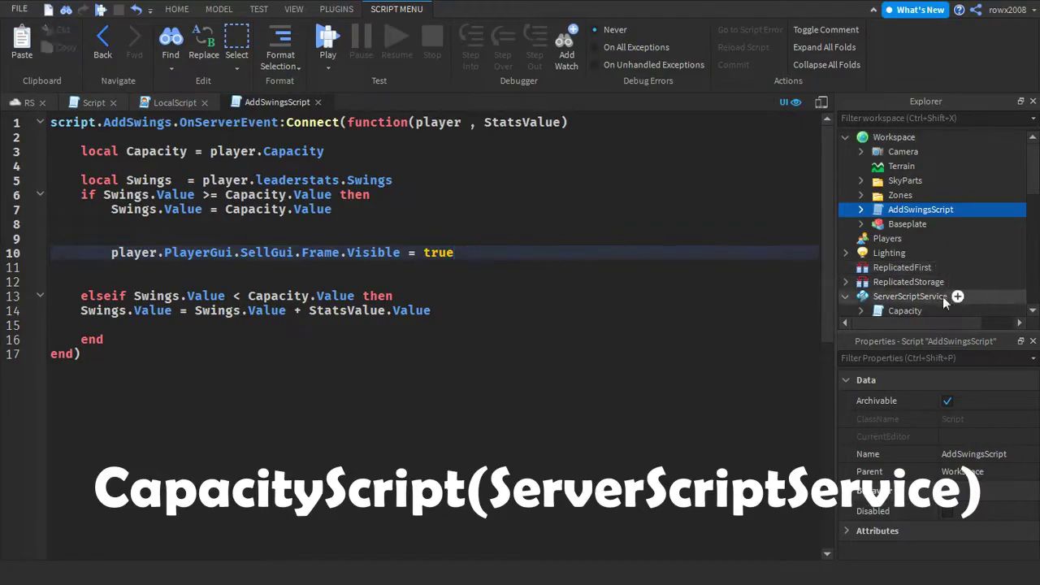
{"action": "left_click", "coordinate": [114, 102]}
{"action": "left_click", "coordinate": [136, 102]}
{"action": "left_click", "coordinate": [134, 102]}
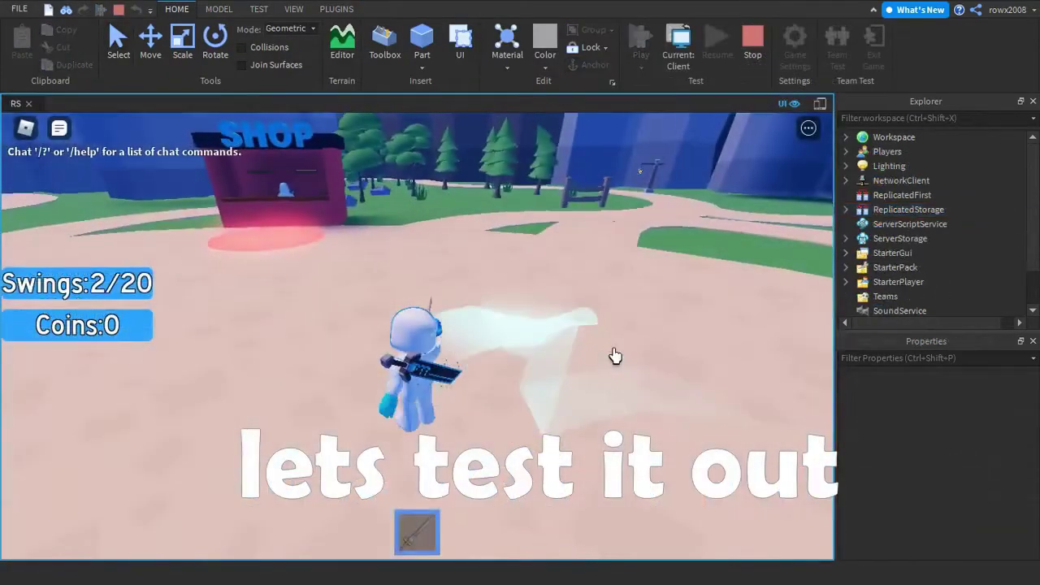
- Test sword swings in the running game and inspect the player's leaderstats in the server view
{"action": "left_click", "coordinate": [616, 353]}
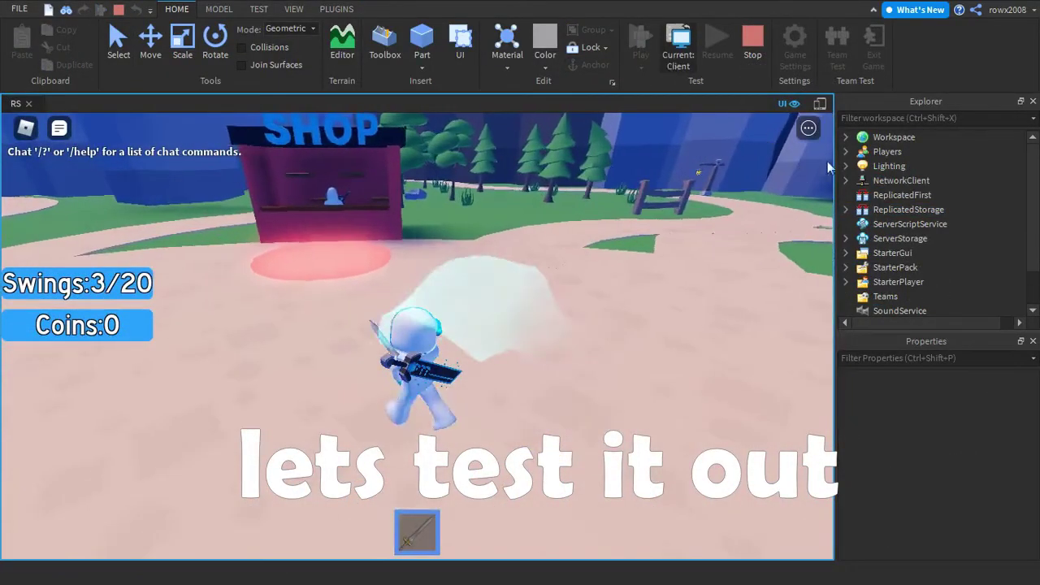
{"action": "left_click", "coordinate": [671, 65]}
{"action": "left_click", "coordinate": [864, 179]}
{"action": "left_click", "coordinate": [861, 166]}
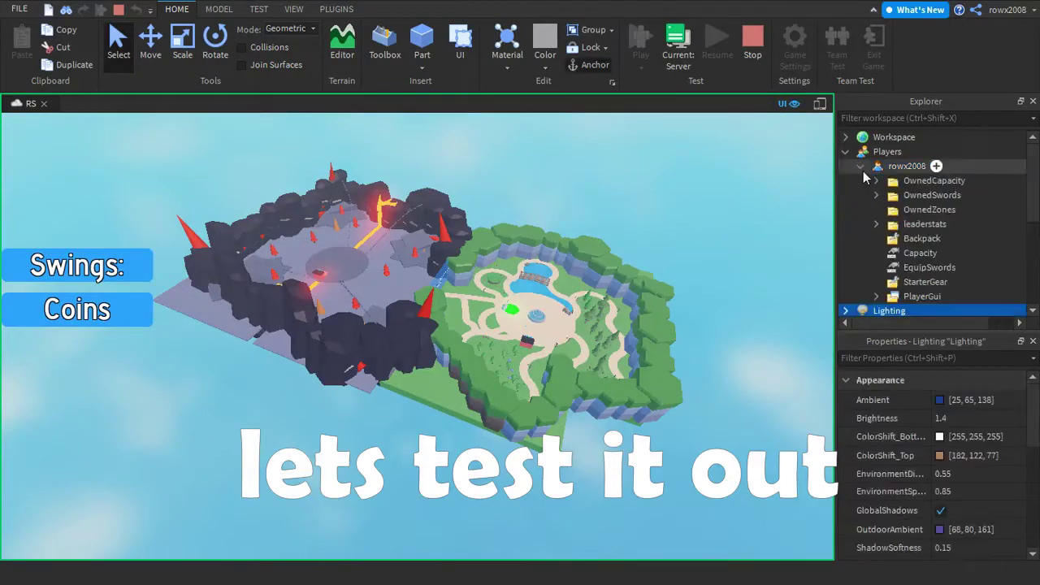
{"action": "left_click", "coordinate": [876, 223]}
{"action": "left_click", "coordinate": [930, 253]}
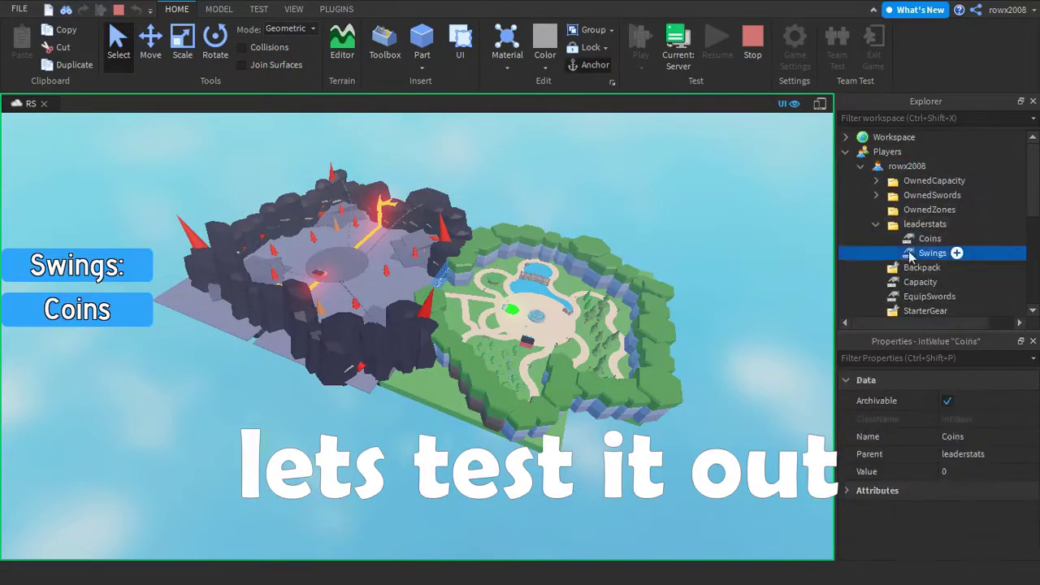
{"action": "left_click", "coordinate": [674, 64]}
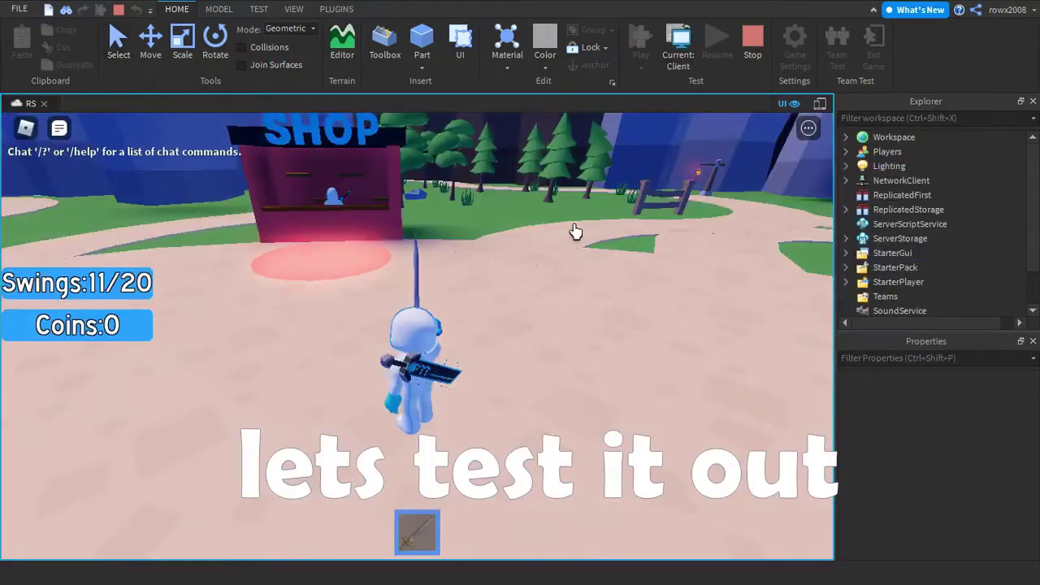
{"action": "left_click", "coordinate": [574, 232]}
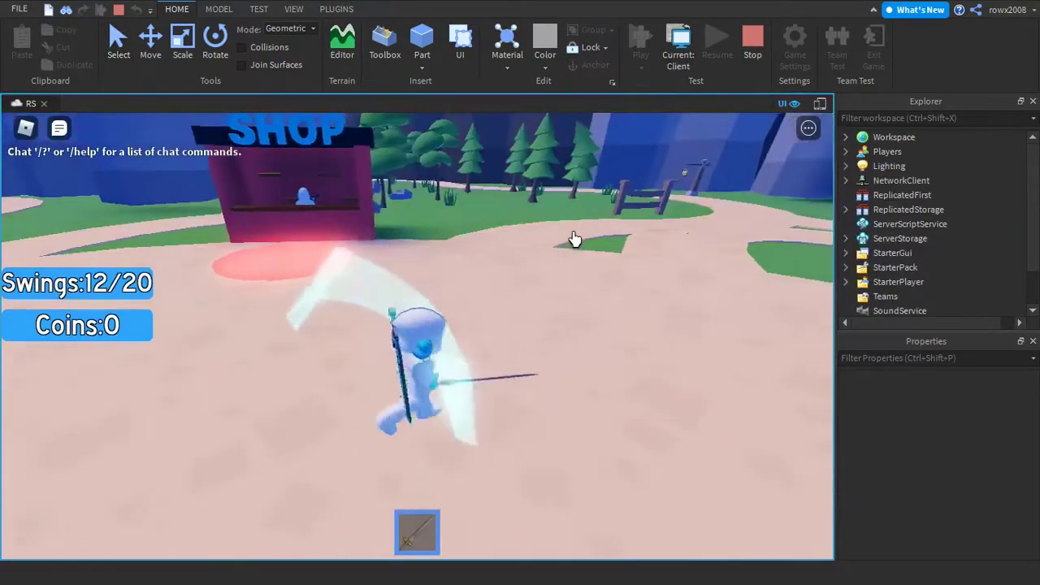
{"action": "left_click", "coordinate": [678, 50]}
{"action": "left_click", "coordinate": [929, 238]}
{"action": "left_click", "coordinate": [979, 471]}
{"action": "type", "text": "111111111111"}
{"action": "key", "text": "Return"}
{"action": "left_click", "coordinate": [678, 56]}
- Buy and equip a stronger sword from the in-game shop and close the shop
{"action": "left_click", "coordinate": [335, 386]}
{"action": "left_click", "coordinate": [306, 488]}
{"action": "left_click", "coordinate": [411, 377]}
{"action": "left_click", "coordinate": [510, 284]}
{"action": "left_click", "coordinate": [722, 163]}
- Swing the sword until capacity is full and test the sell popup's close and Sell buttons, continuing to swing after selling
{"action": "left_click", "coordinate": [608, 263]}
{"action": "left_click", "coordinate": [594, 238]}
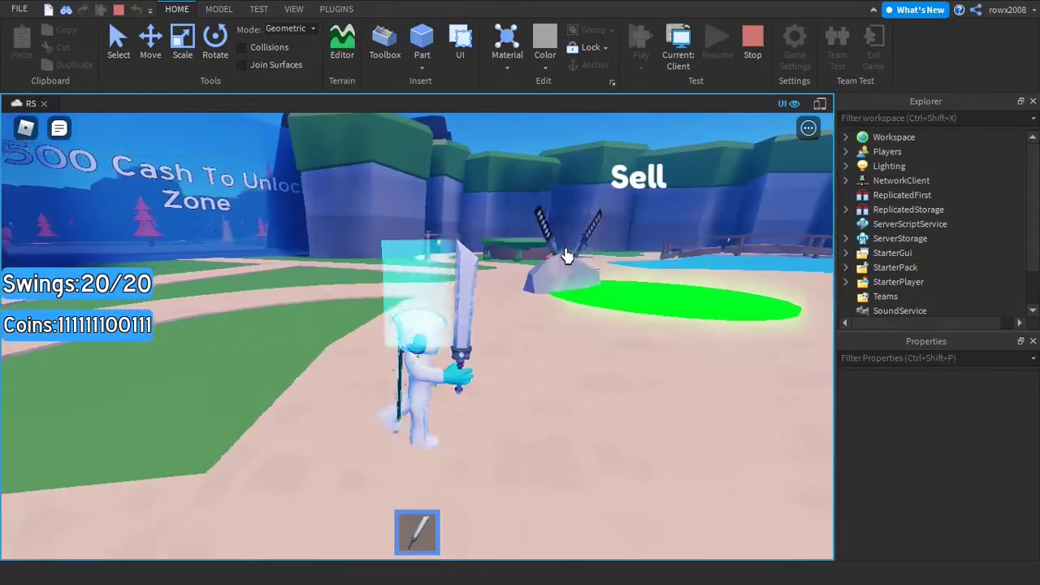
{"action": "left_click", "coordinate": [595, 236]}
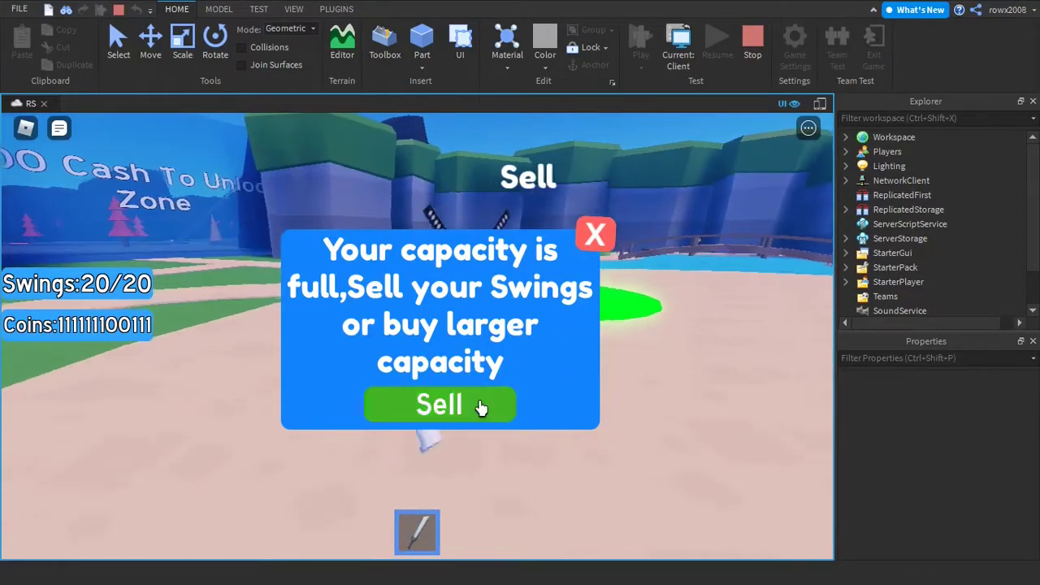
{"action": "left_click", "coordinate": [480, 407]}
{"action": "left_click", "coordinate": [587, 273]}
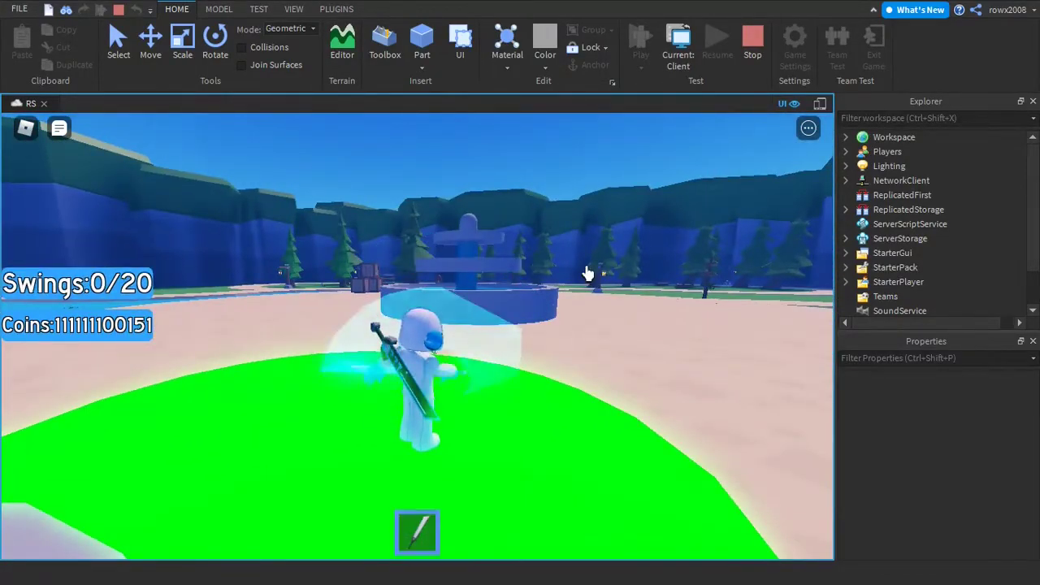
{"action": "left_click", "coordinate": [586, 273]}
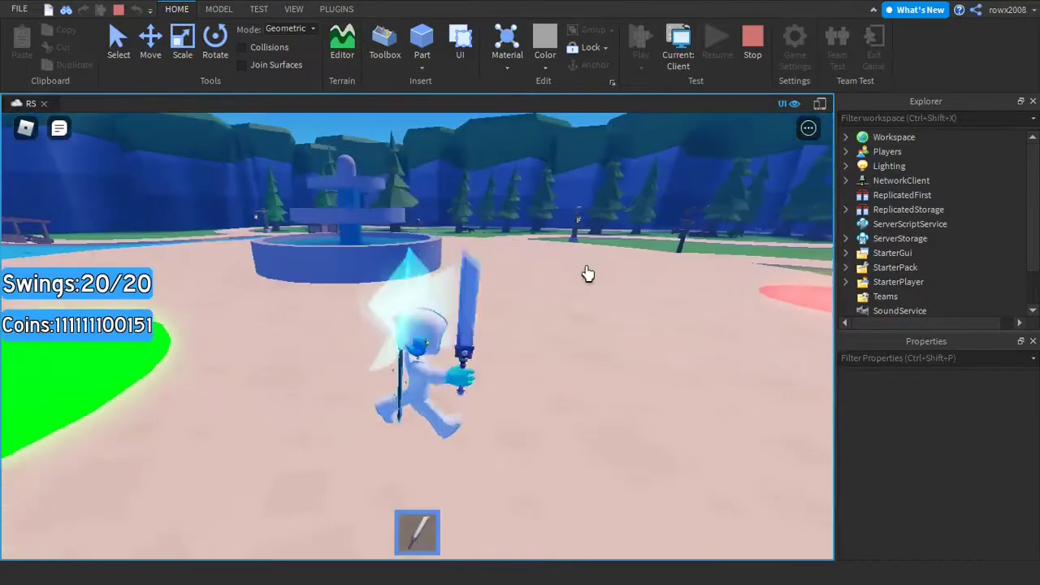
- Check the Output log of the running test
{"action": "left_click", "coordinate": [294, 9]}
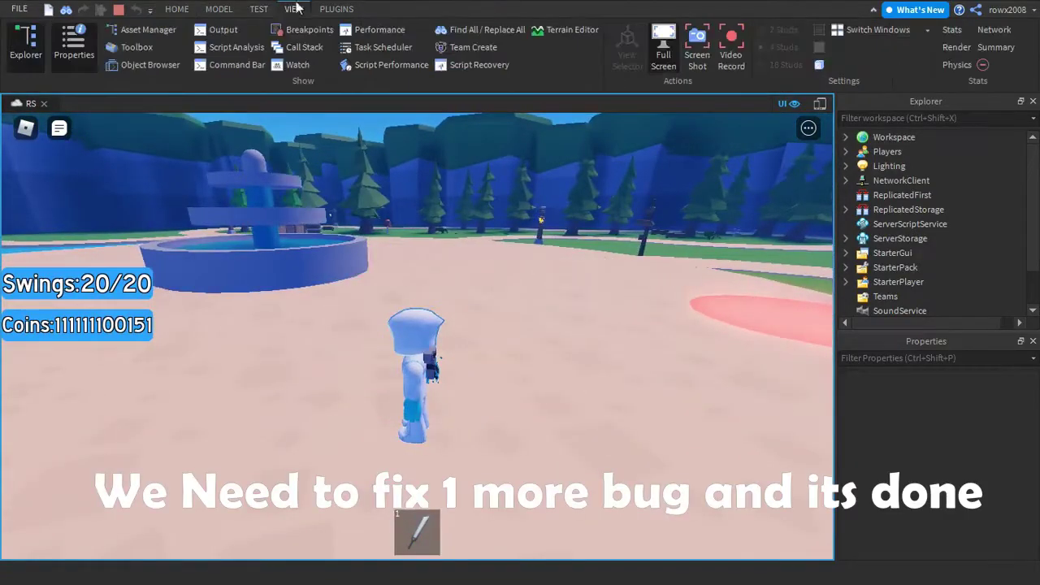
{"action": "left_click", "coordinate": [222, 29]}
{"action": "left_click", "coordinate": [222, 29]}
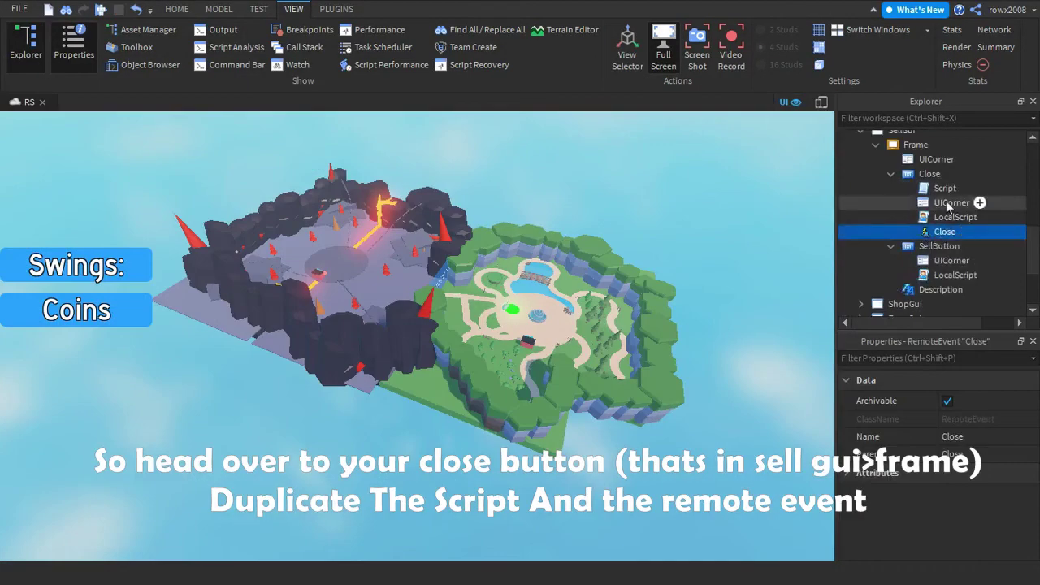
- Duplicate the Script and the Close remote event from SellGui's Close button and move the copies into SellButton
{"action": "left_click", "coordinate": [942, 188], "text": "ctrl"}
{"action": "key", "text": "ctrl+d"}
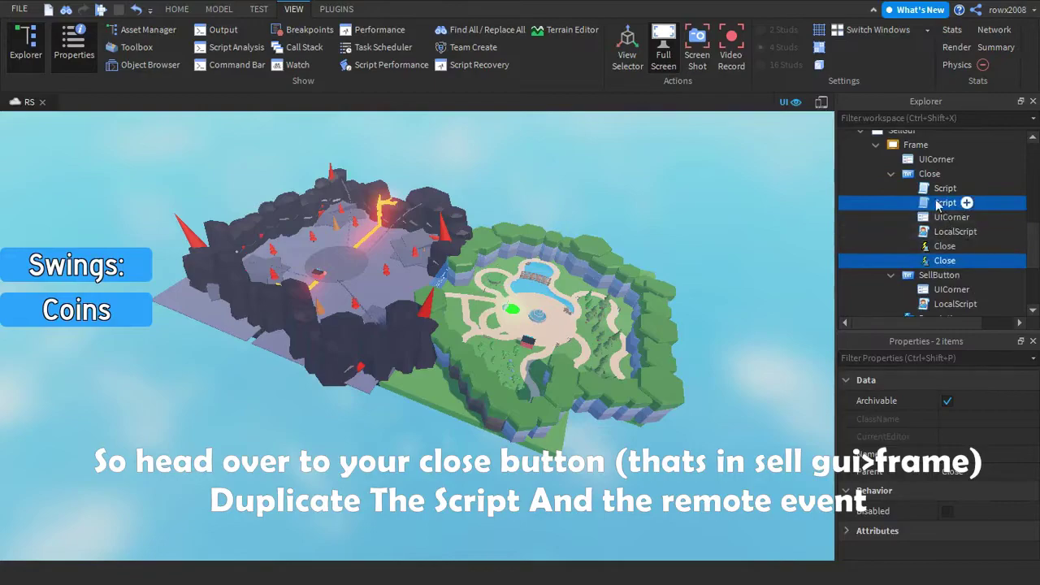
{"action": "left_click_drag", "start_coordinate": [956, 258], "coordinate": [949, 228]}
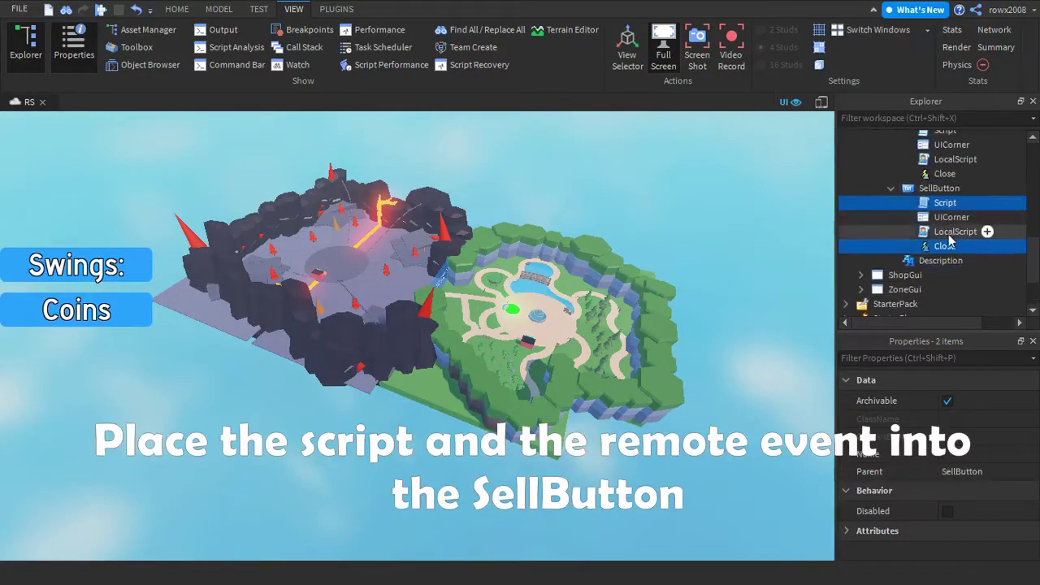
- In SellButton's LocalScript, replace the Frame.Visible = false line with script.Parent.Close:FireServer()
{"action": "double_click", "coordinate": [941, 230]}
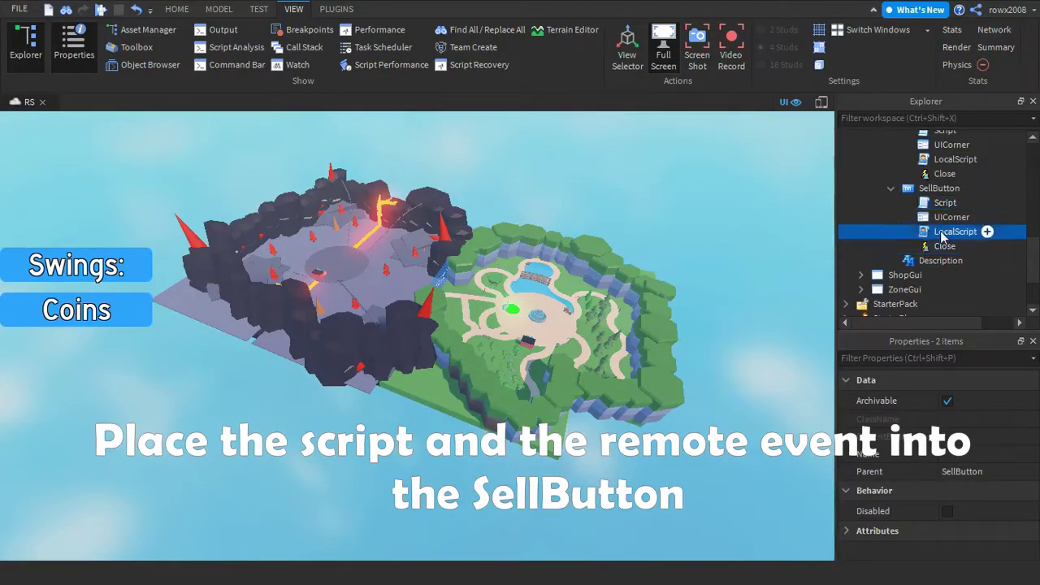
{"action": "left_click", "coordinate": [3, 221]}
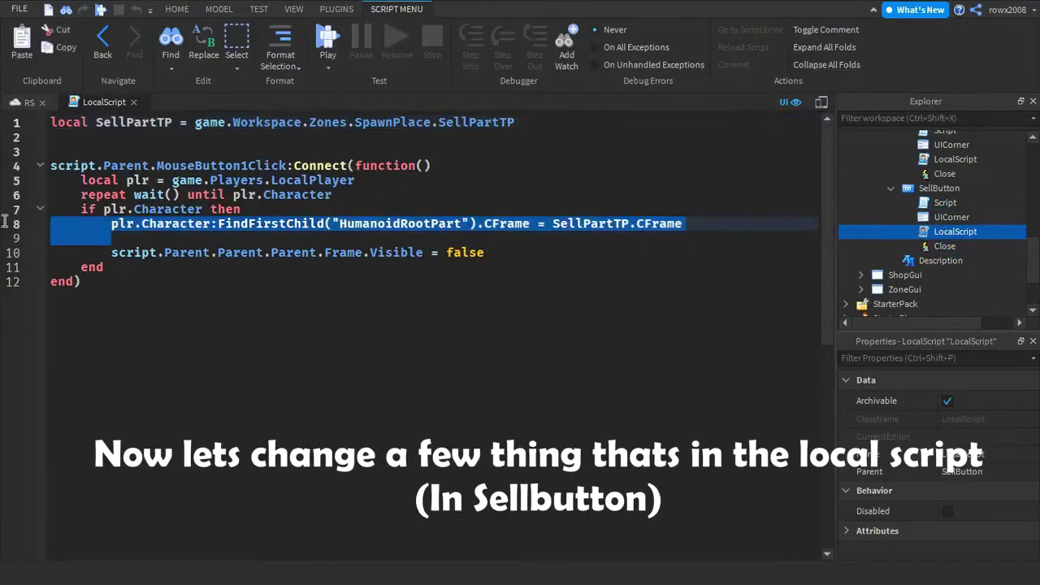
{"action": "left_click_drag", "start_coordinate": [113, 252], "coordinate": [578, 254]}
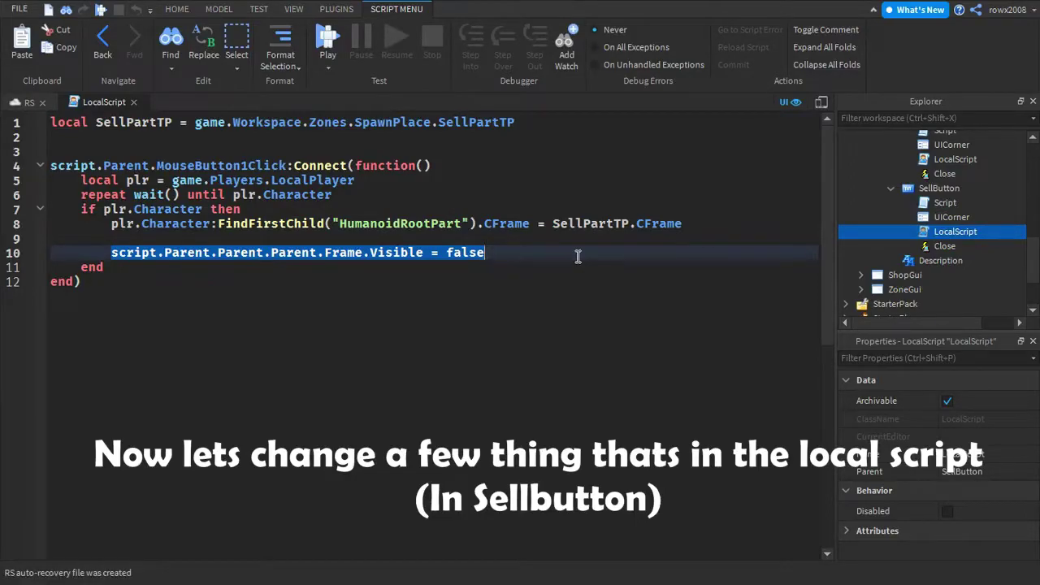
{"action": "type", "text": "script.Parent."}
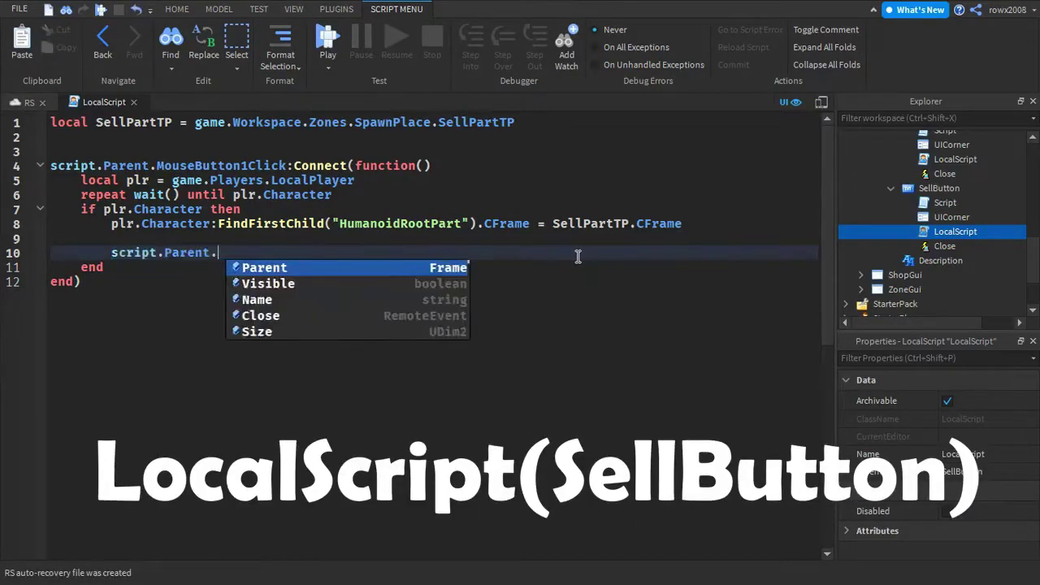
{"action": "type", "text": "vlClose:FireServer()"}
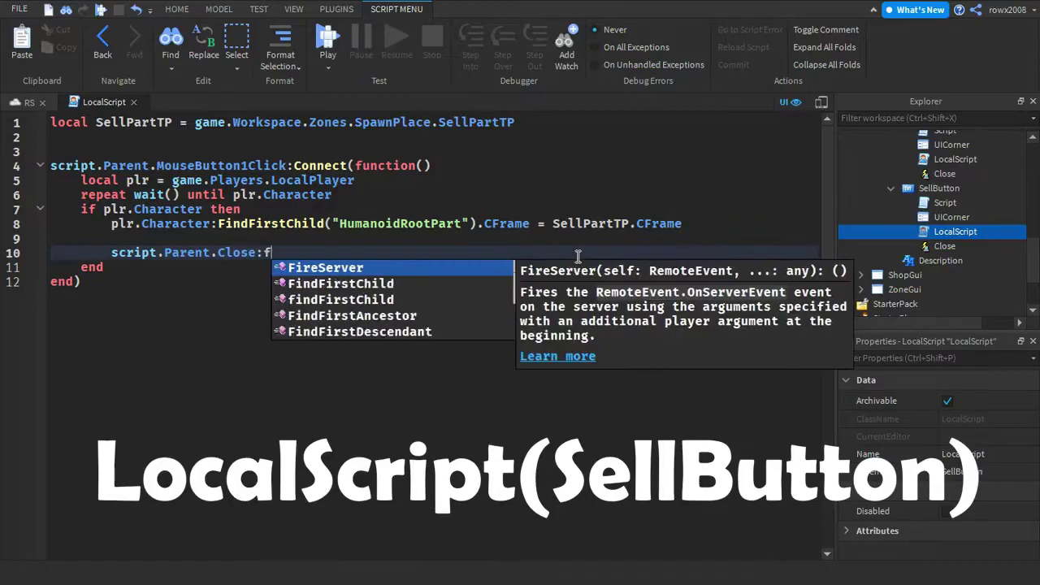
{"action": "left_click", "coordinate": [586, 281]}
{"action": "type", "text": ")"}
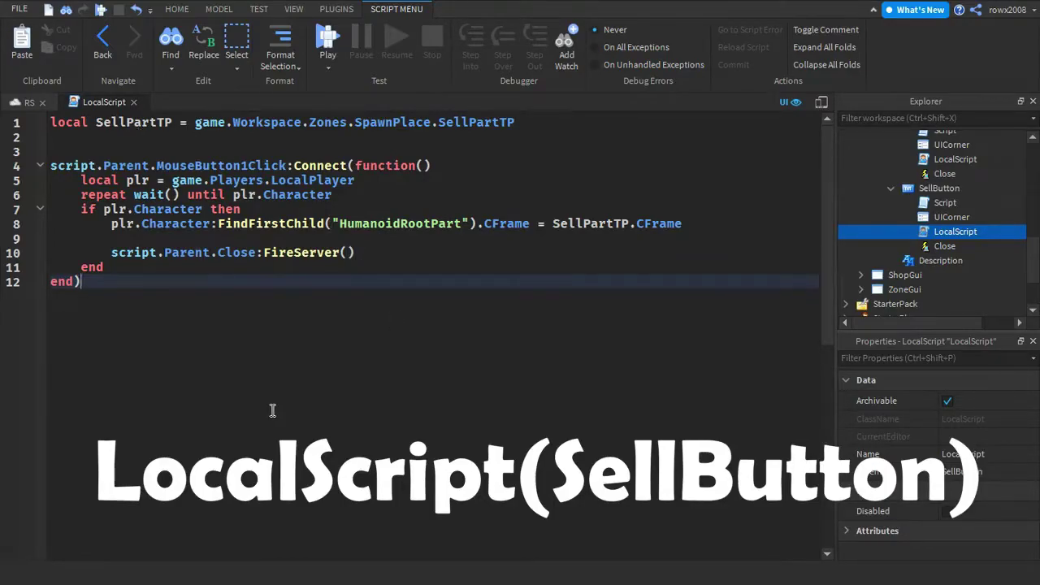
- Close the LocalScript and collapse the SellGui hierarchy under StarterGui
{"action": "left_click", "coordinate": [136, 101]}
{"action": "left_click", "coordinate": [891, 187]}
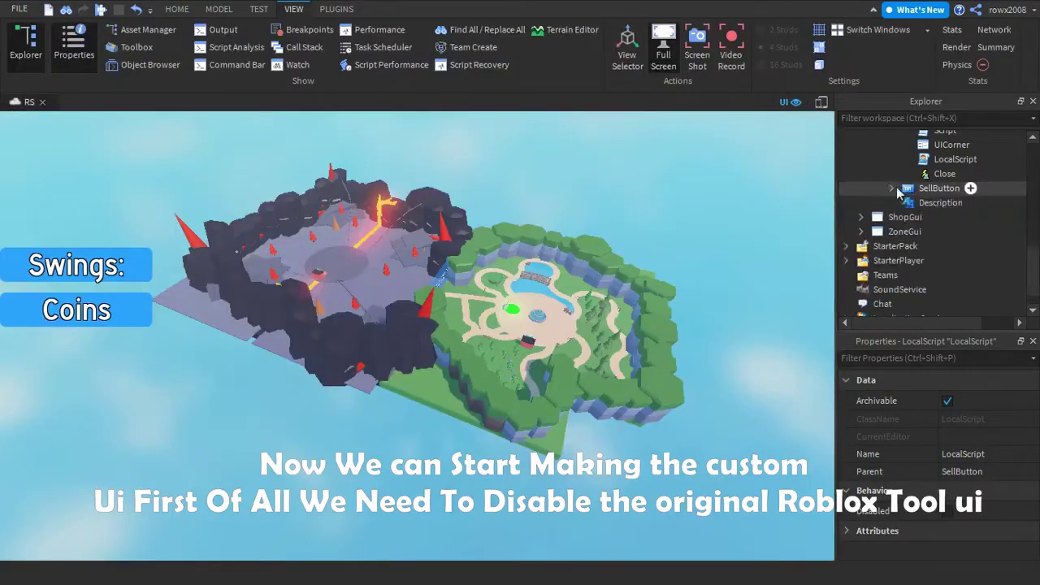
{"action": "scroll", "coordinate": [896, 187], "scroll_direction": "up", "scroll_amount": 3}
{"action": "left_click", "coordinate": [881, 240]}
{"action": "left_click", "coordinate": [861, 196]}
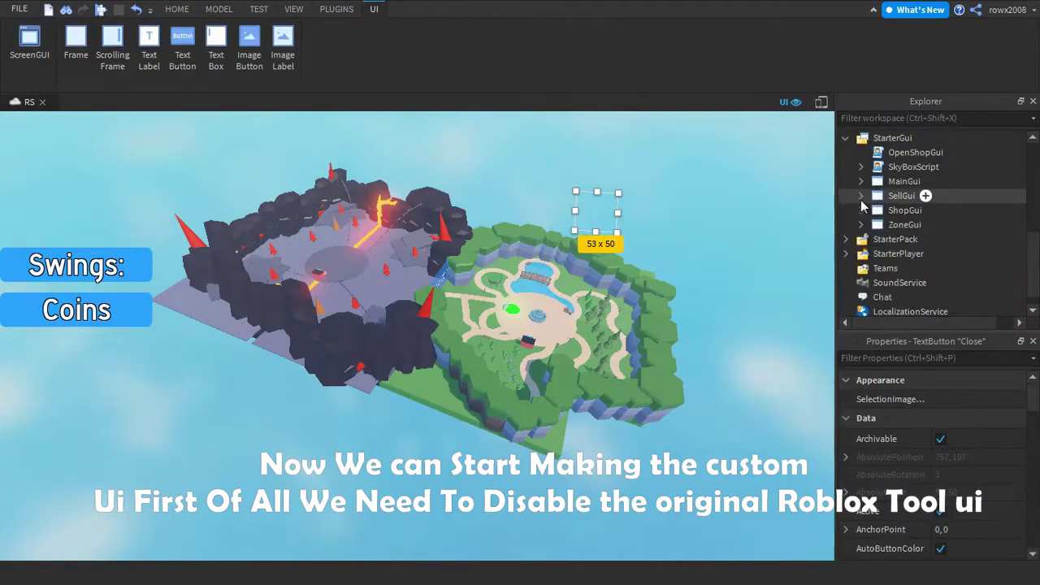
- Insert a LocalScript named DisableTool into StarterGui and replace its default code with a while wait() do loop
{"action": "left_click", "coordinate": [916, 140]}
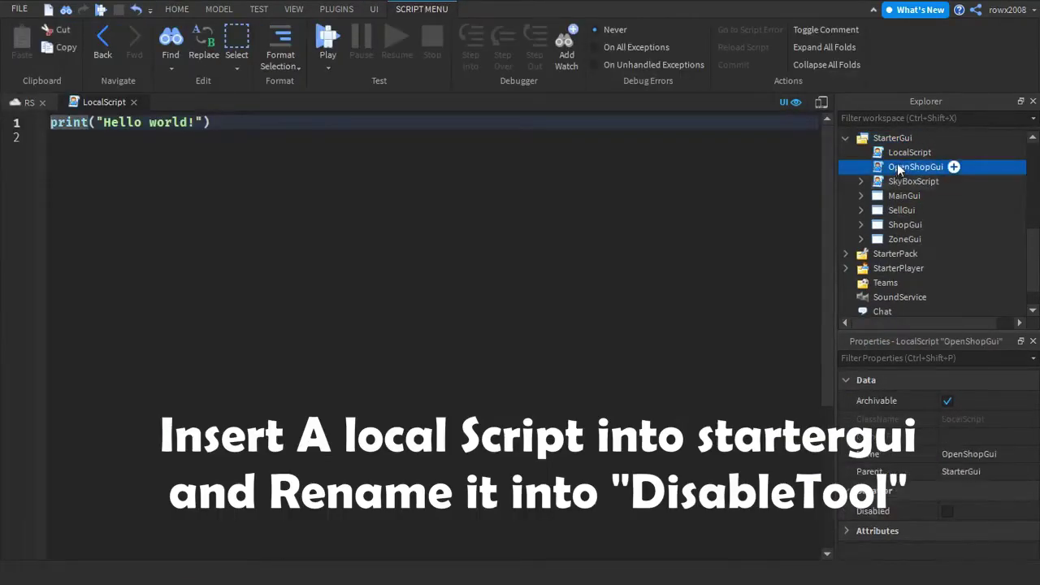
{"action": "left_click", "coordinate": [902, 152]}
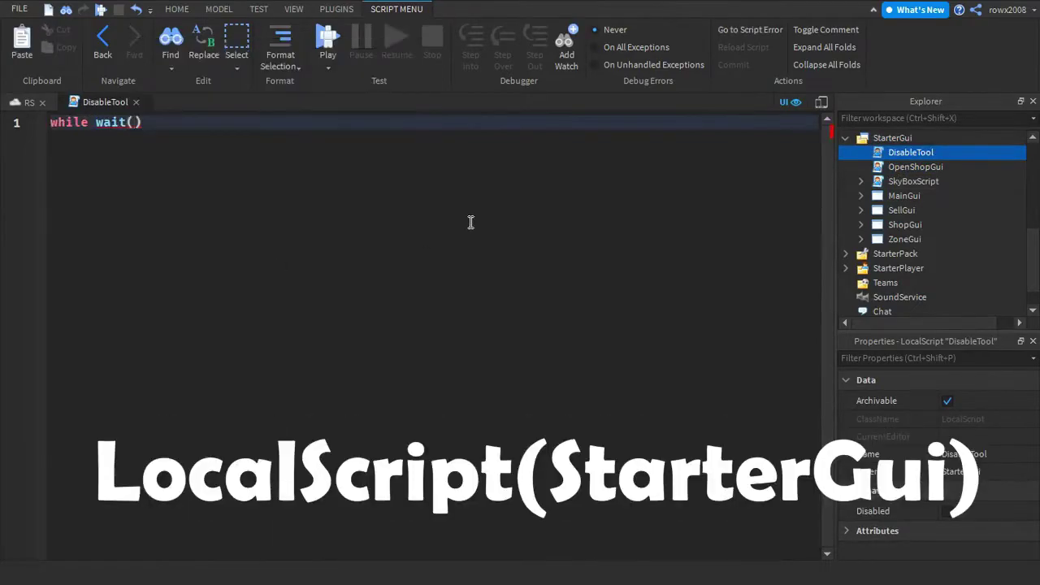
{"action": "type", "text": "do"}
{"action": "key", "text": "Return"}
{"action": "type", "text": "function:"}
{"action": "key", "text": "BackSpace"}
{"action": "key", "text": "BackSpace"}
- Inside the DisableTool loop, write game:GetService("StarterGui") to reference the StarterGui service
{"action": "type", "text": "game:gets"}
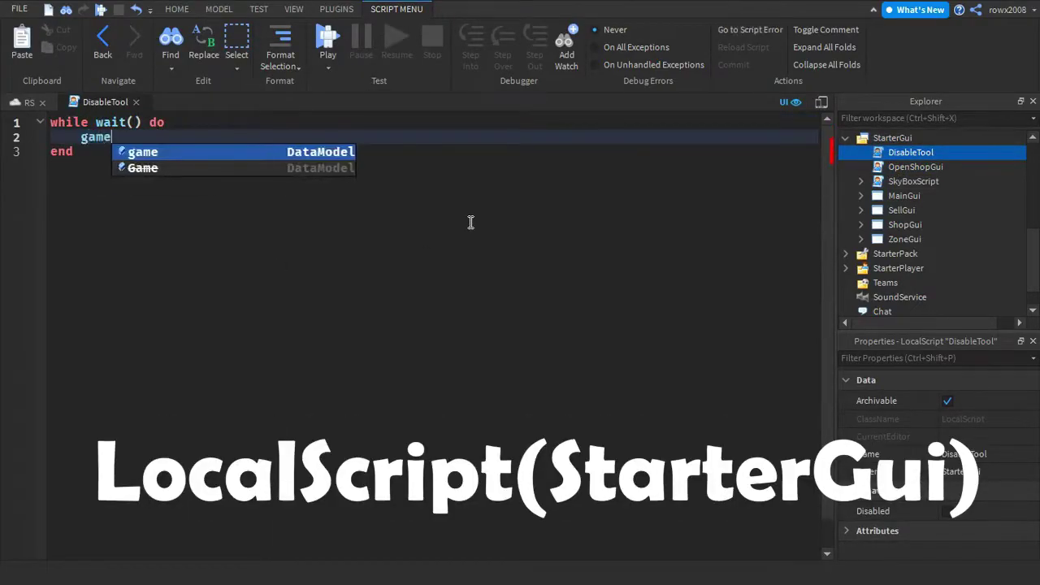
{"action": "key", "text": "Tab"}
{"action": "type", "text": "(star"}
{"action": "key", "text": "BackSpace"}
{"action": "key", "text": "BackSpace"}
{"action": "key", "text": "BackSpace"}
{"action": "key", "text": "BackSpace"}
{"action": "type", "text": "\"sta"}
{"action": "key", "text": "Down"}
{"action": "key", "text": "Tab"}
{"action": "key", "text": "End"}
{"action": "type", "text": "."}
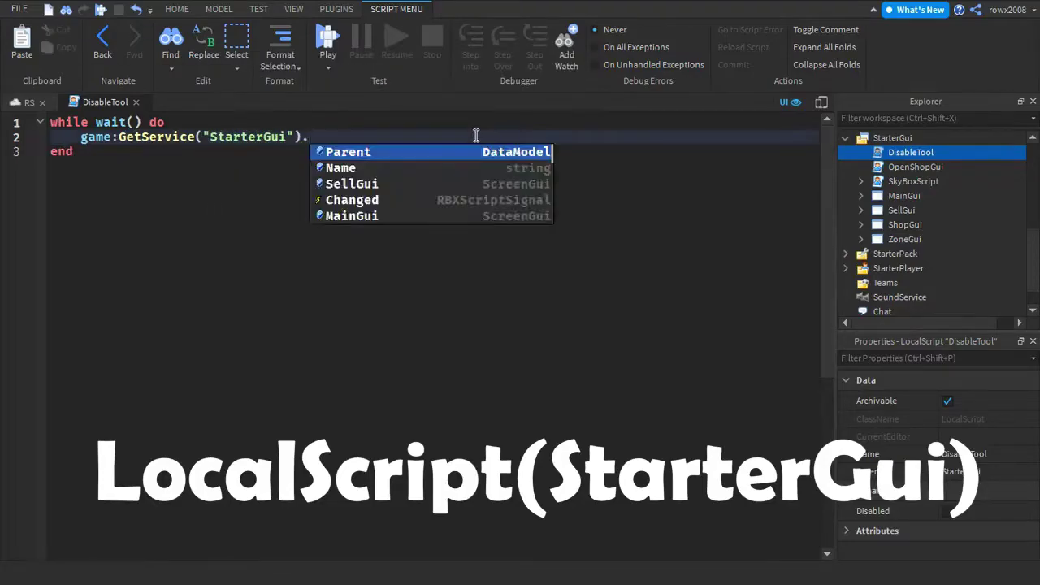
- Complete the StarterGui line with :SetCoreGuiEnabled(Enum.CoreGuiType.Backpack , false) to disable the default tool bar
{"action": "key", "text": "BackSpace"}
{"action": "type", "text": ":set"}
{"action": "key", "text": "Down"}
{"action": "key", "text": "Down"}
{"action": "key", "text": "Tab"}
{"action": "type", "text": "(Enum.core"}
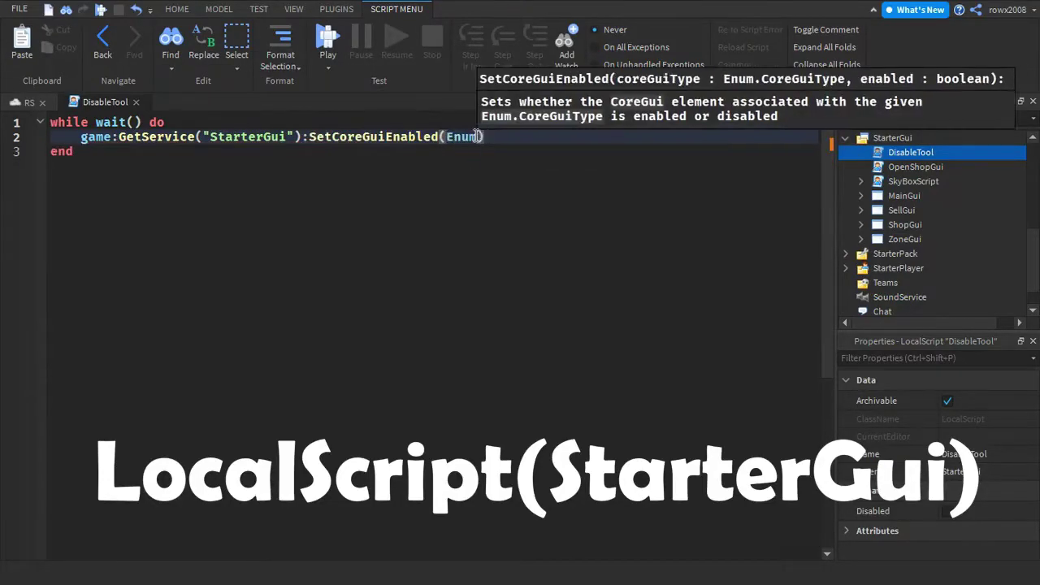
{"action": "key", "text": "Tab"}
{"action": "type", "text": ".b"}
{"action": "key", "text": "Tab"}
{"action": "type", "text": ", false"}
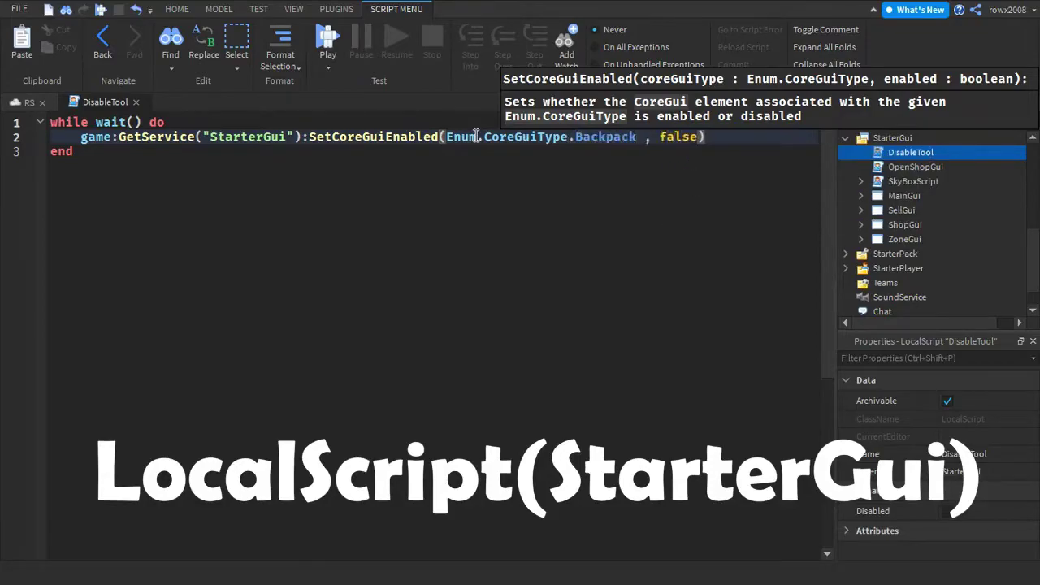
{"action": "left_click", "coordinate": [267, 182]}
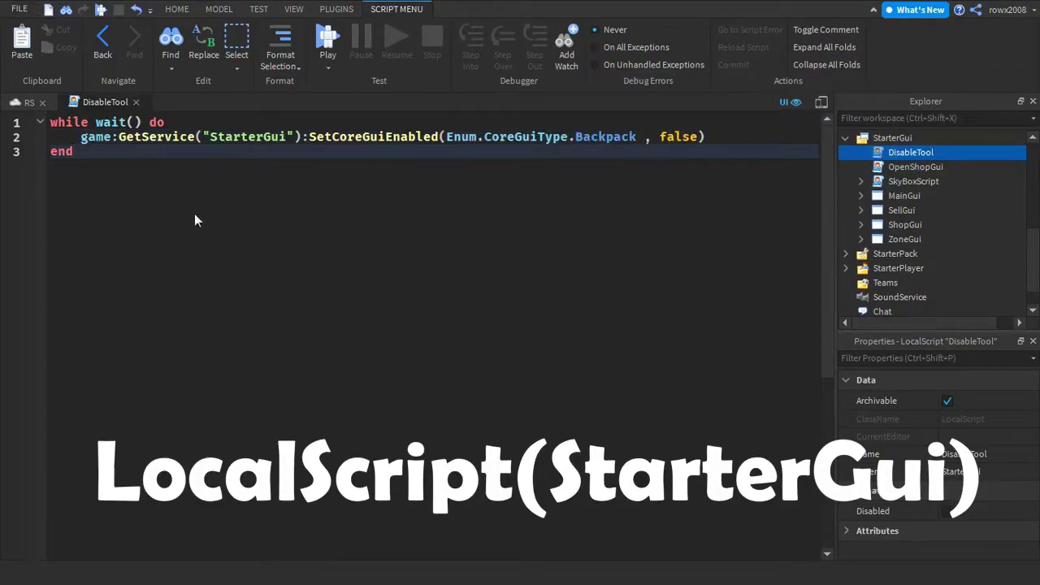
- Close the DisableTool script and insert a ScreenGui named CustomToolUI into StarterGui
{"action": "left_click", "coordinate": [140, 104]}
{"action": "left_click", "coordinate": [892, 138]}
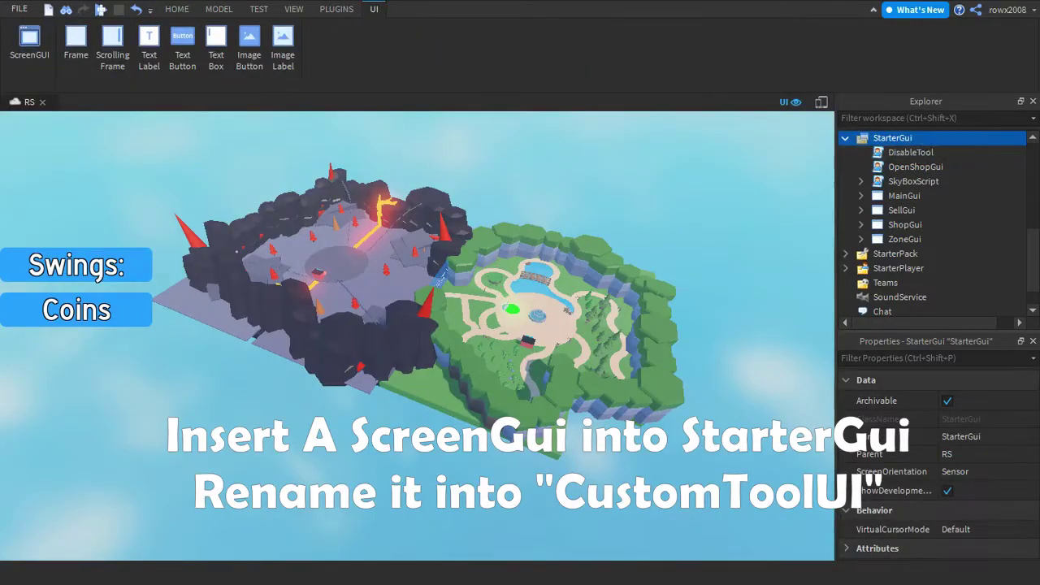
{"action": "left_click", "coordinate": [905, 211]}
{"action": "double_click", "coordinate": [903, 211]}
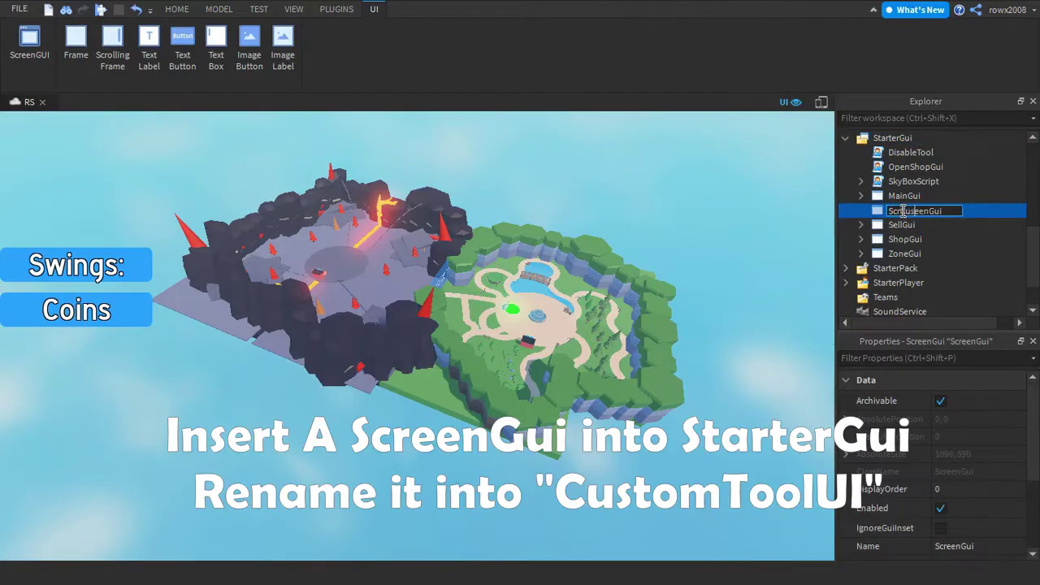
{"action": "double_click", "coordinate": [903, 211]}
{"action": "type", "text": "Custo"}
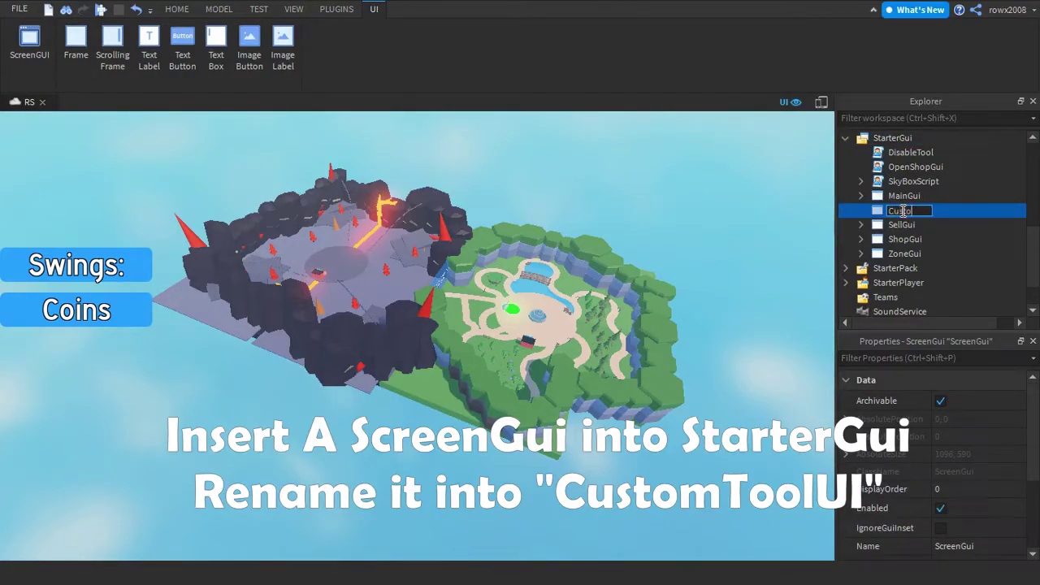
{"action": "type", "text": "mToolUI"}
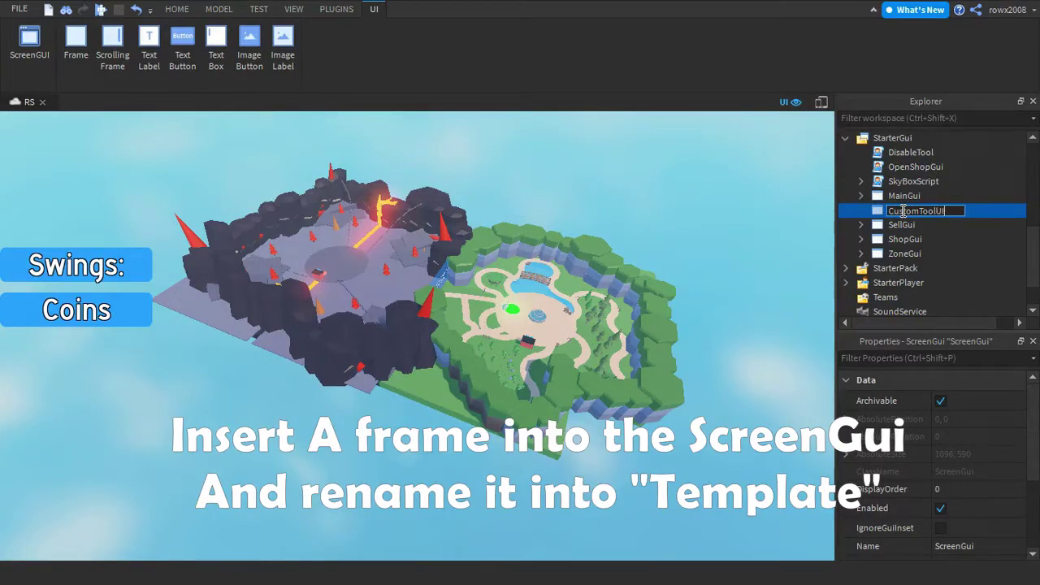
{"action": "key", "text": "Return"}
- Insert a Frame into CustomToolUI and rename it Template
{"action": "mouse_move", "coordinate": [955, 211]}
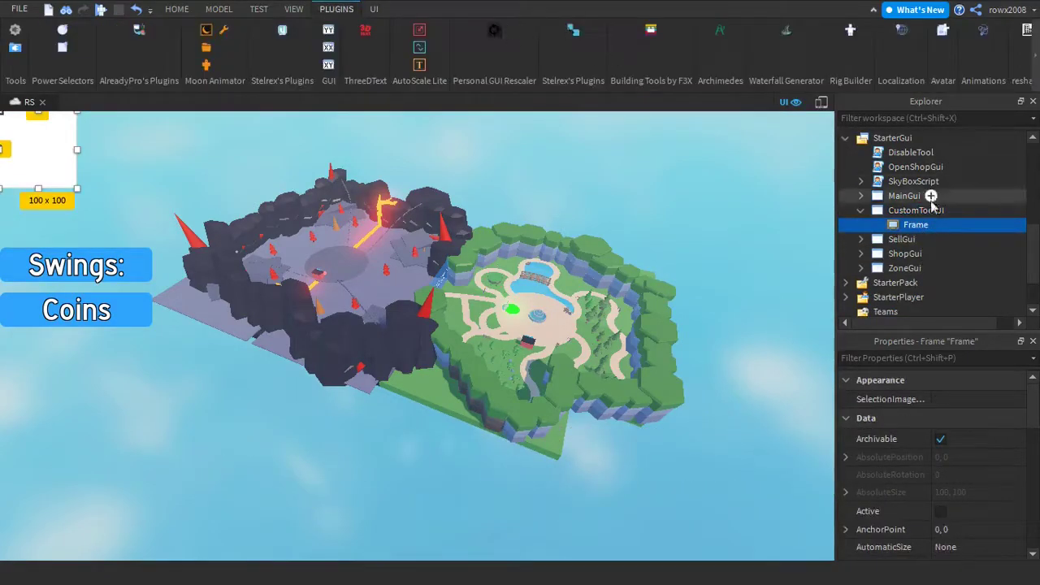
{"action": "left_click", "coordinate": [914, 225]}
{"action": "double_click", "coordinate": [914, 225]}
{"action": "type", "text": "Template"}
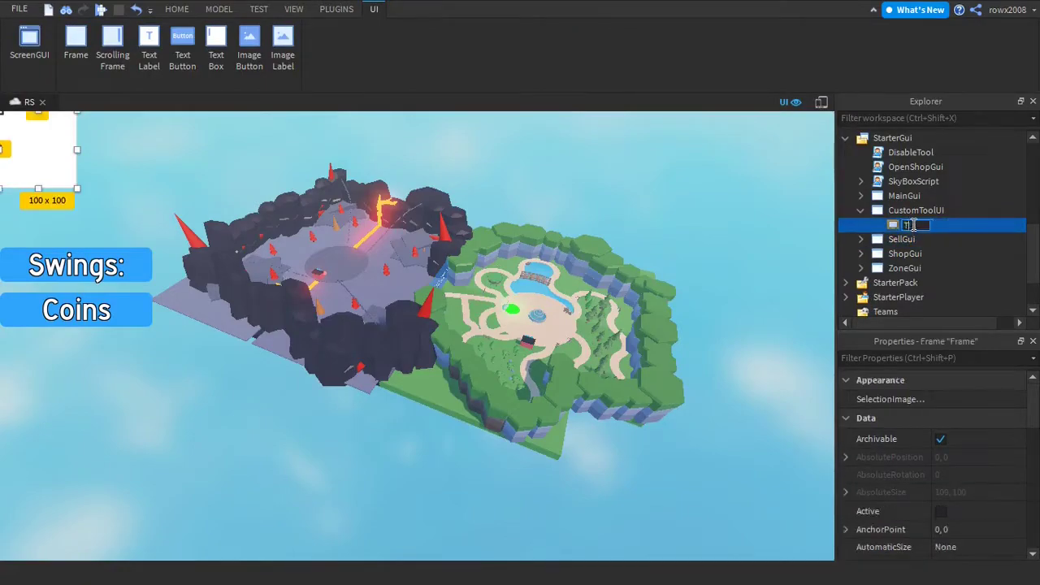
{"action": "key", "text": "Return"}
- Place the Template frame at the lower centre of the game view, sized about 60 x 56, and add a UICorner to it
{"action": "left_click_drag", "start_coordinate": [57, 164], "coordinate": [429, 504]}
{"action": "left_click", "coordinate": [951, 224]}
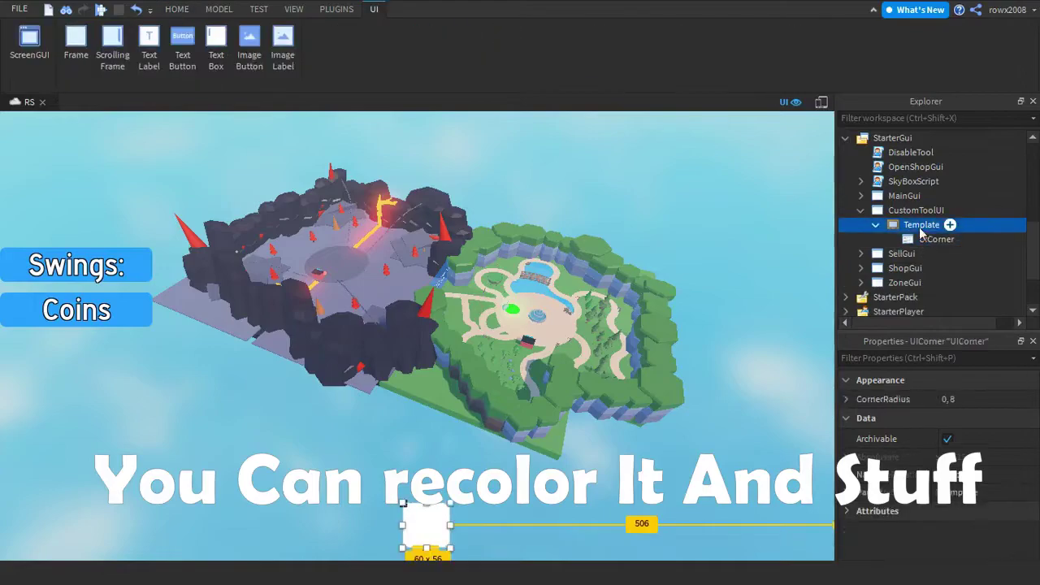
{"action": "left_click", "coordinate": [936, 237]}
{"action": "left_click", "coordinate": [987, 399]}
- Set the Template frame's background color to red, 255, 69, 69
{"action": "left_click", "coordinate": [921, 224]}
{"action": "scroll", "coordinate": [1000, 463], "scroll_direction": "down", "scroll_amount": 3}
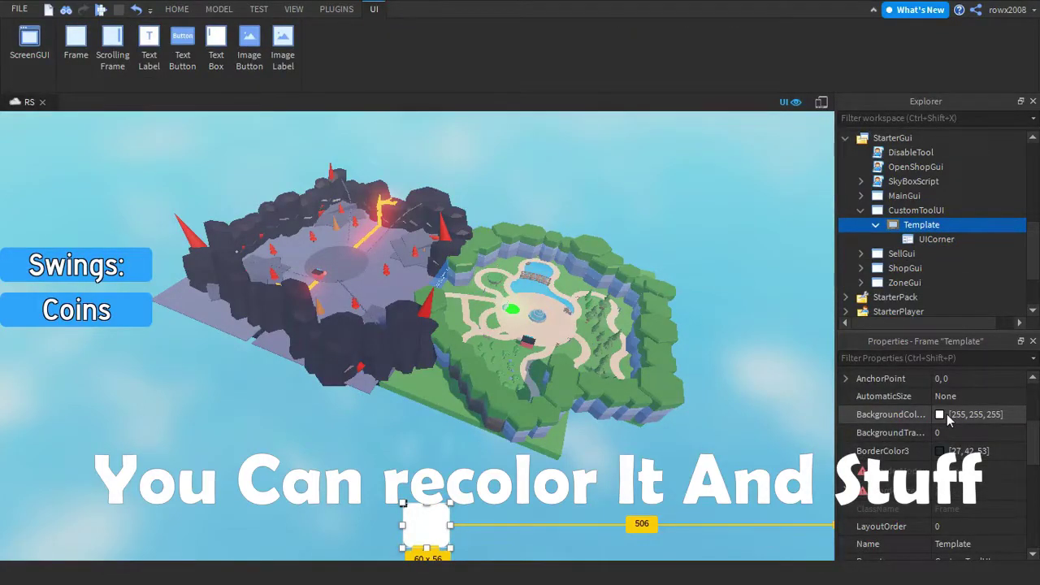
{"action": "left_click", "coordinate": [939, 414]}
{"action": "left_click_drag", "start_coordinate": [668, 188], "coordinate": [688, 202]}
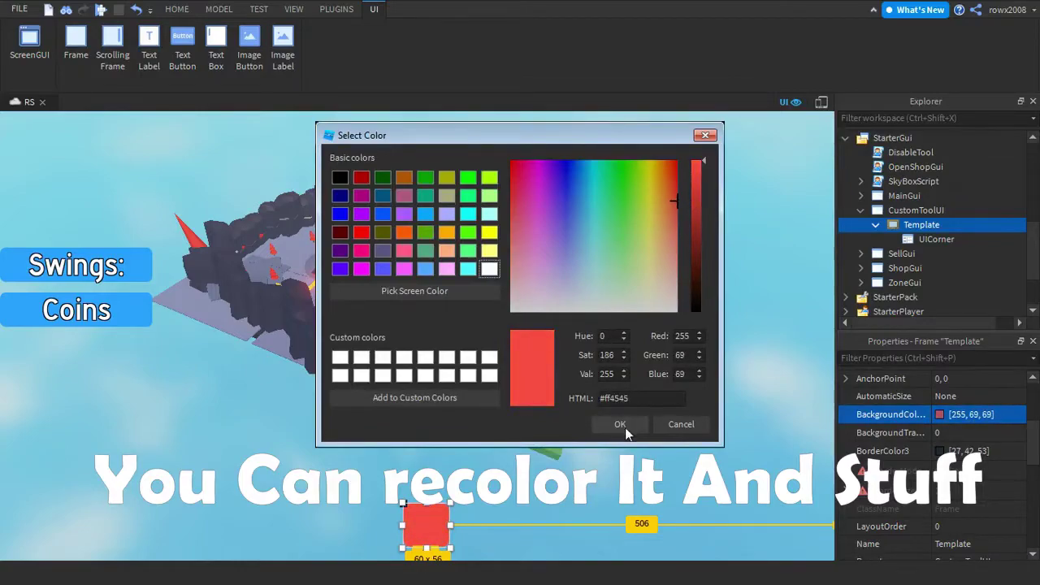
{"action": "left_click", "coordinate": [621, 426]}
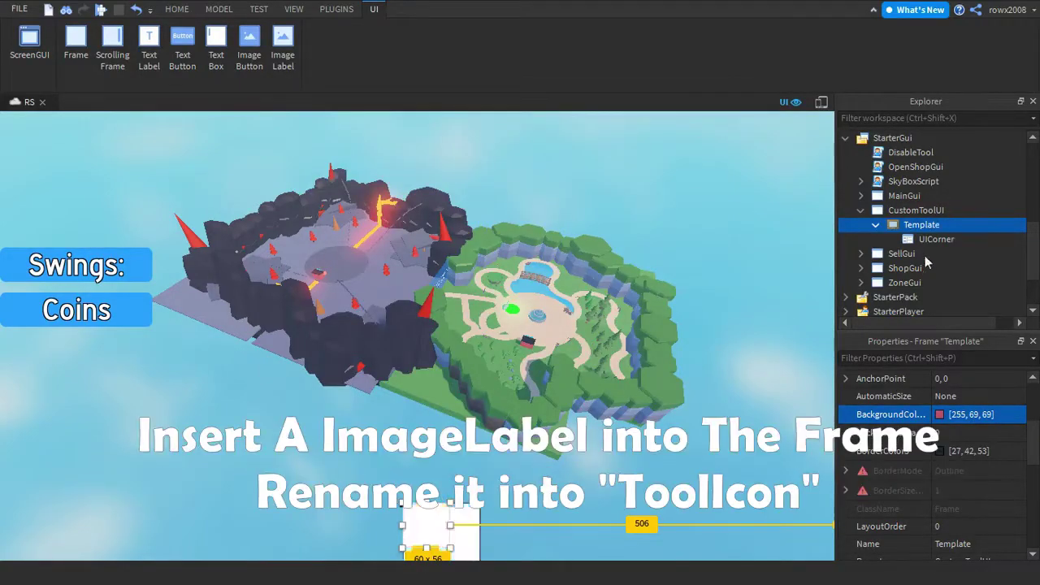
- Insert an ImageLabel into the Template frame and rename it ToolIcon
{"action": "double_click", "coordinate": [934, 253]}
{"action": "type", "text": "Too"}
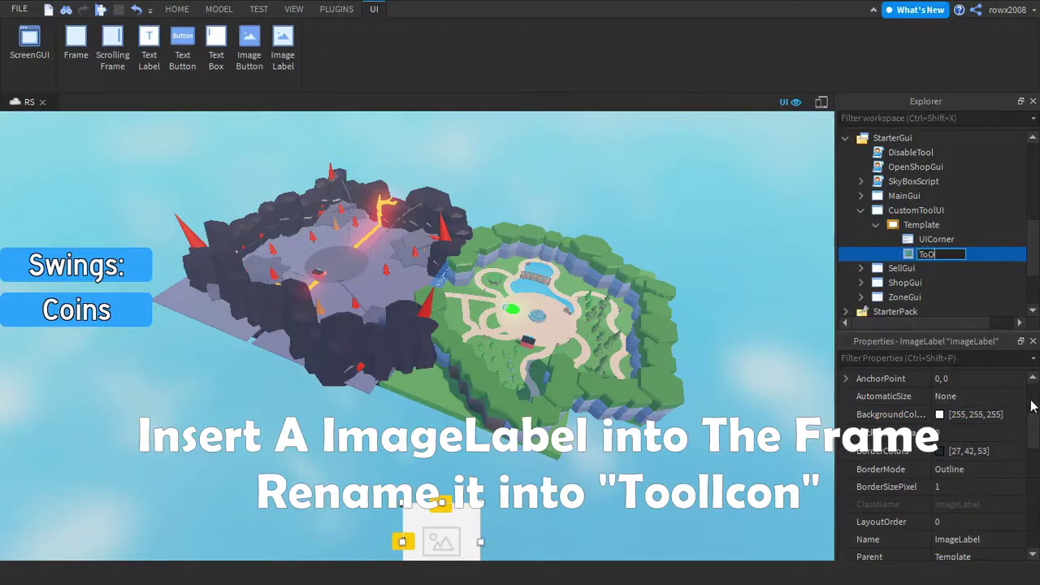
{"action": "type", "text": "lIcon"}
{"action": "key", "text": "Return"}
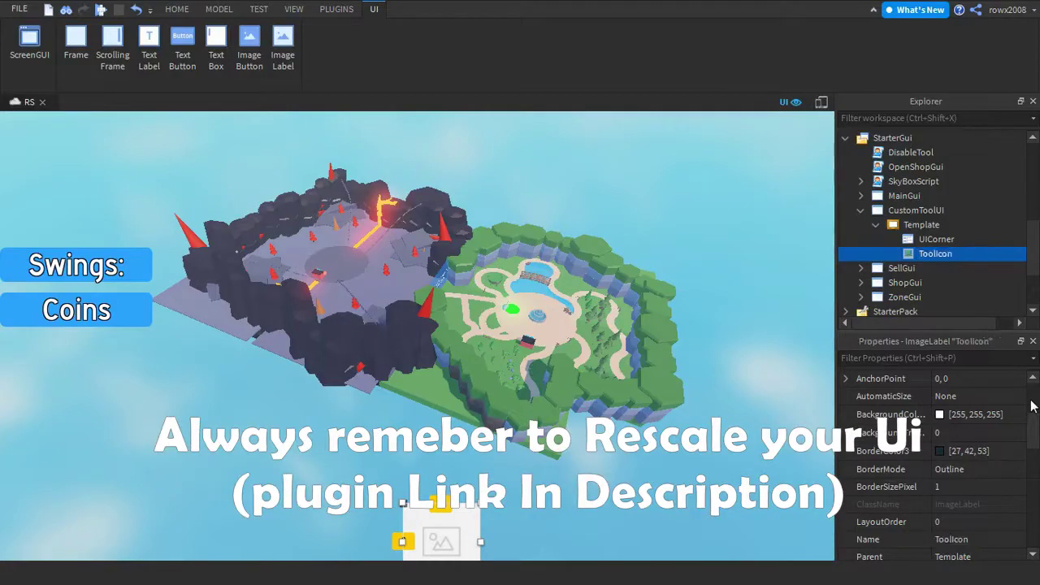
{"action": "key", "text": "BackSpace"}
{"action": "key", "text": "BackSpace"}
{"action": "key", "text": "BackSpace"}
{"action": "key", "text": "BackSpace"}
{"action": "key", "text": "BackSpace"}
{"action": "key", "text": "BackSpace"}
{"action": "key", "text": "BackSpace"}
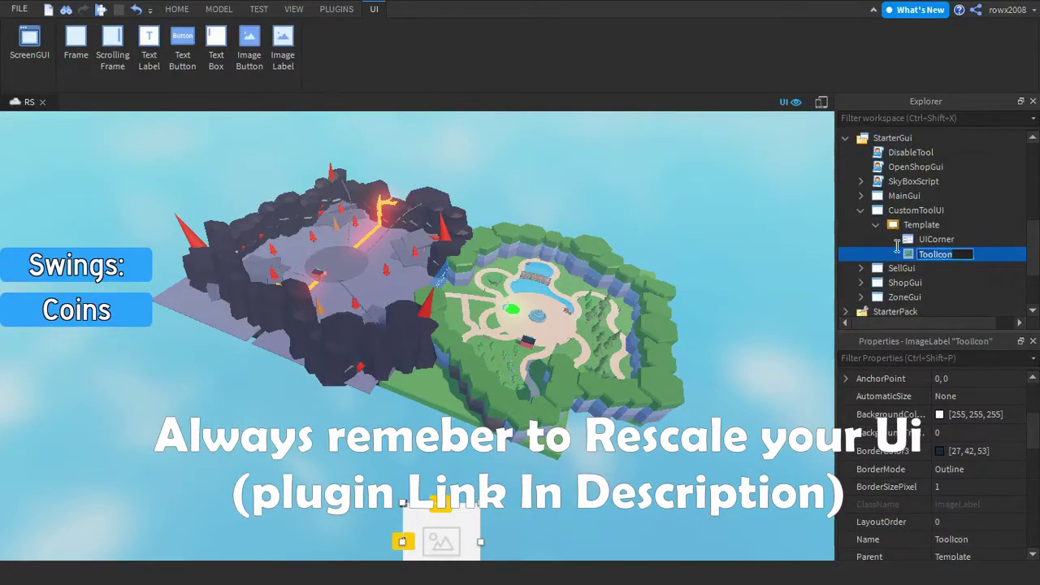
{"action": "type", "text": "oolIcon"}
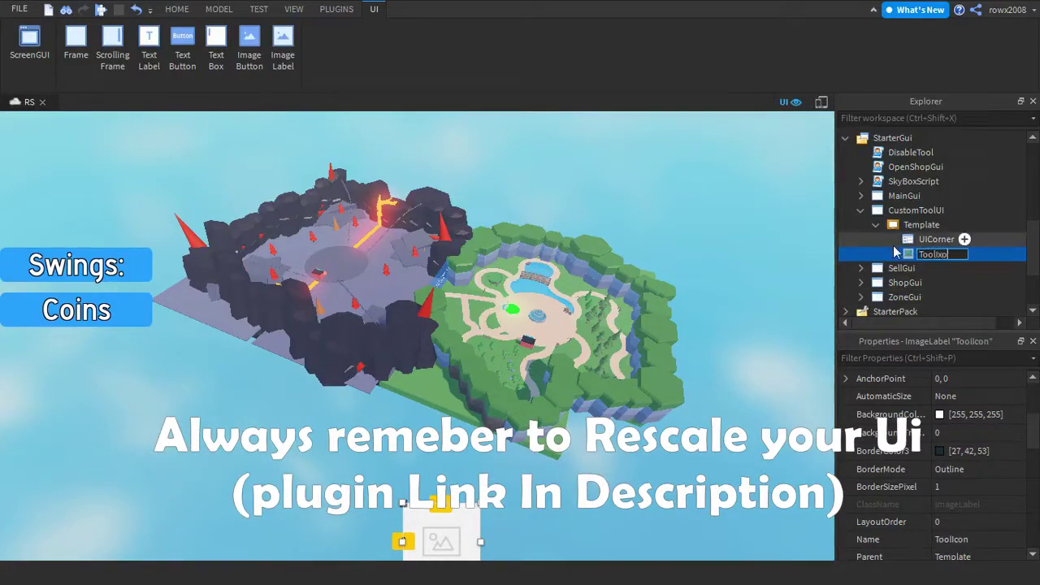
{"action": "key", "text": "Return"}
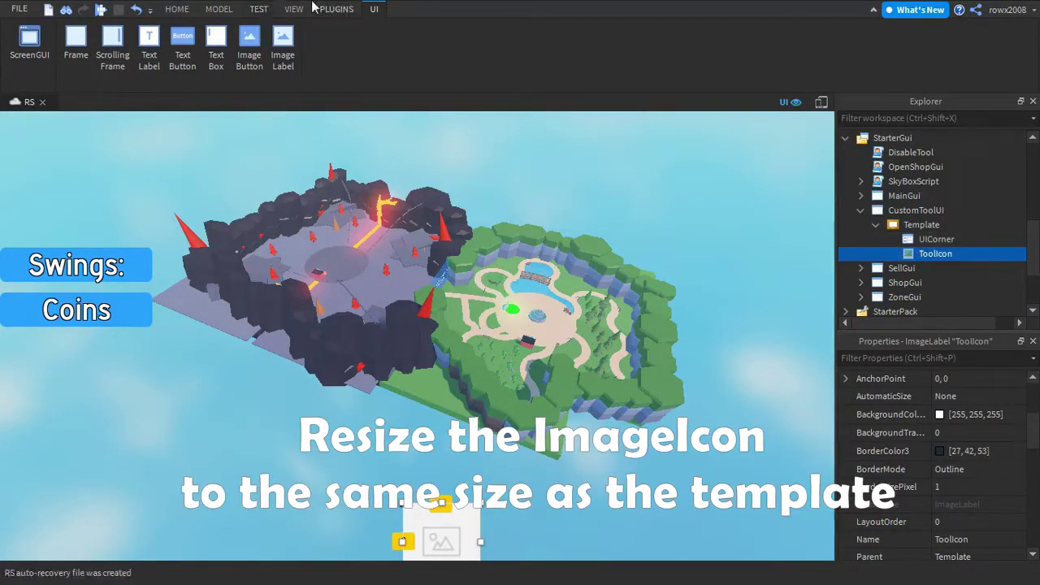
- Resize the ToolIcon image label to cover the Template frame, about 60 x 57
{"action": "left_click", "coordinate": [337, 9]}
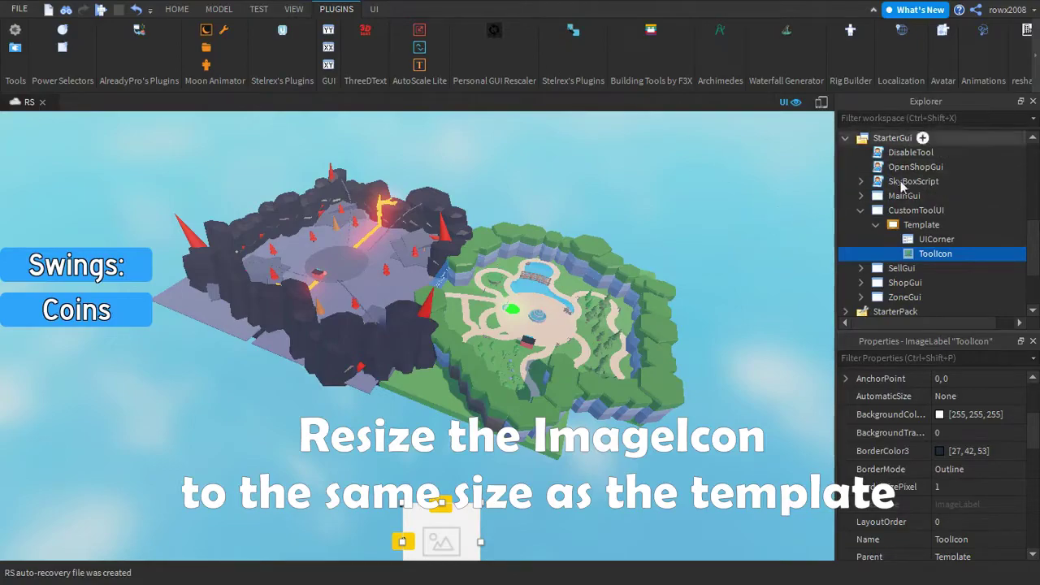
{"action": "left_click_drag", "start_coordinate": [453, 550], "coordinate": [403, 513]}
{"action": "left_click_drag", "start_coordinate": [427, 471], "coordinate": [427, 504]}
- Turn off the Visible property of the ToolIcon image label
{"action": "scroll", "coordinate": [951, 509], "scroll_direction": "down", "scroll_amount": 5}
{"action": "scroll", "coordinate": [944, 502], "scroll_direction": "down", "scroll_amount": 3}
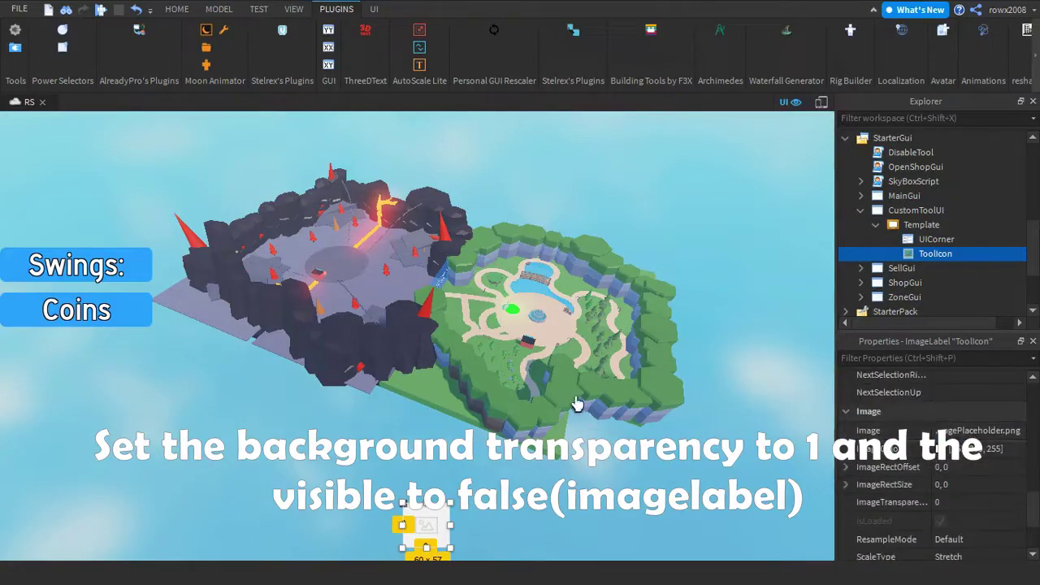
{"action": "right_click_drag", "start_coordinate": [591, 418], "coordinate": [569, 382]}
{"action": "scroll", "coordinate": [964, 523], "scroll_direction": "up", "scroll_amount": 3}
{"action": "scroll", "coordinate": [963, 520], "scroll_direction": "down", "scroll_amount": 3}
{"action": "scroll", "coordinate": [963, 520], "scroll_direction": "up", "scroll_amount": 6}
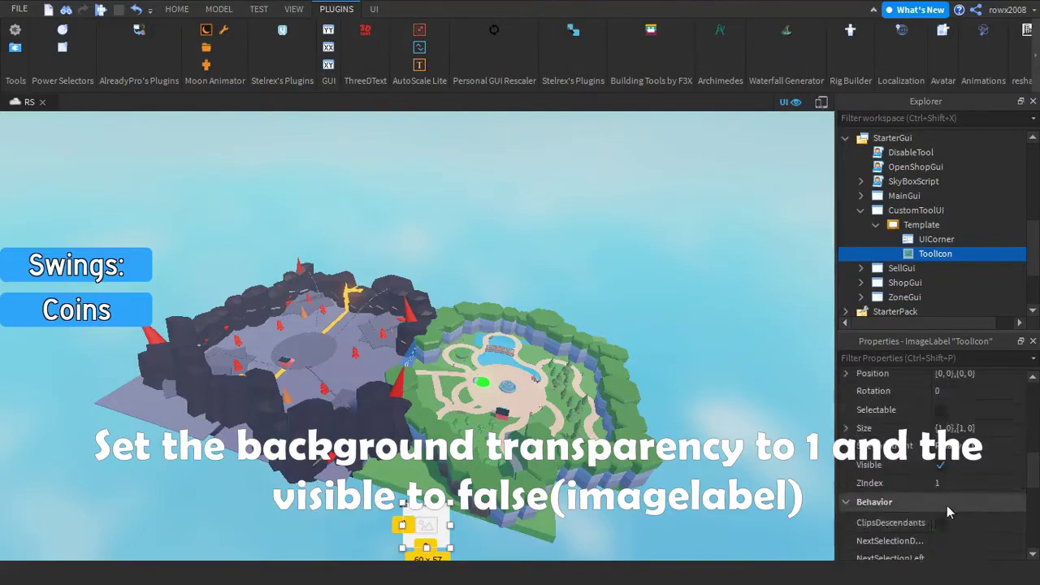
{"action": "left_click", "coordinate": [940, 465]}
{"action": "scroll", "coordinate": [942, 467], "scroll_direction": "up", "scroll_amount": 4}
{"action": "scroll", "coordinate": [943, 468], "scroll_direction": "down", "scroll_amount": 2}
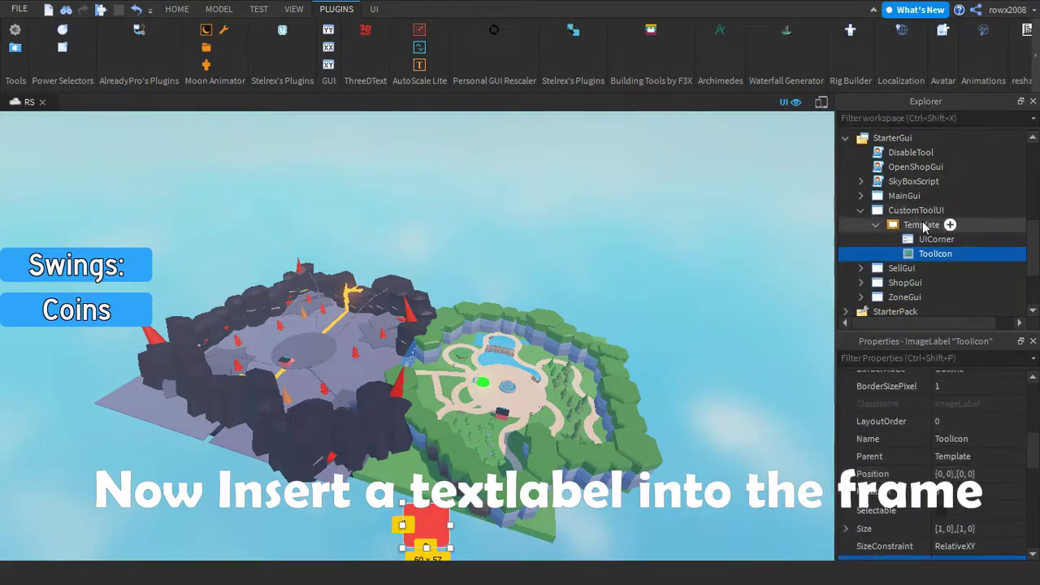
- Insert a TextLabel into the Template frame and rename it ToolName
{"action": "left_click", "coordinate": [935, 225]}
{"action": "left_click", "coordinate": [148, 44]}
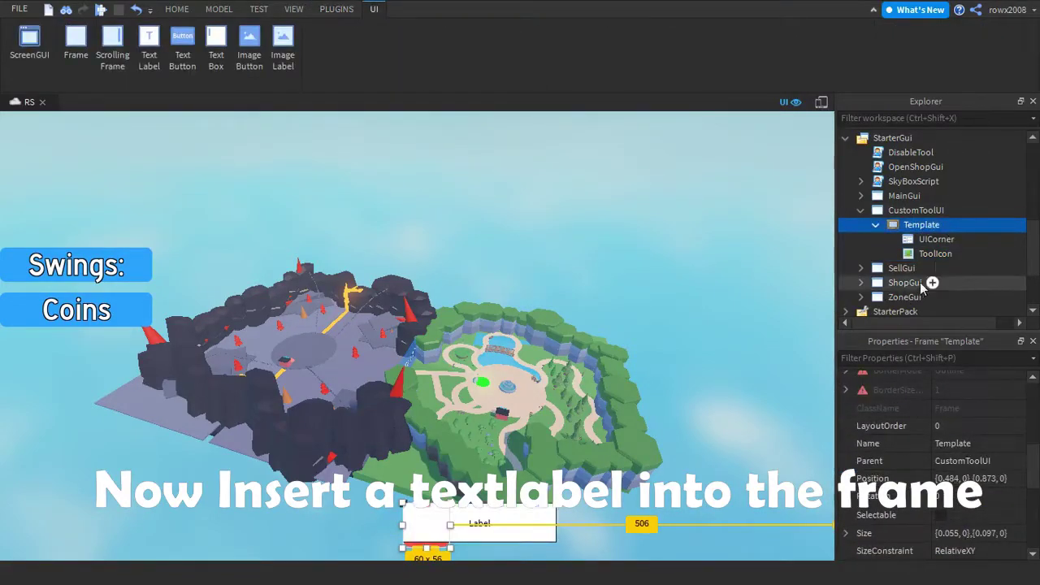
{"action": "double_click", "coordinate": [939, 269]}
{"action": "type", "text": "ToolName"}
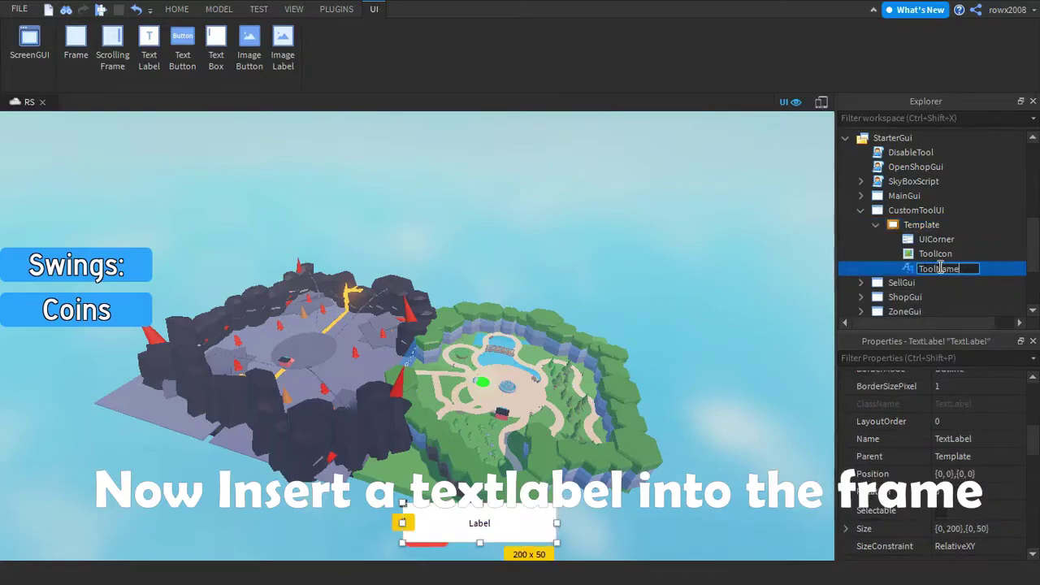
{"action": "key", "text": "Return"}
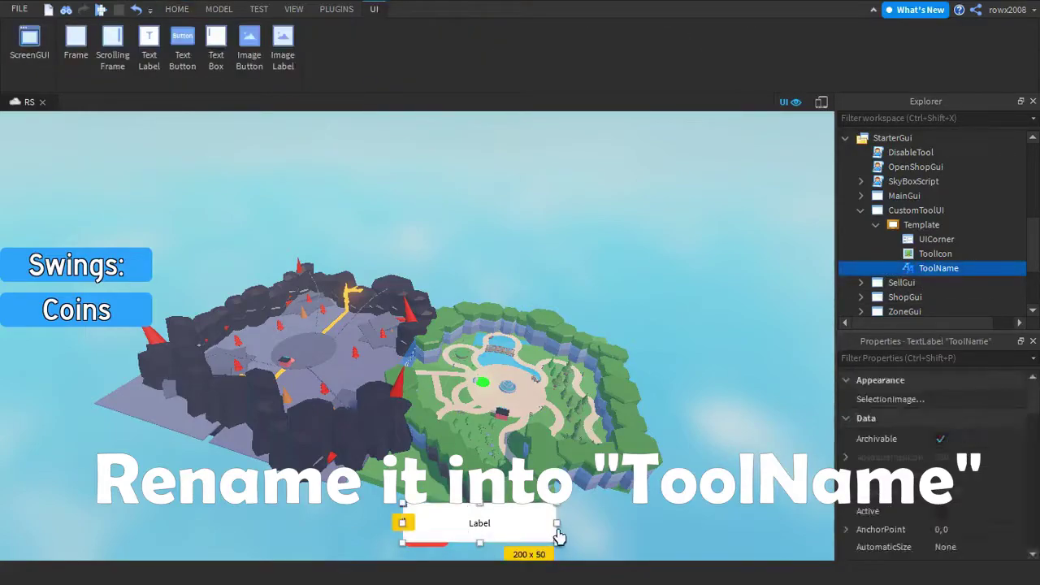
- Resize the ToolName label to cover the Template frame, about 60 x 57, and set its background transparency to 1
{"action": "left_click_drag", "start_coordinate": [557, 528], "coordinate": [431, 548]}
{"action": "scroll", "coordinate": [982, 444], "scroll_direction": "down", "scroll_amount": 3}
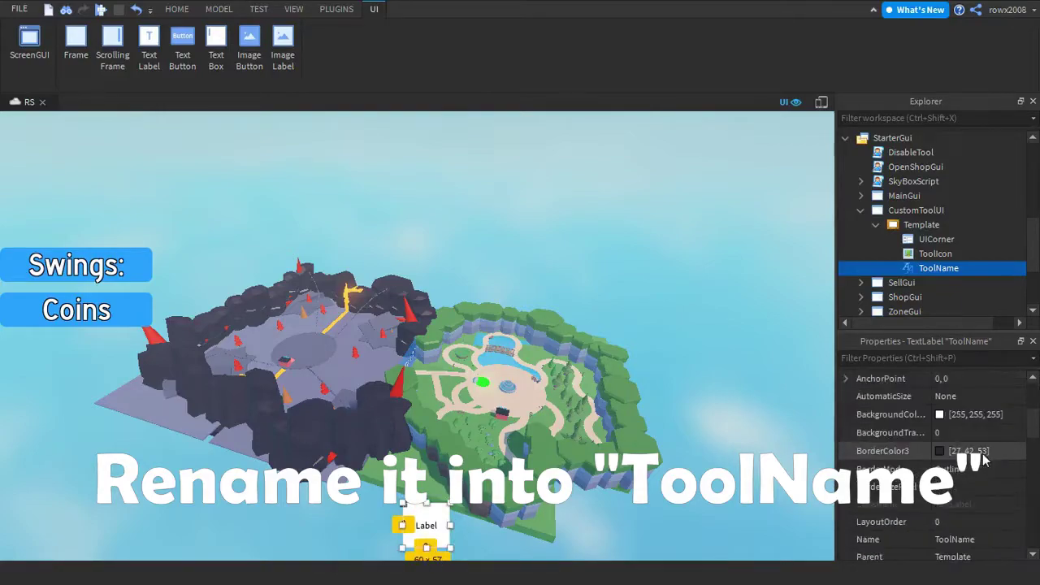
{"action": "left_click", "coordinate": [967, 483]}
{"action": "type", "text": "1"}
{"action": "key", "text": "Return"}
- Set the ToolName label's text color to 255, 255, 255 and enable TextScaled
{"action": "scroll", "coordinate": [967, 517], "scroll_direction": "down", "scroll_amount": 8}
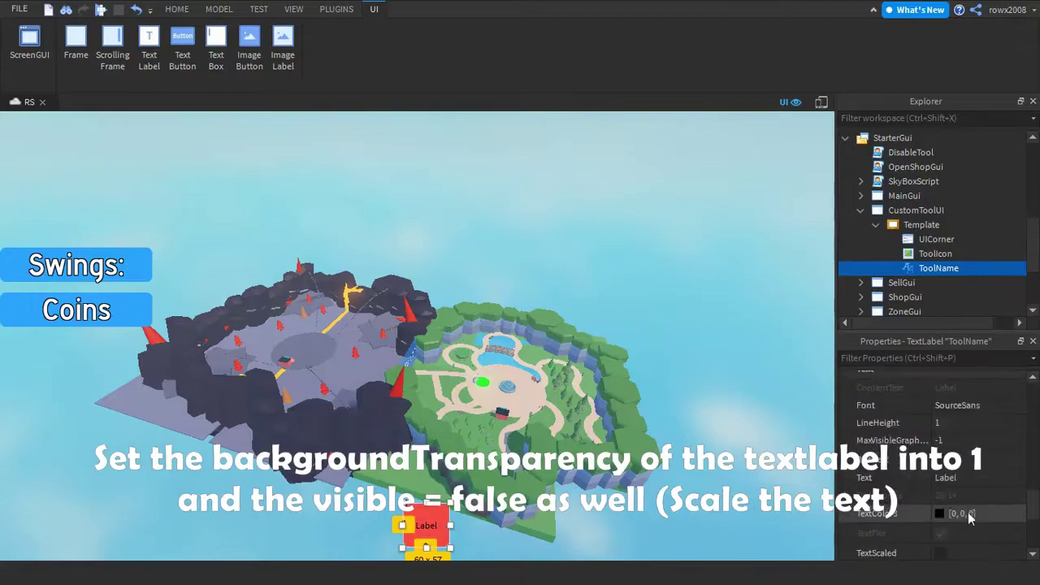
{"action": "left_click", "coordinate": [983, 514]}
{"action": "type", "text": "255,"}
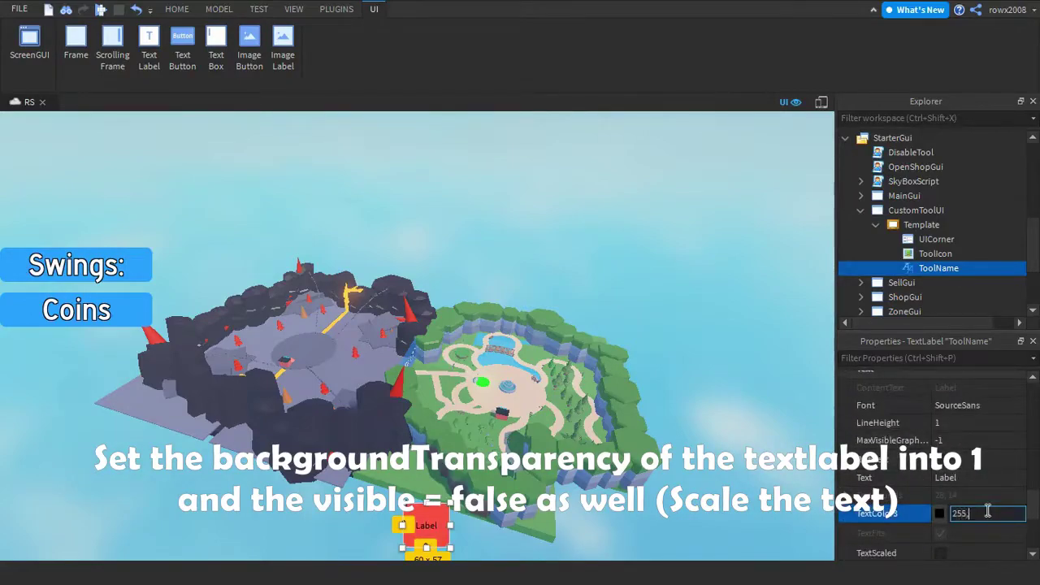
{"action": "type", "text": " 255, 255"}
{"action": "key", "text": "Return"}
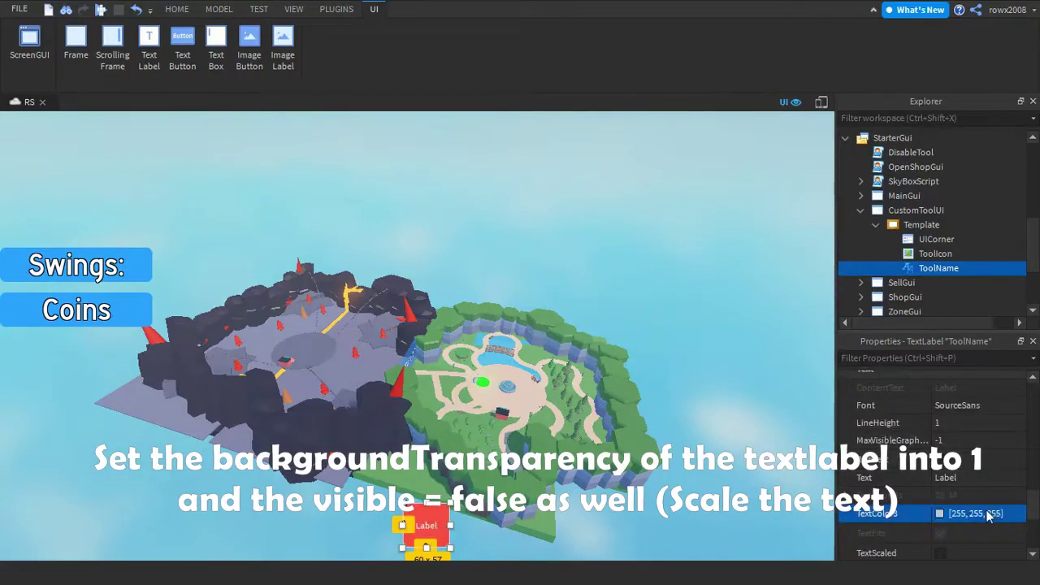
{"action": "left_click", "coordinate": [943, 555]}
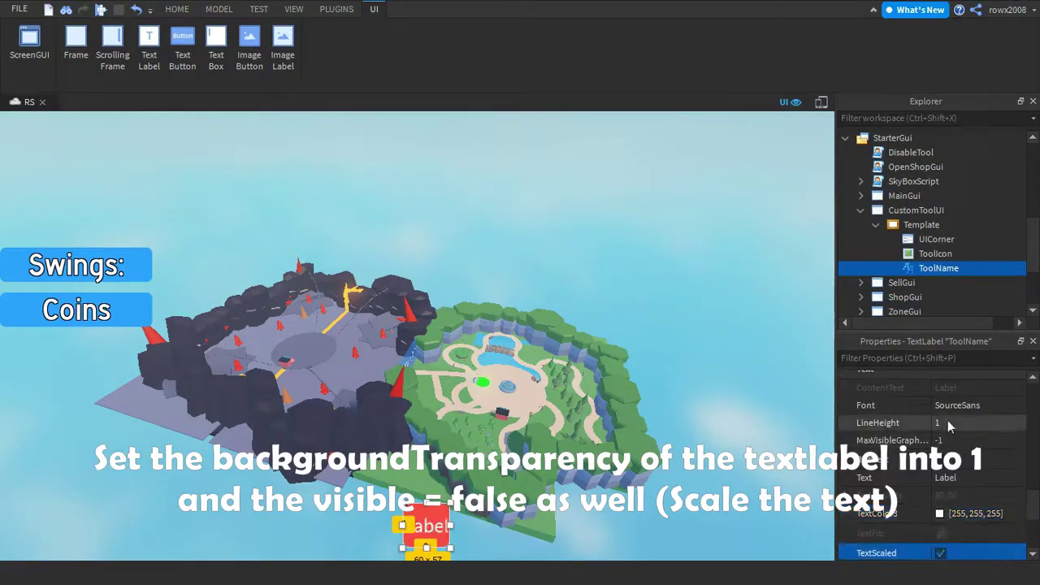
{"action": "left_click", "coordinate": [951, 420]}
{"action": "left_click", "coordinate": [978, 408]}
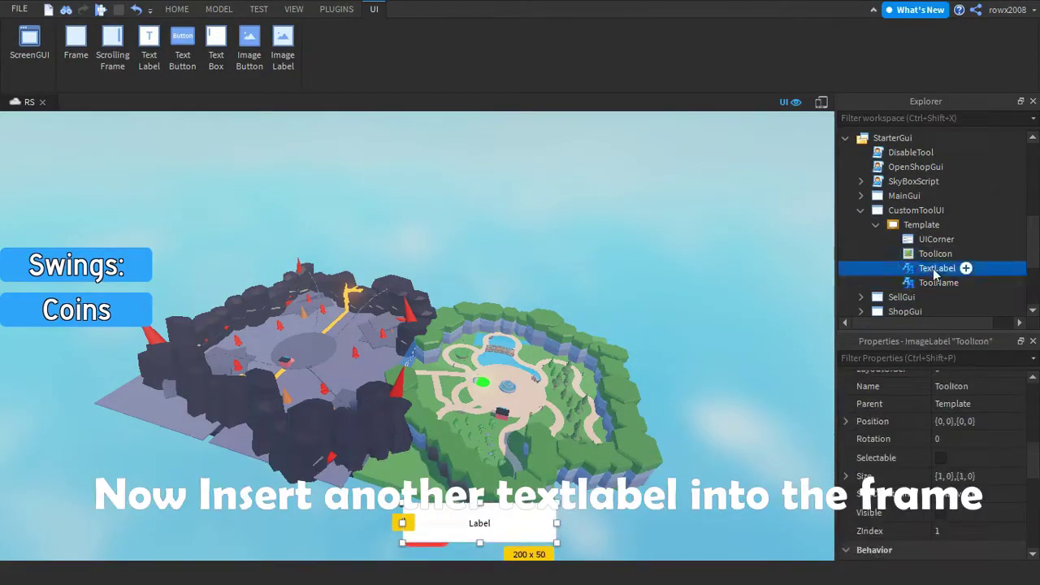
- Insert another TextLabel into the Template frame and rename it ToolNumber
{"action": "left_click", "coordinate": [934, 269]}
{"action": "type", "text": "ToolNu"}
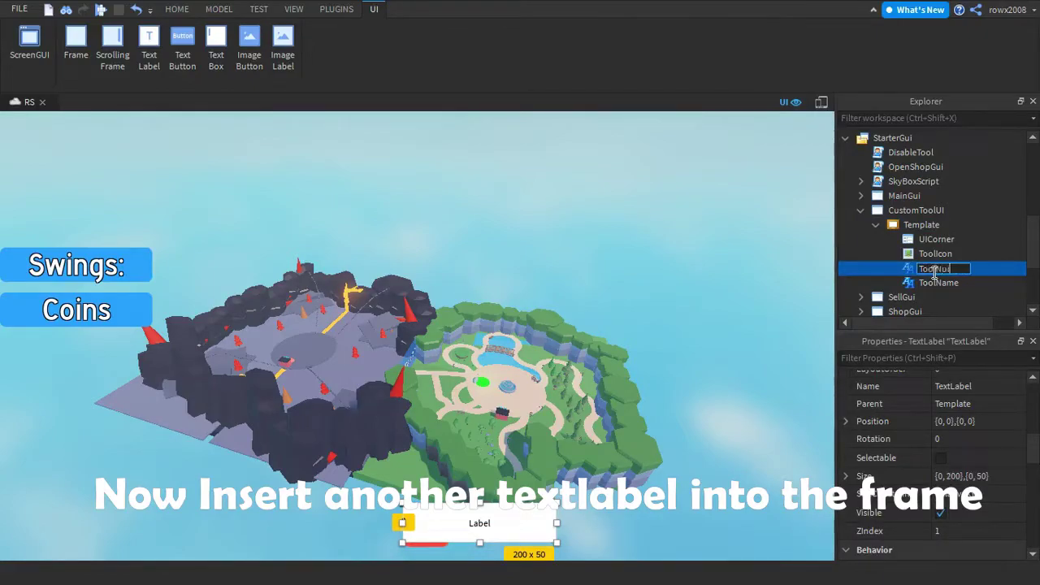
{"action": "type", "text": "mber"}
{"action": "key", "text": "Return"}
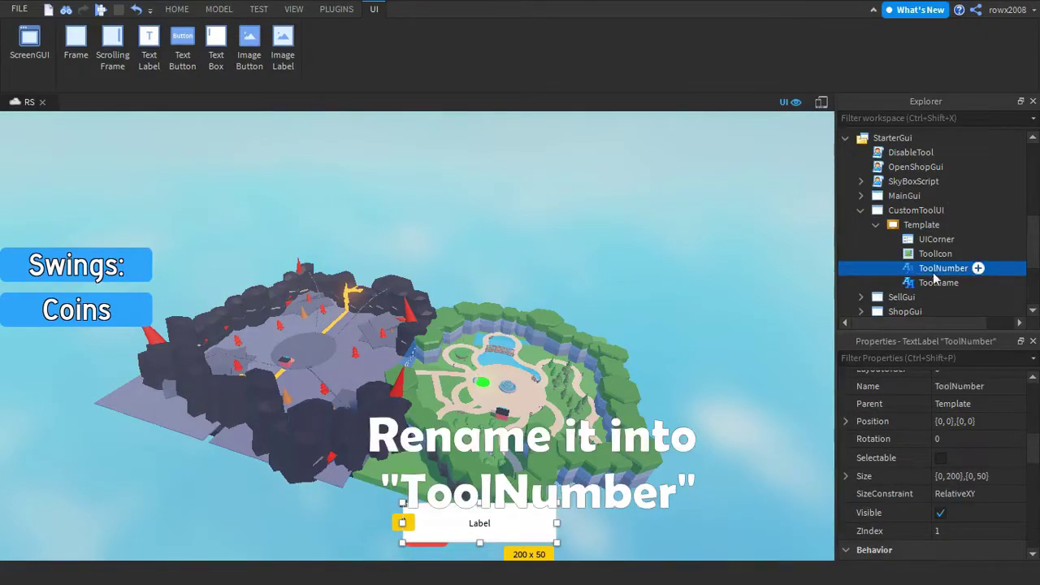
- Convert the ToolNumber label's size to scale with the Personal GUI Rescaler and set its background transparency to 1
{"action": "left_click", "coordinate": [336, 9]}
{"action": "left_click", "coordinate": [491, 33]}
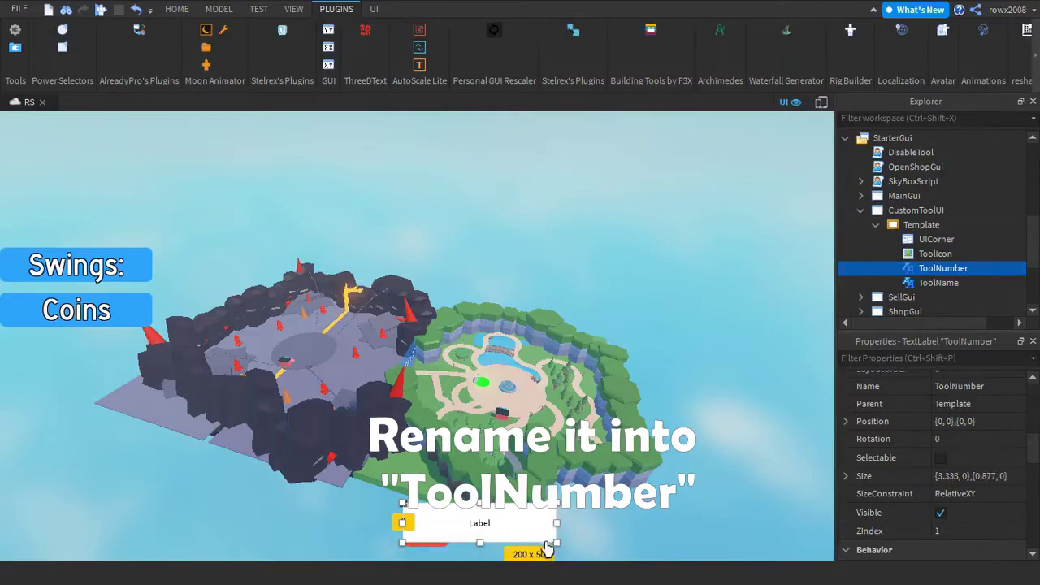
{"action": "left_click", "coordinate": [969, 534]}
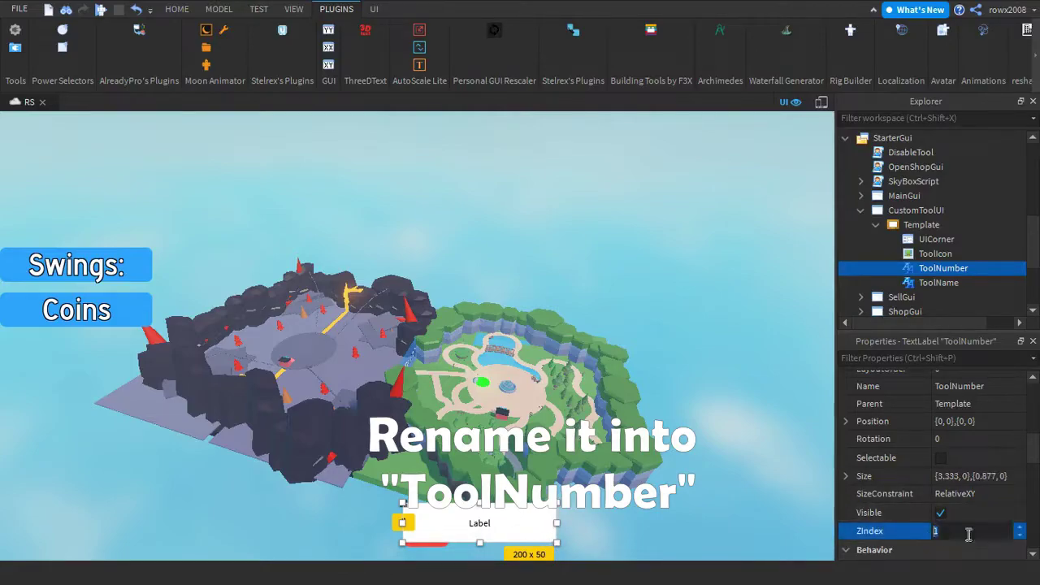
{"action": "scroll", "coordinate": [994, 456], "scroll_direction": "up", "scroll_amount": 5}
{"action": "left_click", "coordinate": [977, 433]}
{"action": "type", "text": "1"}
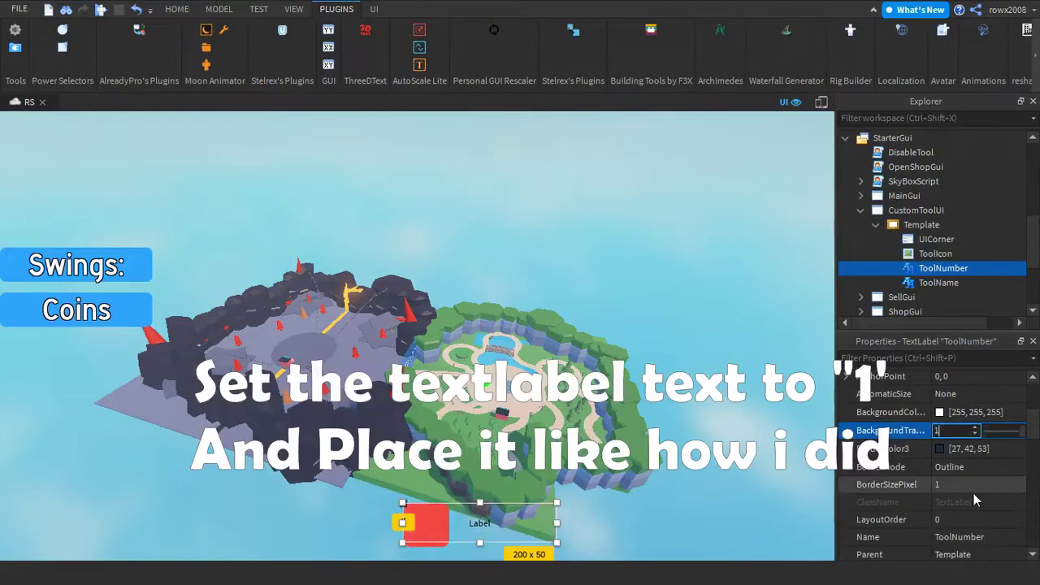
- Enable TextScaled on the ToolNumber label and set its font to GothamBold
{"action": "scroll", "coordinate": [974, 494], "scroll_direction": "down", "scroll_amount": 10}
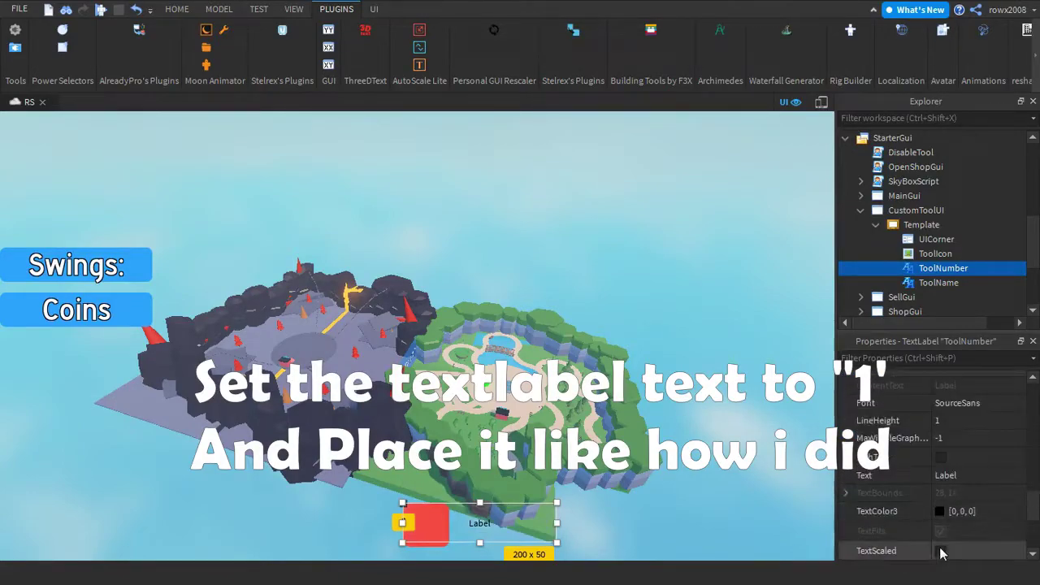
{"action": "left_click", "coordinate": [940, 551]}
{"action": "left_click", "coordinate": [886, 403]}
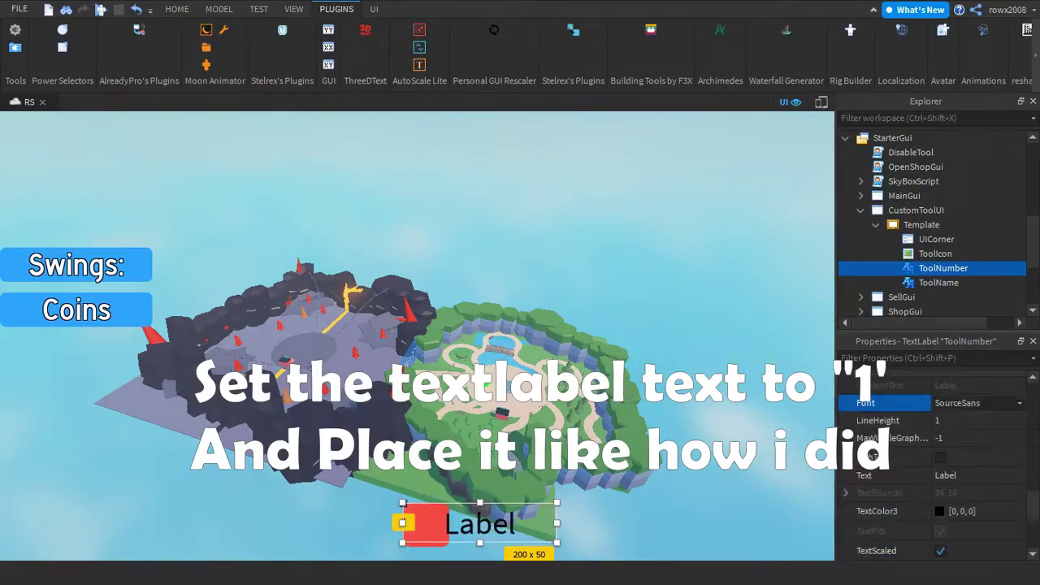
{"action": "left_click", "coordinate": [967, 453]}
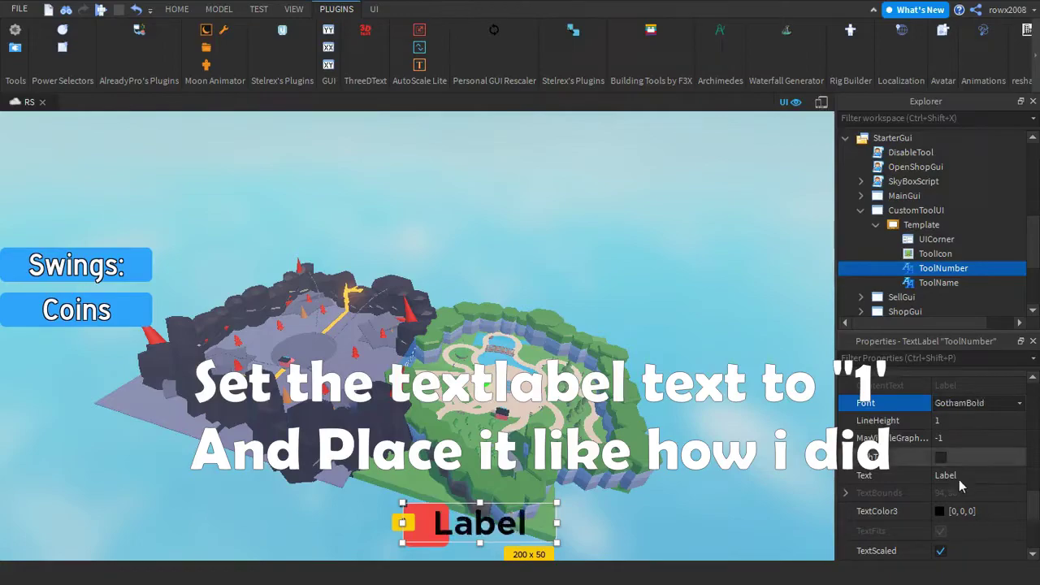
- Set the ToolNumber label's text to 1 and its text color to 255, 255, 255
{"action": "left_click", "coordinate": [958, 477]}
{"action": "type", "text": "1"}
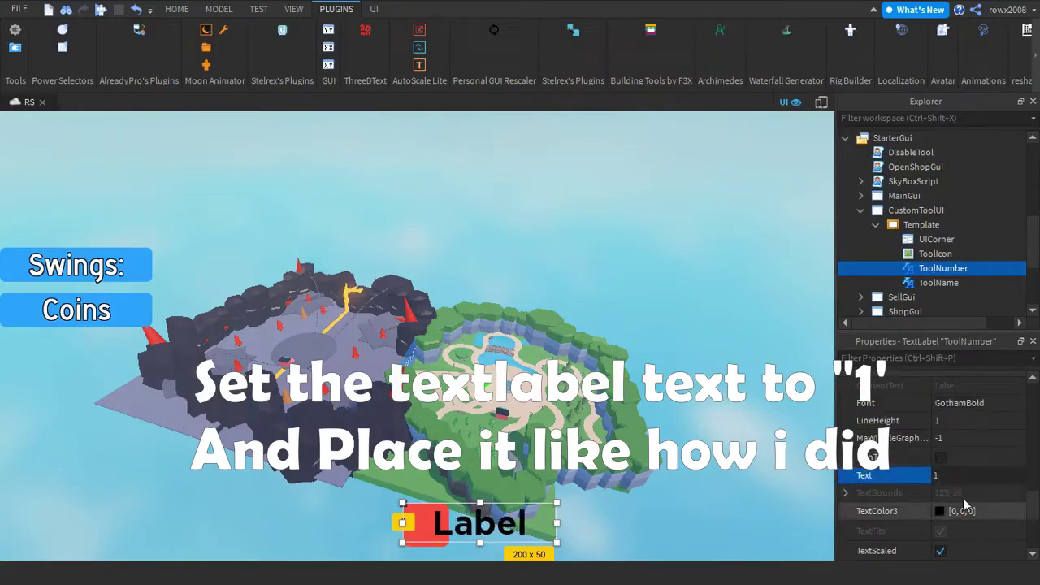
{"action": "left_click", "coordinate": [968, 511]}
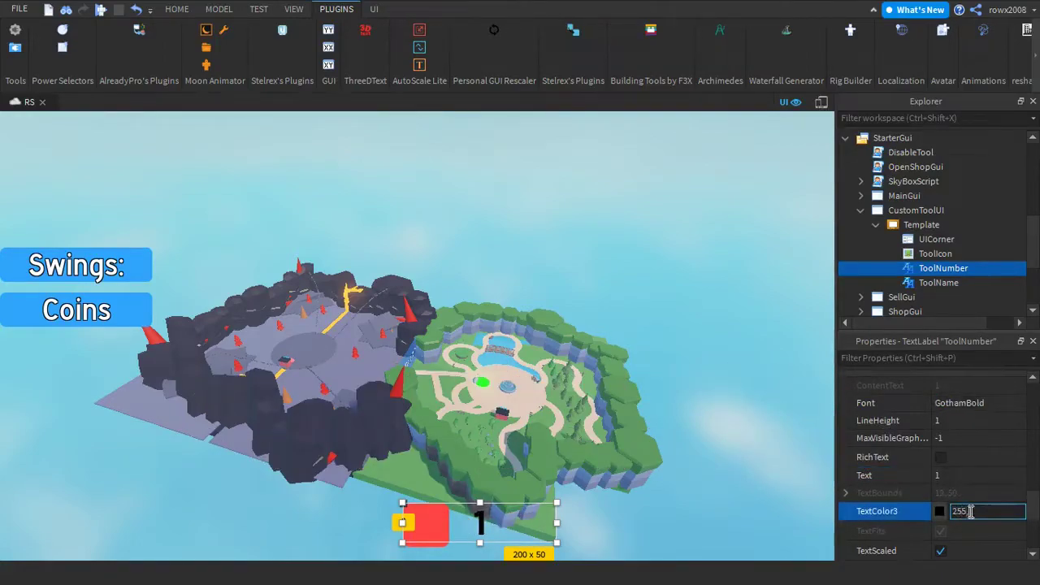
{"action": "type", "text": "255,255,255"}
{"action": "key", "text": "Return"}
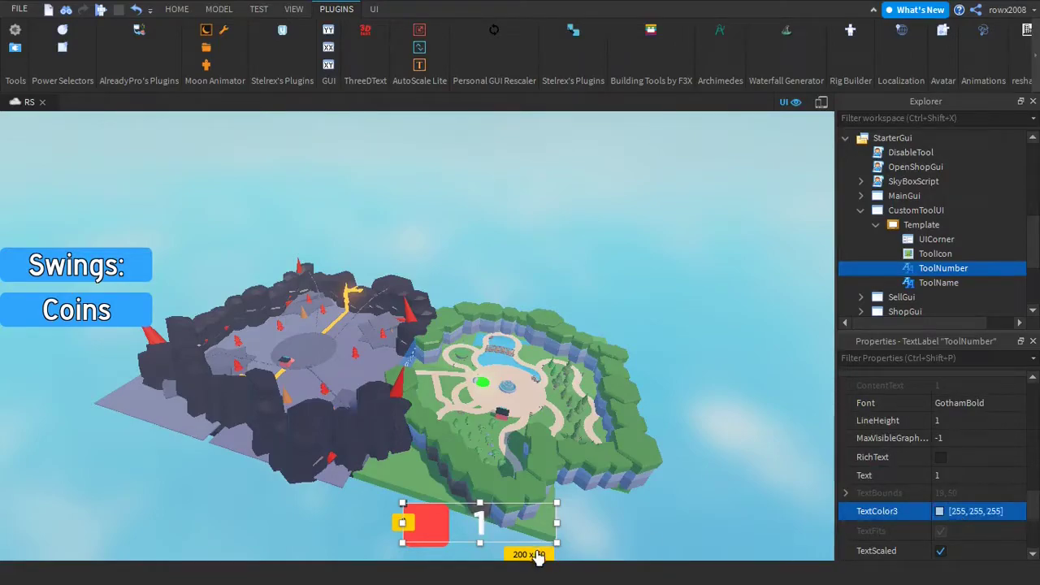
- Shrink the ToolNumber label and place it at the upper-left corner of the red Template frame
{"action": "left_click_drag", "start_coordinate": [556, 541], "coordinate": [404, 510]}
{"action": "left_click", "coordinate": [616, 250]}
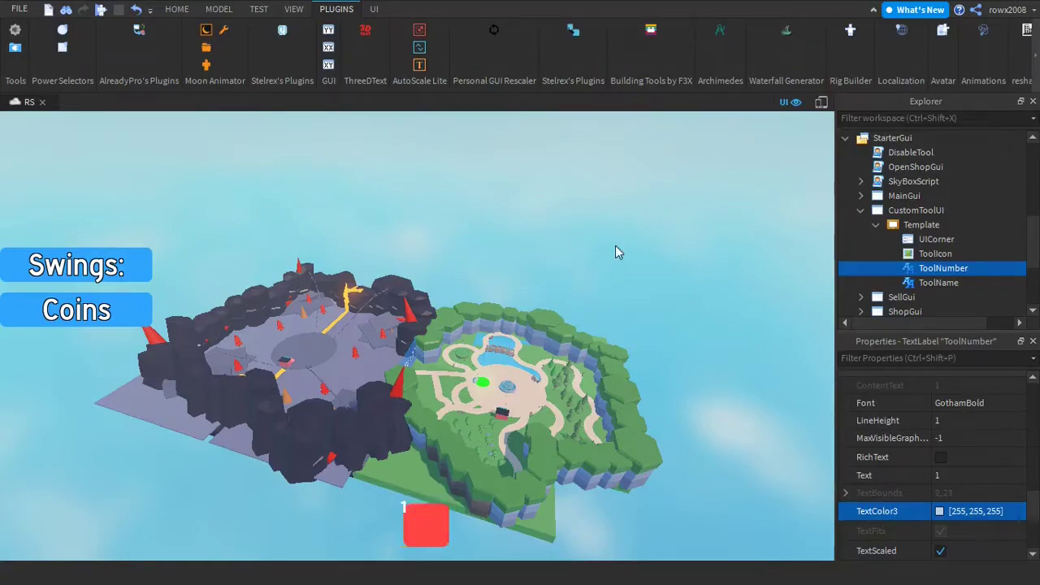
{"action": "scroll", "coordinate": [610, 260], "scroll_direction": "up", "scroll_amount": 3}
{"action": "right_click_drag", "start_coordinate": [609, 259], "coordinate": [609, 259]}
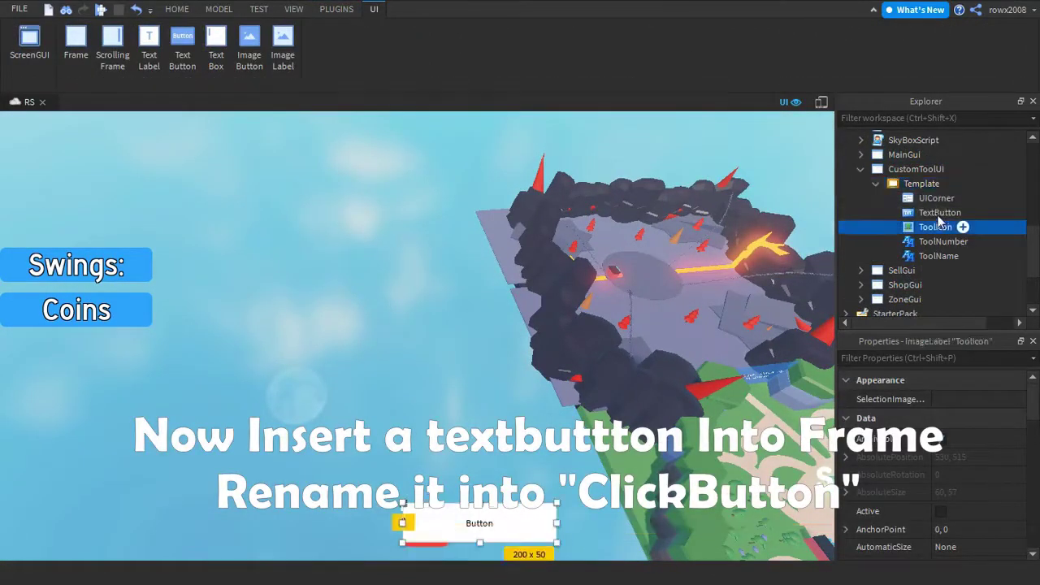
- Rename the TextButton inside the Template frame as ClickButton
{"action": "double_click", "coordinate": [934, 213]}
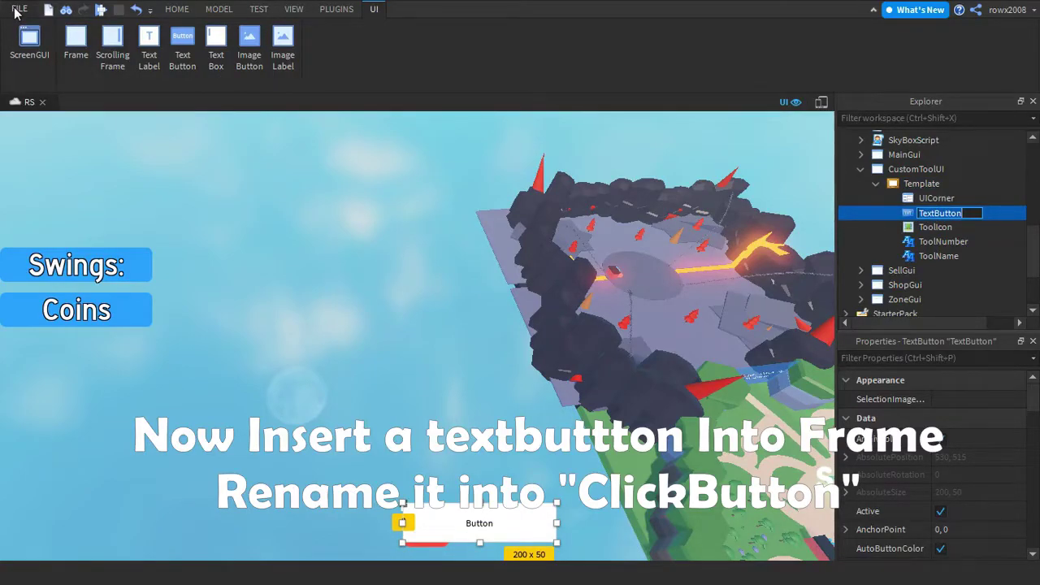
{"action": "type", "text": "ClickBut"}
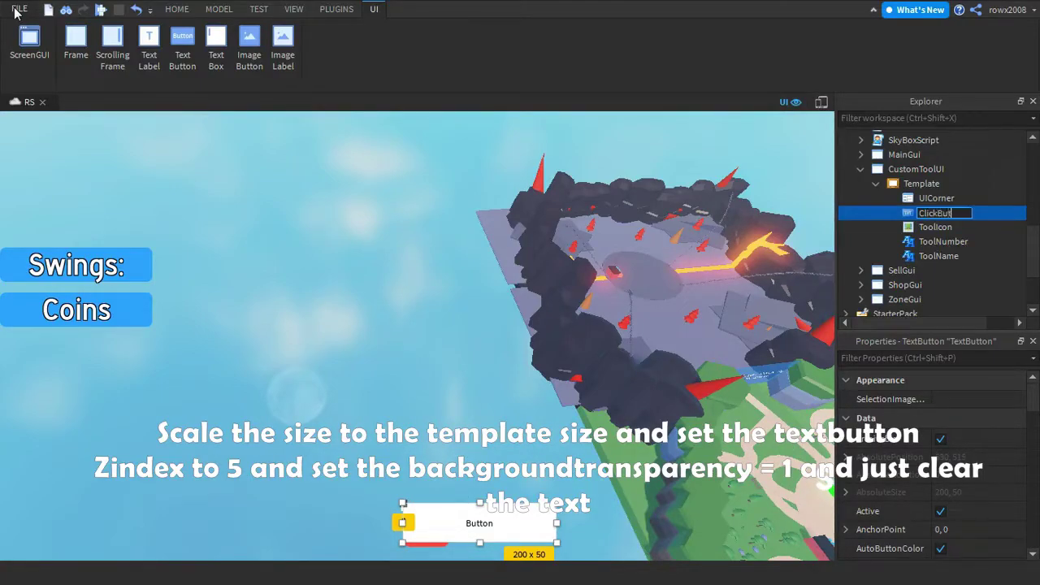
{"action": "key", "text": "Return"}
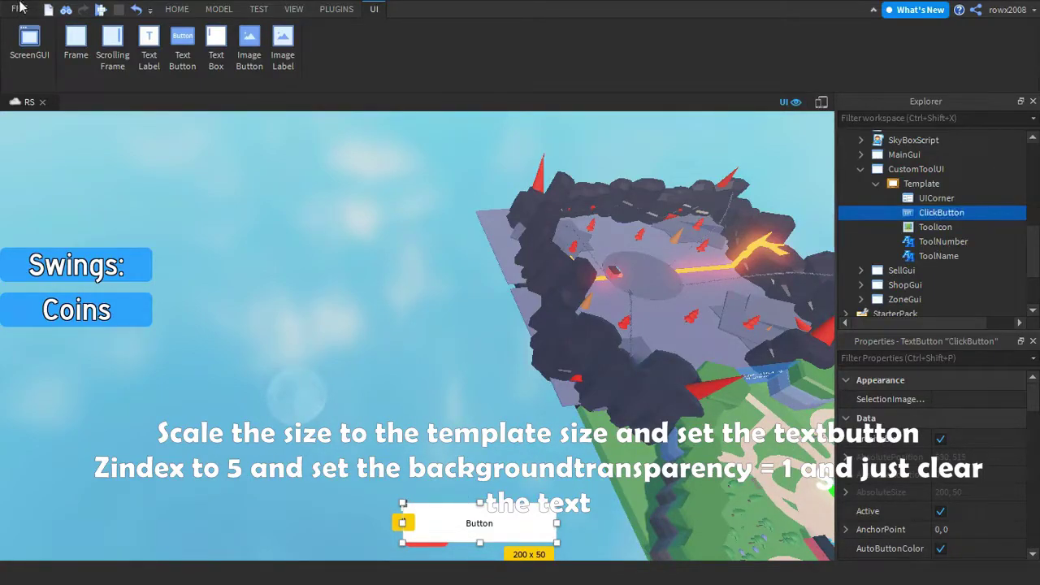
- Convert ClickButton's size to scale with the Personal GUI Rescaler and resize it to cover the Template frame, about 60 x 57
{"action": "left_click", "coordinate": [317, 10]}
{"action": "left_click", "coordinate": [497, 29]}
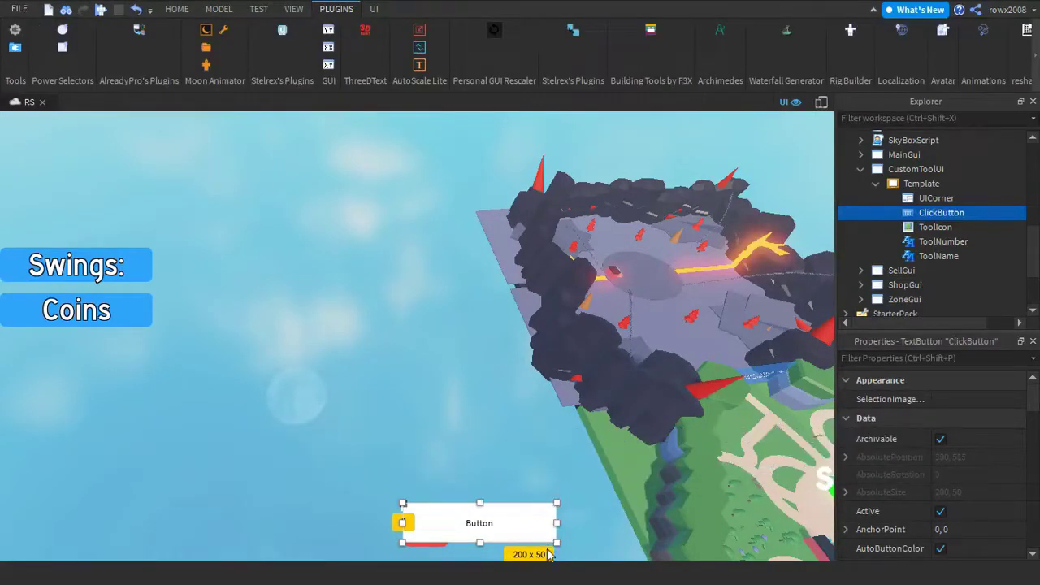
{"action": "left_click_drag", "start_coordinate": [558, 549], "coordinate": [452, 548]}
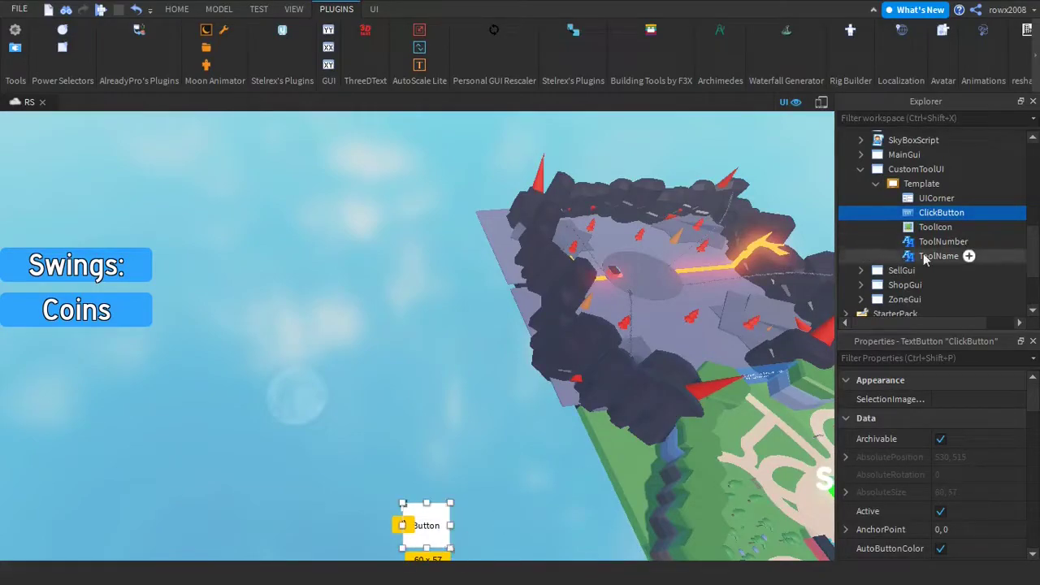
- Set ClickButton's ZIndex to 5 and its background transparency to 1
{"action": "scroll", "coordinate": [968, 445], "scroll_direction": "down", "scroll_amount": 1}
{"action": "scroll", "coordinate": [968, 447], "scroll_direction": "down", "scroll_amount": 10}
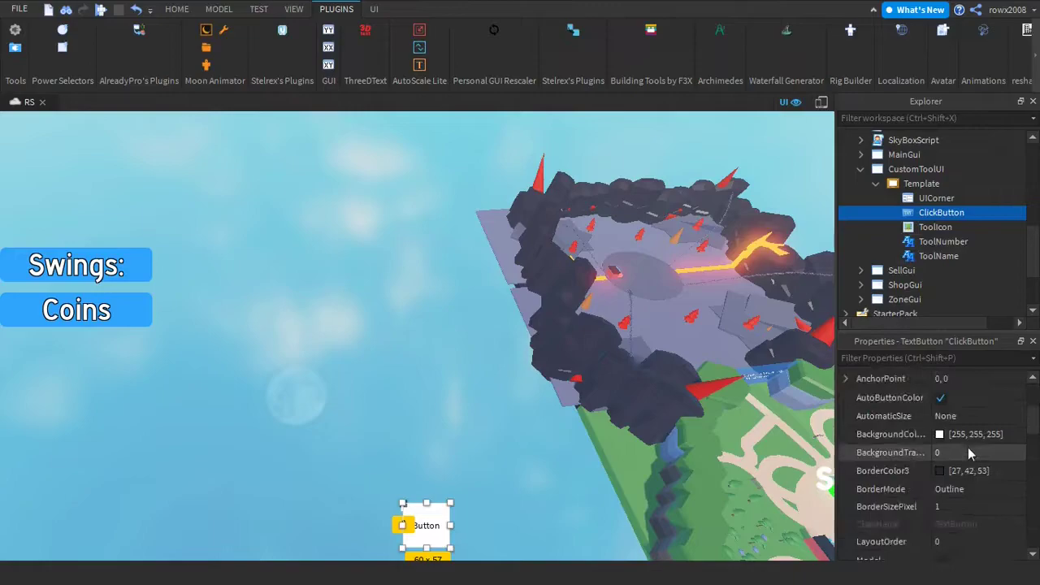
{"action": "scroll", "coordinate": [966, 447], "scroll_direction": "up", "scroll_amount": 3}
{"action": "left_click", "coordinate": [975, 460]}
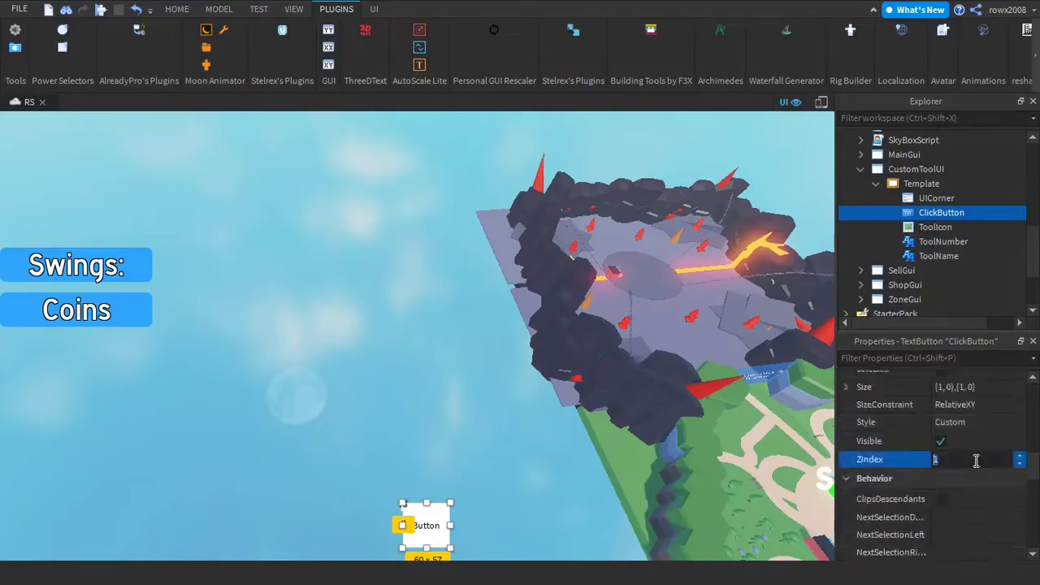
{"action": "scroll", "coordinate": [975, 459], "scroll_direction": "up", "scroll_amount": 6}
{"action": "scroll", "coordinate": [970, 455], "scroll_direction": "down", "scroll_amount": 1}
{"action": "scroll", "coordinate": [973, 459], "scroll_direction": "up", "scroll_amount": 2}
{"action": "left_click", "coordinate": [975, 502]}
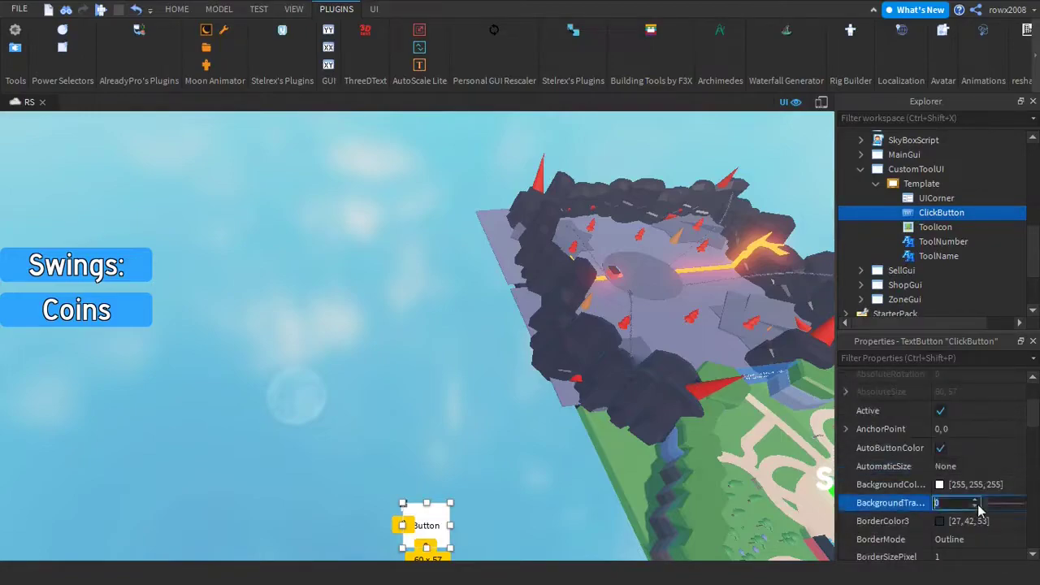
{"action": "type", "text": "1"}
{"action": "scroll", "coordinate": [955, 541], "scroll_direction": "down", "scroll_amount": 5}
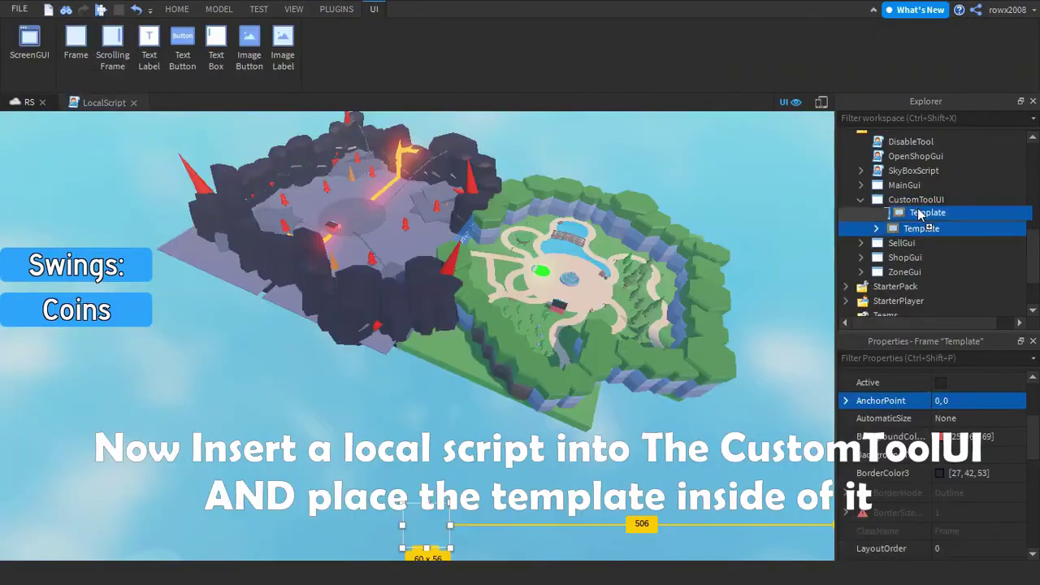
- Move the Template frame into the LocalScript under CustomToolUI and turn off its Visible property
{"action": "left_click_drag", "start_coordinate": [919, 213], "coordinate": [919, 214]}
{"action": "scroll", "coordinate": [924, 501], "scroll_direction": "down", "scroll_amount": 5}
{"action": "left_click", "coordinate": [939, 508]}
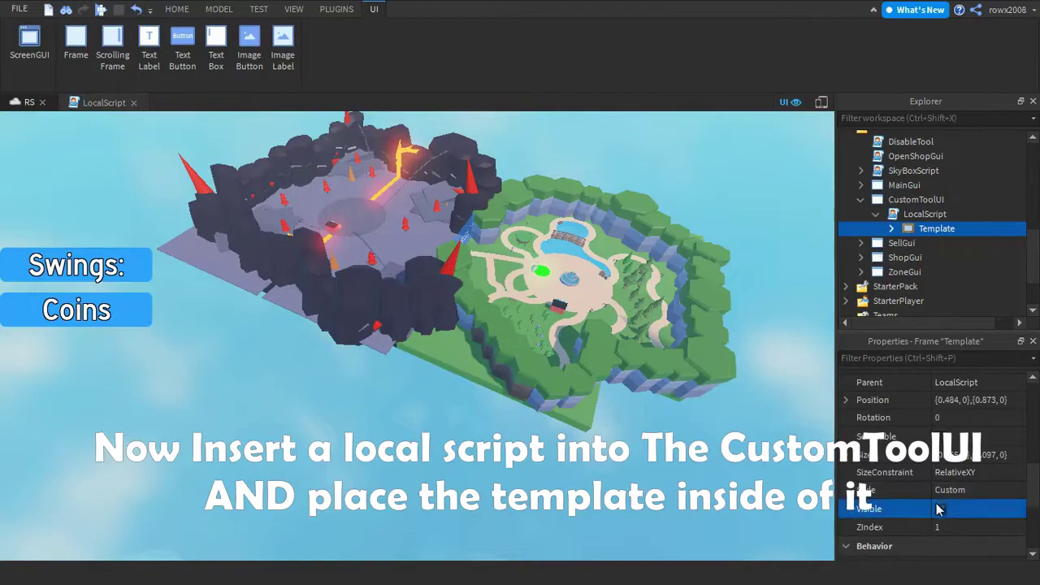
- Replace the LocalScript's default code with plr and Character variables and a repeat wait() loop that runs until plr.Character exists
{"action": "double_click", "coordinate": [923, 213]}
{"action": "key", "text": "ctrl+a"}
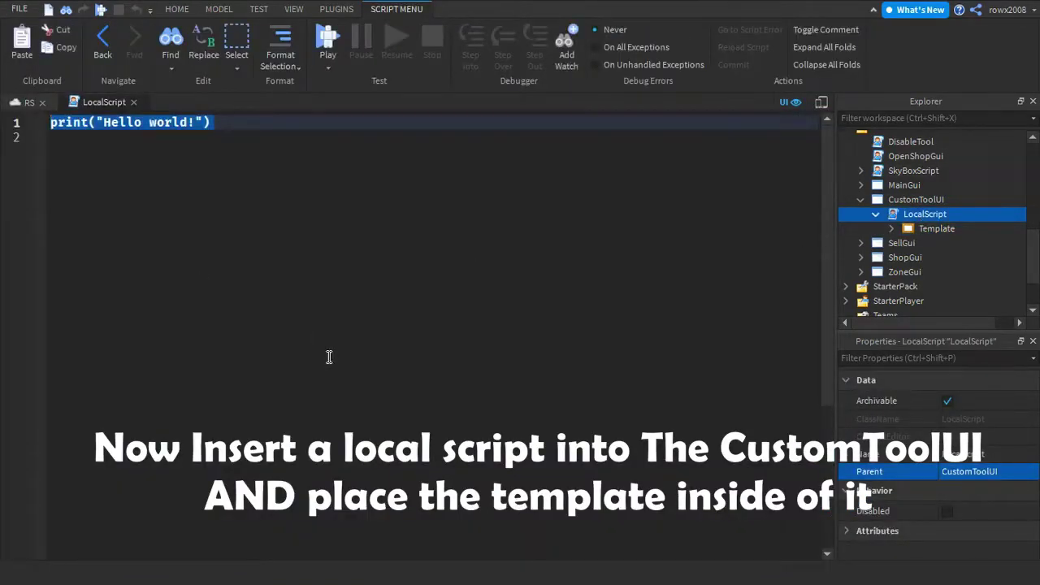
{"action": "type", "text": "local plr= game.Players.LocalPlayer"}
{"action": "key", "text": "Return"}
{"action": "type", "text": "local Character = plr.Character"}
{"action": "key", "text": "Return"}
{"action": "type", "text": "repeat wait() until"}
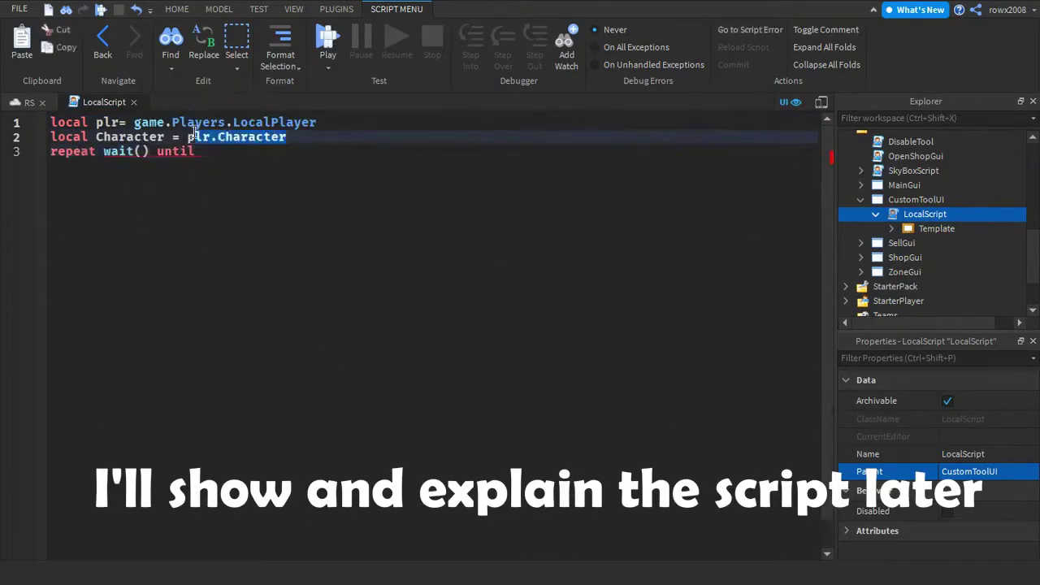
{"action": "type", "text": " plr.Character"}
{"action": "key", "text": "Return"}
{"action": "key", "text": "Return"}
- Add a for loop over plr.Backpack:GetChildren() containing the nested conditions "if i or v then" and "if i == 1 then"
{"action": "type", "text": "for  i ,v in pairs(plr.Backpack:GetChildren()) do"}
{"action": "key", "text": "Return"}
{"action": "type", "text": "if i or v then"}
{"action": "key", "text": "Return"}
{"action": "type", "text": "if i == 1 then"}
{"action": "key", "text": "Return"}
- Inside the condition, clone script.Template as CloneTemplate, parent it to script.Parent, name it "Tool1" and set ToolNumber to "1"
{"action": "type", "text": "CloneTemplate.Parent = script.Parent"}
{"action": "key", "text": "Return"}
{"action": "type", "text": "CloneTemplate.Name = \"Tool1\""}
{"action": "key", "text": "Return"}
{"action": "type", "text": "CloneTemplate.ToolNumber = \"1\""}
{"action": "key", "text": "Return"}
{"action": "type", "text": "CloneTemplate."}
{"action": "key", "text": "BackSpace"}
{"action": "key", "text": "BackSpace"}
{"action": "key", "text": "BackSpace"}
{"action": "key", "text": "BackSpace"}
{"action": "key", "text": "BackSpace"}
{"action": "key", "text": "BackSpace"}
{"action": "key", "text": "BackSpace"}
{"action": "key", "text": "BackSpace"}
{"action": "key", "text": "BackSpace"}
{"action": "key", "text": "BackSpace"}
{"action": "key", "text": "BackSpace"}
{"action": "key", "text": "BackSpace"}
{"action": "key", "text": "BackSpace"}
{"action": "key", "text": "BackSpace"}
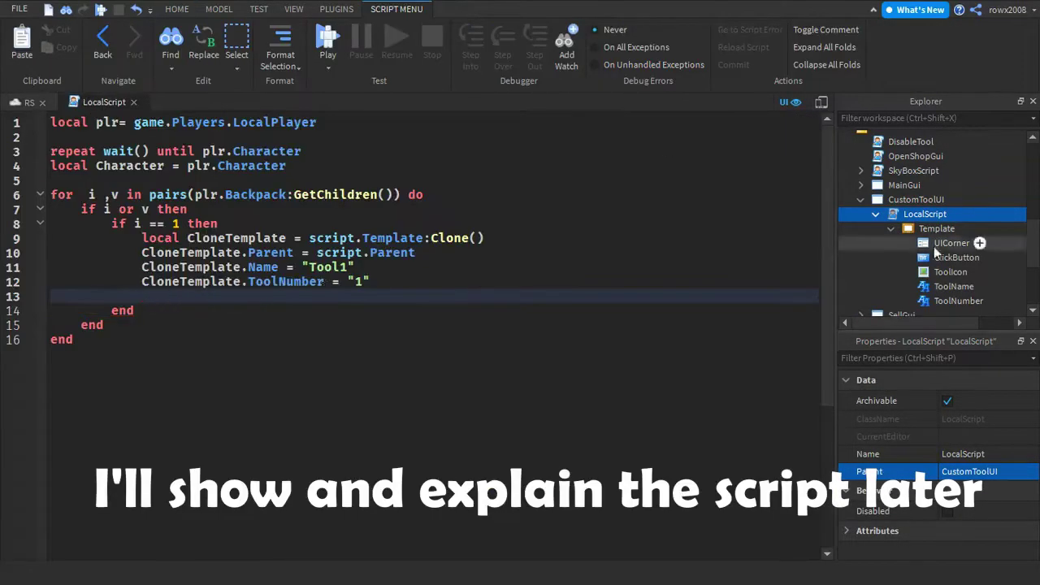
- Change the inner condition to v:IsA("Tool") and nest an "if i == 1 then" check inside it
{"action": "left_click", "coordinate": [183, 223]}
{"action": "key", "text": "BackSpace"}
{"action": "key", "text": "BackSpace"}
{"action": "key", "text": "BackSpace"}
{"action": "key", "text": "BackSpace"}
{"action": "key", "text": "BackSpace"}
{"action": "type", "text": "v:IsA(\"Tool\")"}
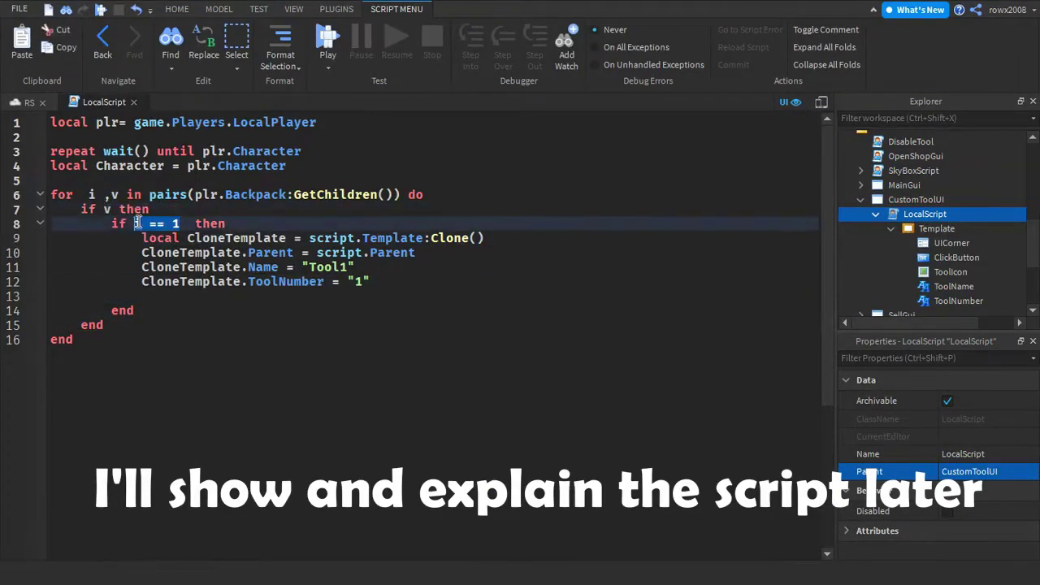
{"action": "key", "text": "Return"}
{"action": "type", "text": "if i == 1 then"}
{"action": "key", "text": "Return"}
- Add an "if v.TextureId == "" then" branch that makes ToolName visible and sets its text to tostring(v.Name)
{"action": "type", "text": "if v."}
{"action": "scroll", "coordinate": [845, 237], "scroll_direction": "down", "scroll_amount": 3}
{"action": "type", "text": "TextureId == \"\" then"}
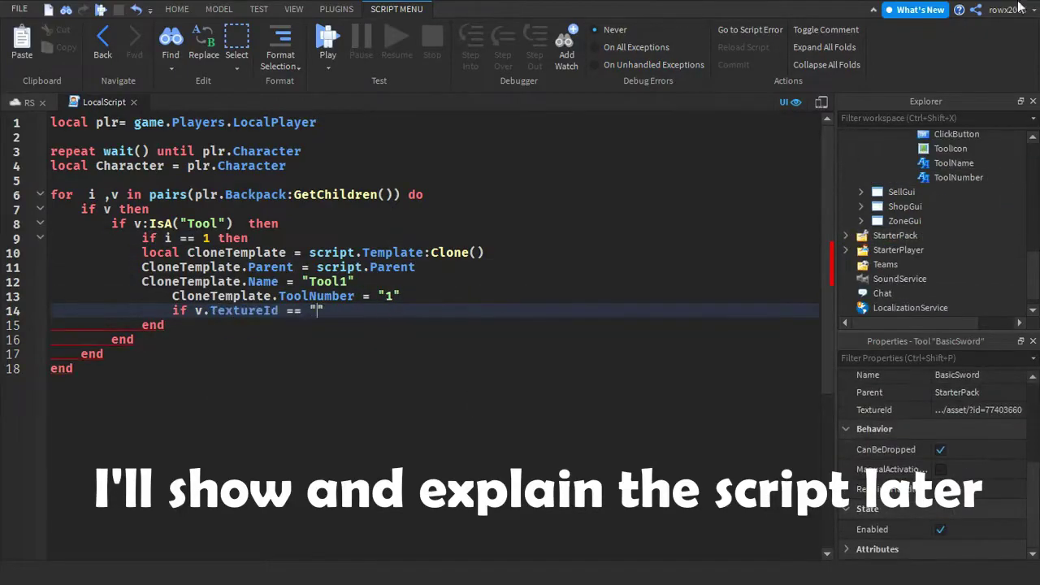
{"action": "key", "text": "Return"}
{"action": "type", "text": "CloneTemplate.ToolName.Visible = true"}
{"action": "key", "text": "Return"}
{"action": "type", "text": "CloneTemplate.ToolName.Text = tostring(v.Name)"}
{"action": "key", "text": "Return"}
- Add an else branch that makes ToolIcon visible and sets its image to v.TextureId
{"action": "type", "text": "clo"}
{"action": "key", "text": "BackSpace"}
{"action": "key", "text": "BackSpace"}
{"action": "key", "text": "BackSpace"}
{"action": "type", "text": "else"}
{"action": "key", "text": "Return"}
{"action": "type", "text": "CloneTemplate.ToolIcon.Visible = true"}
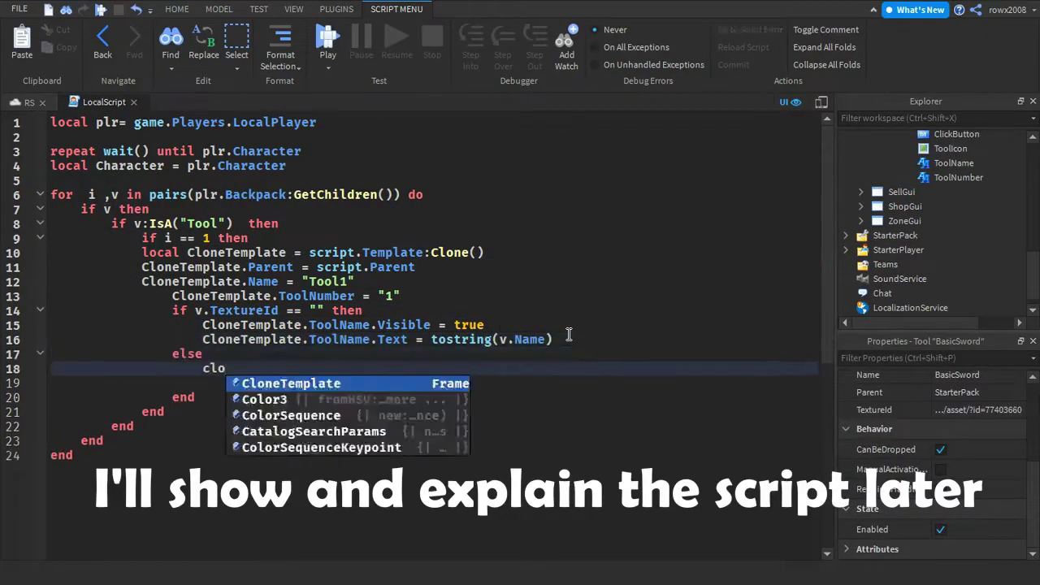
{"action": "key", "text": "Return"}
{"action": "type", "text": "CloneTemplate.ToolIcon.Image = v.TextureId"}
{"action": "key", "text": "Return"}
{"action": "left_click", "coordinate": [976, 413]}
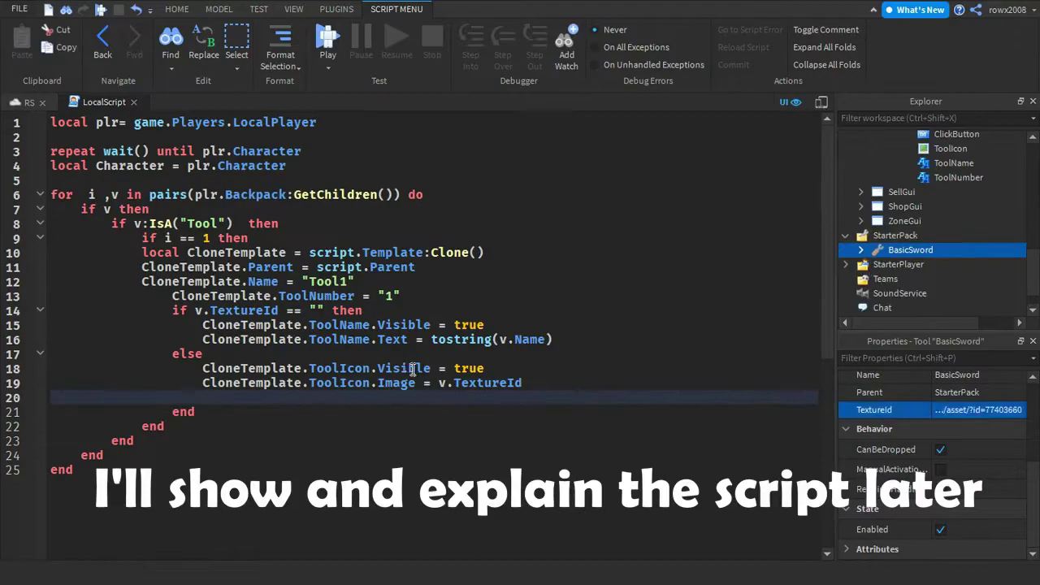
- Add the line "CloneTemplate.Visible = true" below the ToolNumber assignment
{"action": "left_click", "coordinate": [402, 296]}
{"action": "key", "text": "Return"}
{"action": "type", "text": "CloneTemplate.Visible = true"}
- Wrap the code below the plr variable in a plr.CharacterAdded:Connect(function(char)) handler
{"action": "left_click", "coordinate": [302, 151]}
{"action": "key", "text": "Return"}
{"action": "type", "text": "plr.CharacterAdded:Connect(function"}
{"action": "key", "text": "alt+Up"}
{"action": "type", "text": "(char)"}
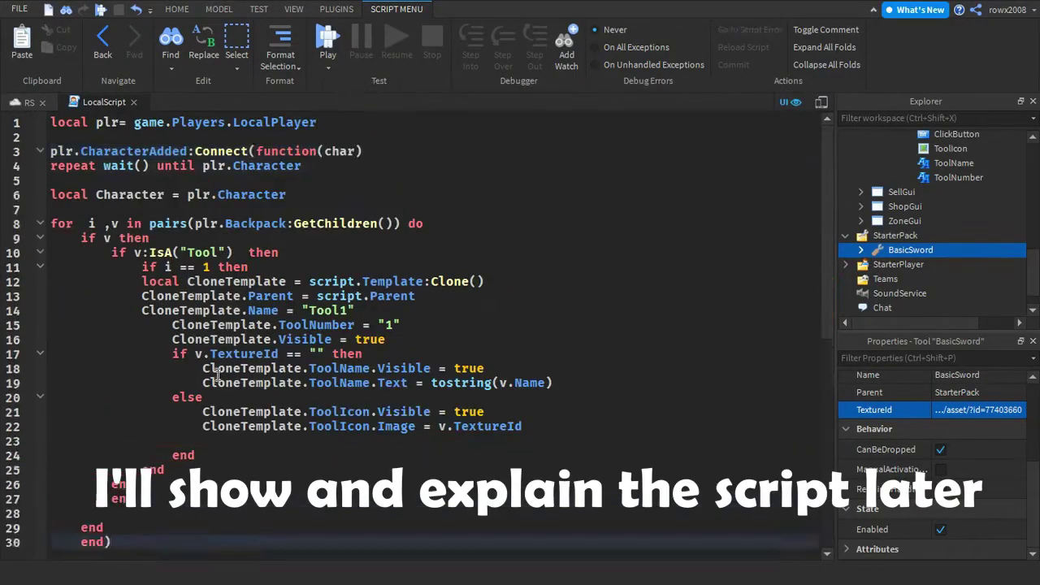
- Below the Character variable, add a loop over script.Parent:GetChildren() that destroys every child that is a Frame
{"action": "left_click", "coordinate": [286, 194]}
{"action": "key", "text": "Return"}
{"action": "type", "text": "for i ,frame in pairs("}
{"action": "type", "text": "script.Parent:GetChildren()) do"}
{"action": "key", "text": "Return"}
{"action": "type", "text": "if frame:IsA(\"Frame\") then"}
- Play-test the game and review the code in the LocalScript
{"action": "key", "text": "F5"}
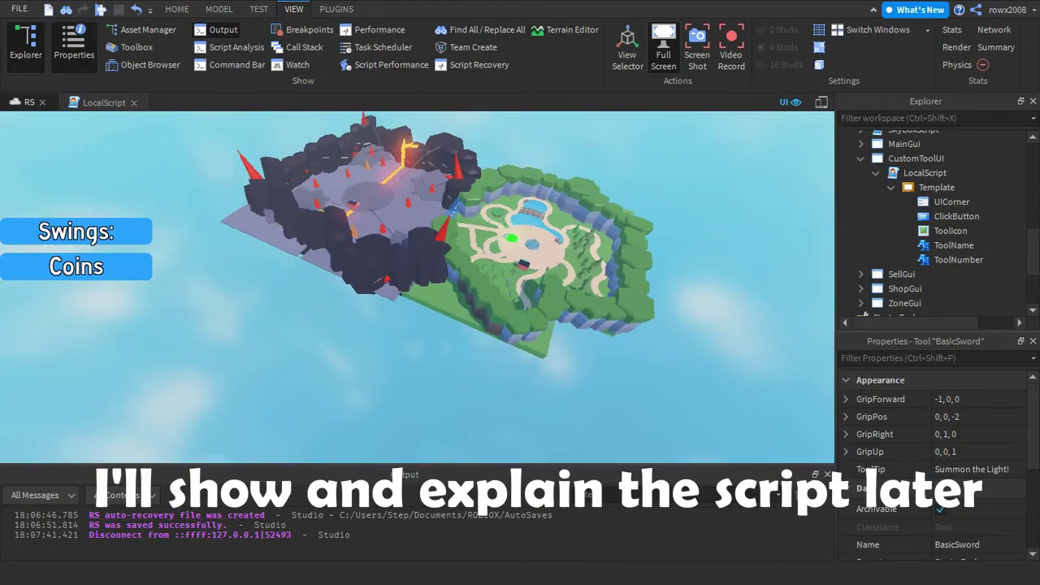
{"action": "left_click", "coordinate": [104, 102]}
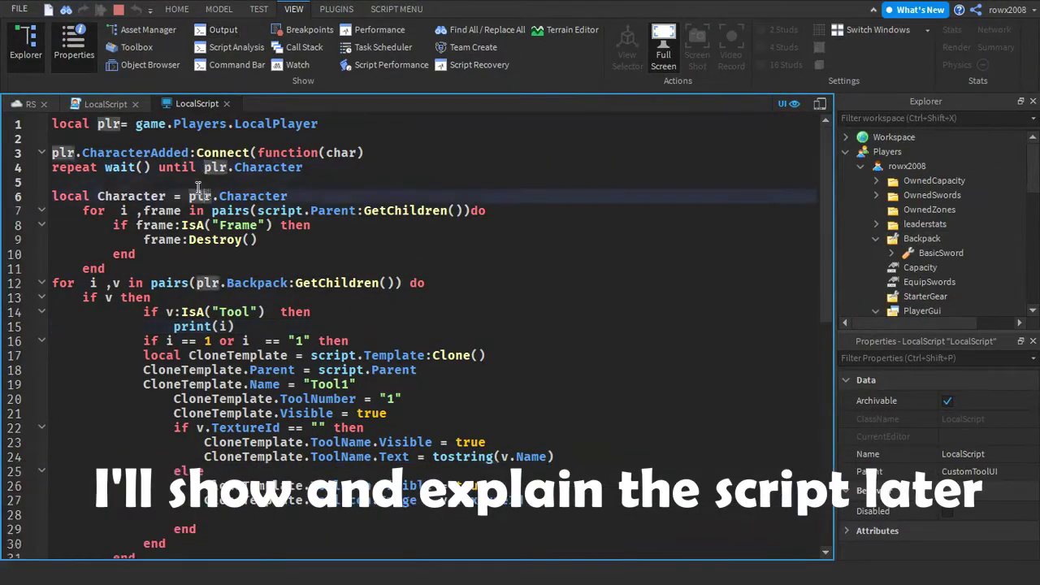
{"action": "left_click", "coordinate": [486, 249]}
{"action": "scroll", "coordinate": [486, 249], "scroll_direction": "down", "scroll_amount": 1}
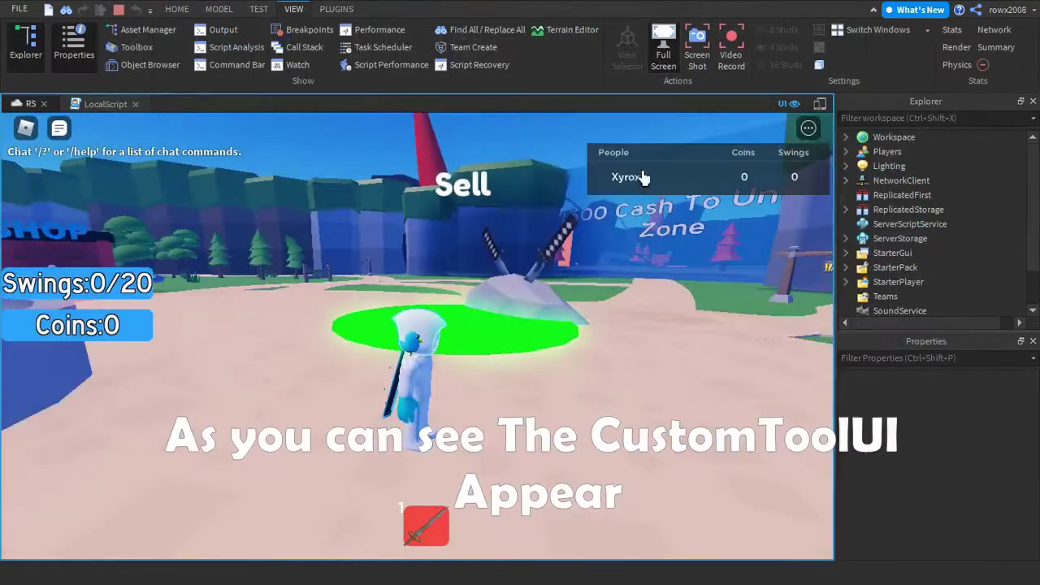
- Hide the player list, look around the character to check the custom tool UI, and stop the play test
{"action": "key", "text": "Tab"}
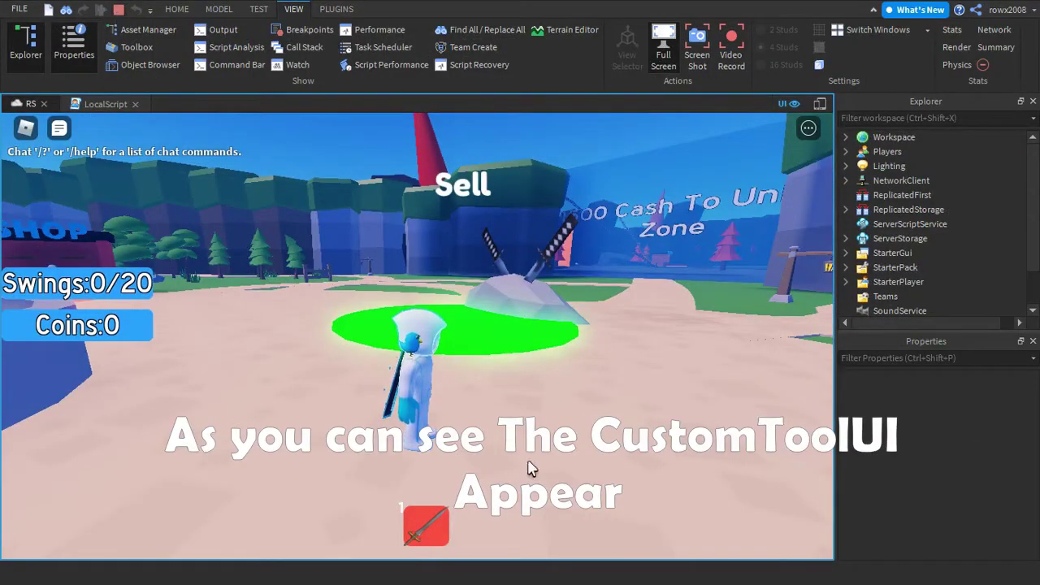
{"action": "right_click_drag", "start_coordinate": [467, 241], "coordinate": [467, 243]}
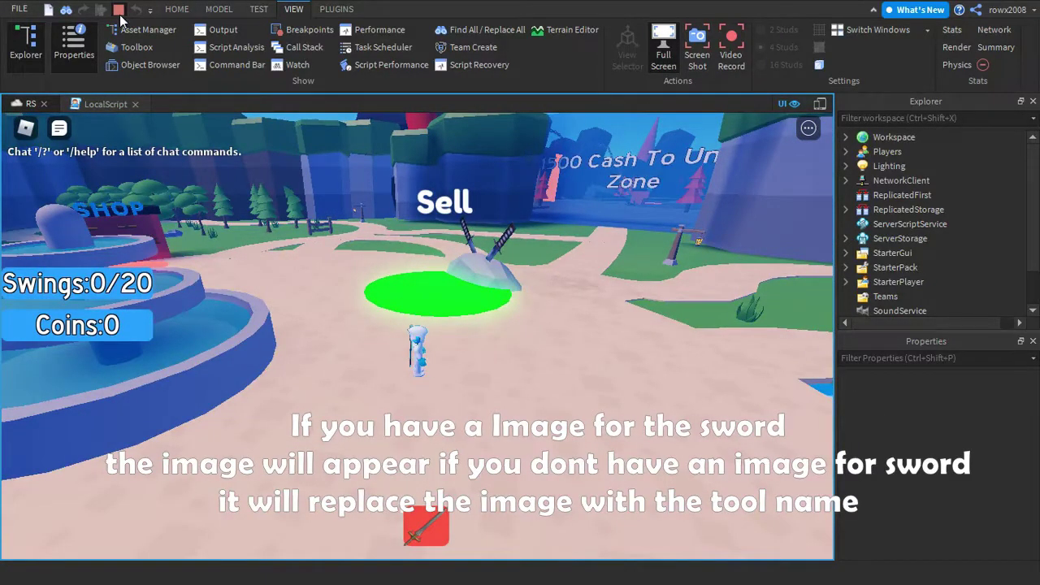
{"action": "left_click", "coordinate": [118, 11]}
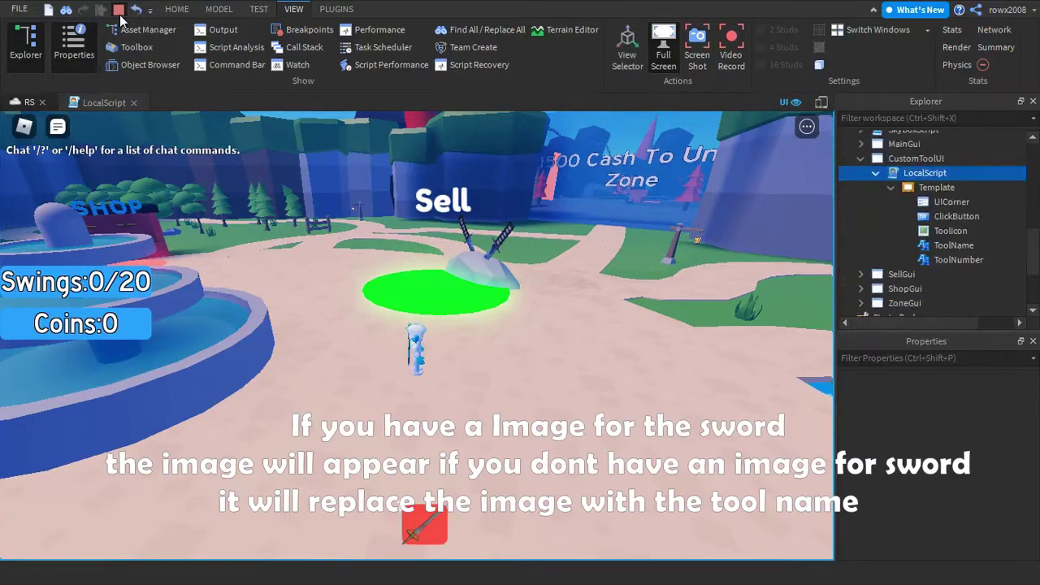
- Return to the LocalScript, show the Output window and review the tool-cloning code
{"action": "left_click", "coordinate": [97, 109]}
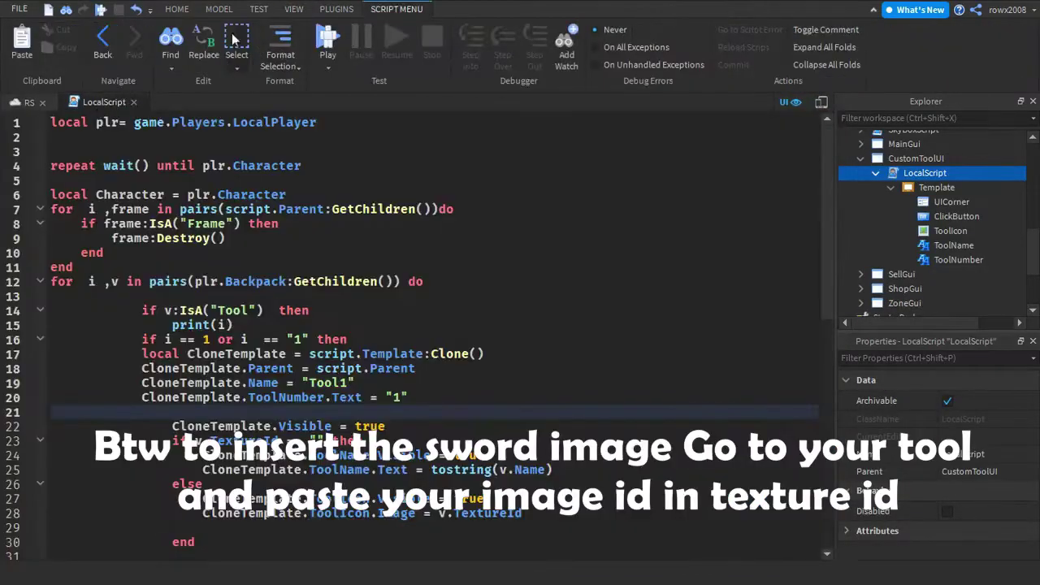
{"action": "left_click", "coordinate": [236, 30]}
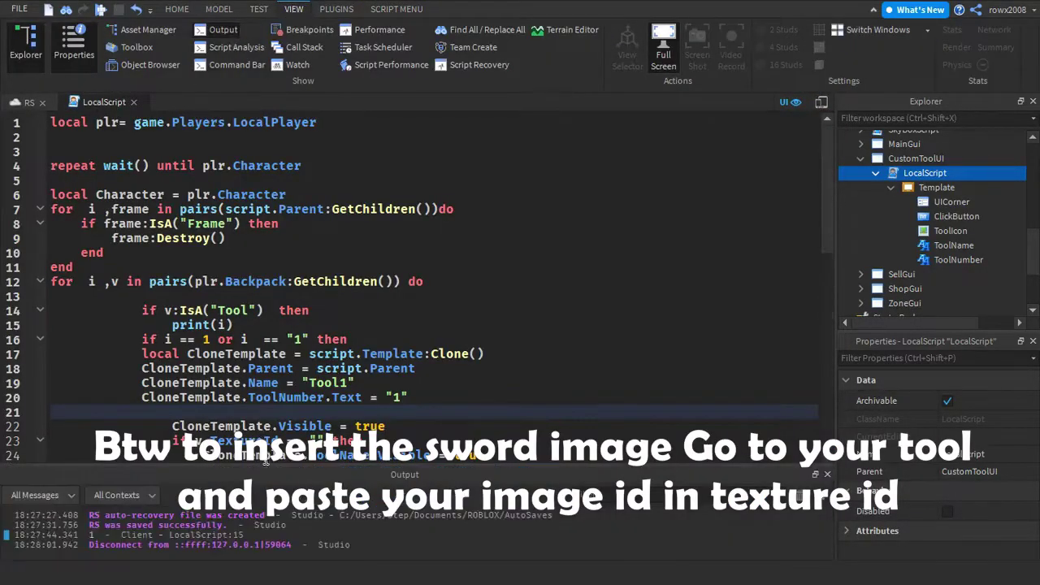
{"action": "scroll", "coordinate": [327, 351], "scroll_direction": "down", "scroll_amount": 1}
{"action": "scroll", "coordinate": [307, 282], "scroll_direction": "down", "scroll_amount": 1}
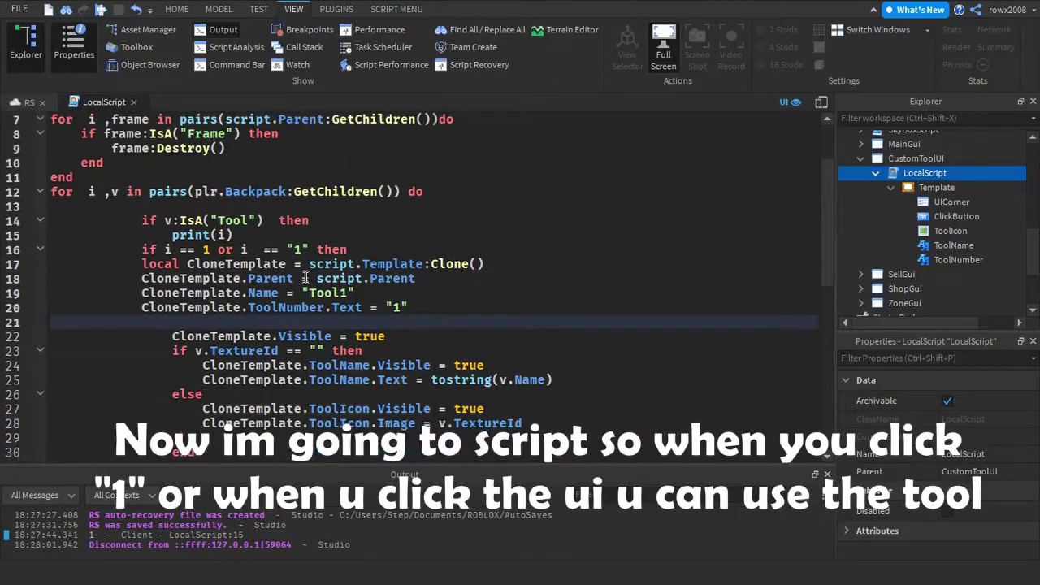
{"action": "left_click", "coordinate": [248, 234]}
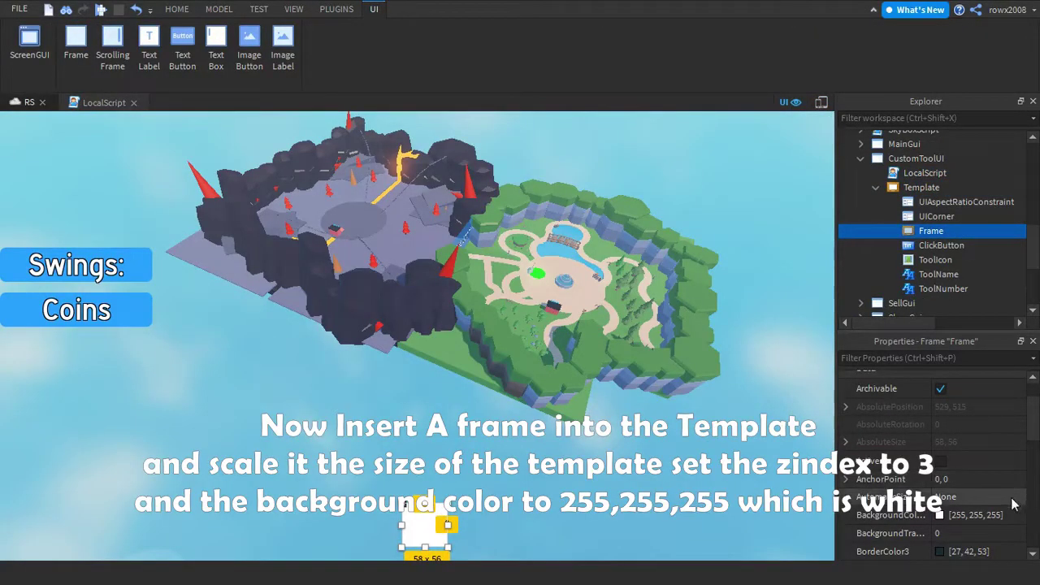
- Set the background color of the Frame inside the Template to 0,0,0 and its background transparency to 0.5
{"action": "left_click", "coordinate": [1005, 511]}
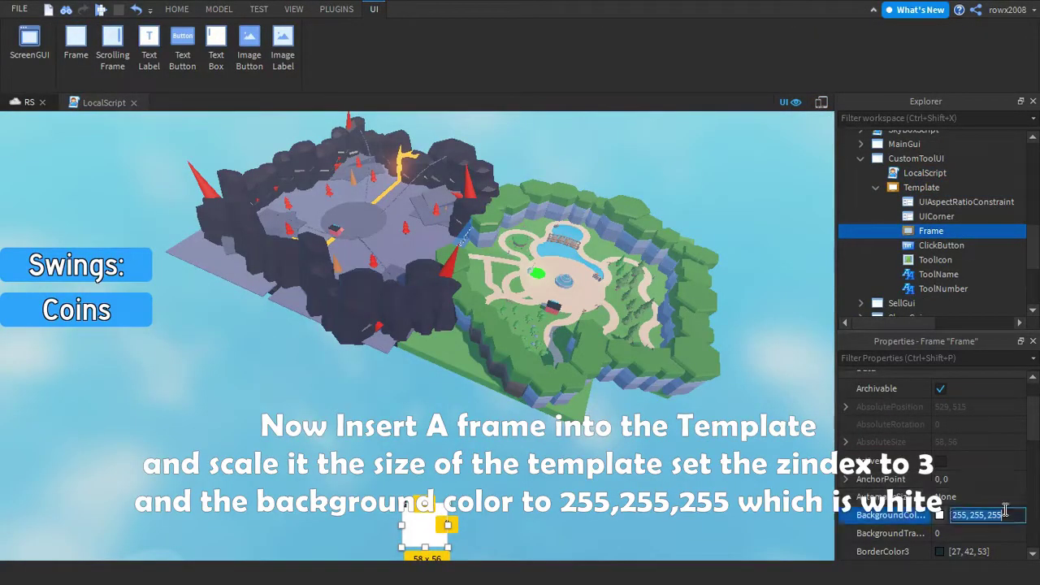
{"action": "type", "text": "0,0,0"}
{"action": "key", "text": "Return"}
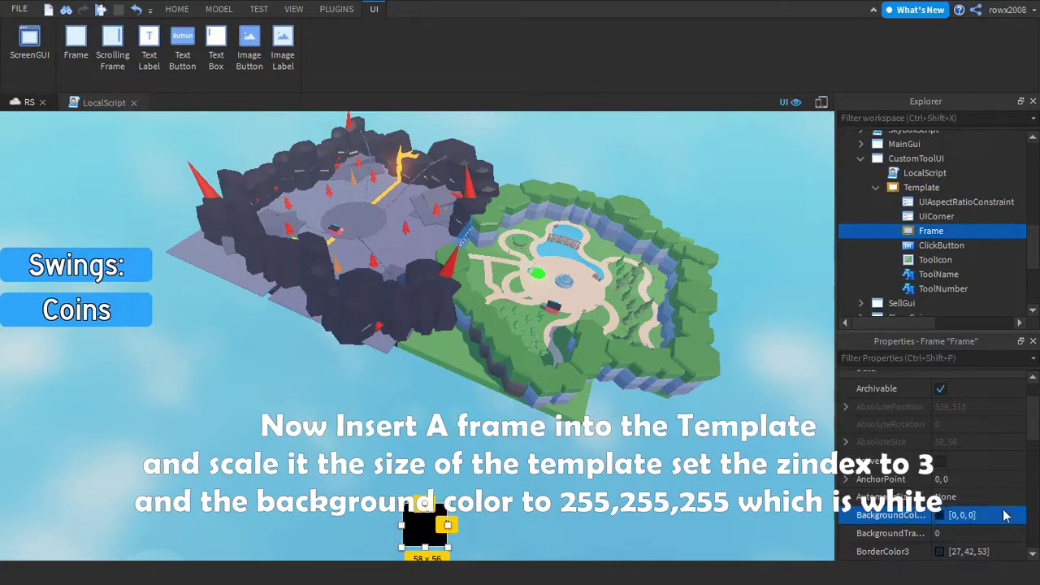
{"action": "left_click", "coordinate": [997, 533]}
{"action": "type", "text": "0.5"}
{"action": "key", "text": "Return"}
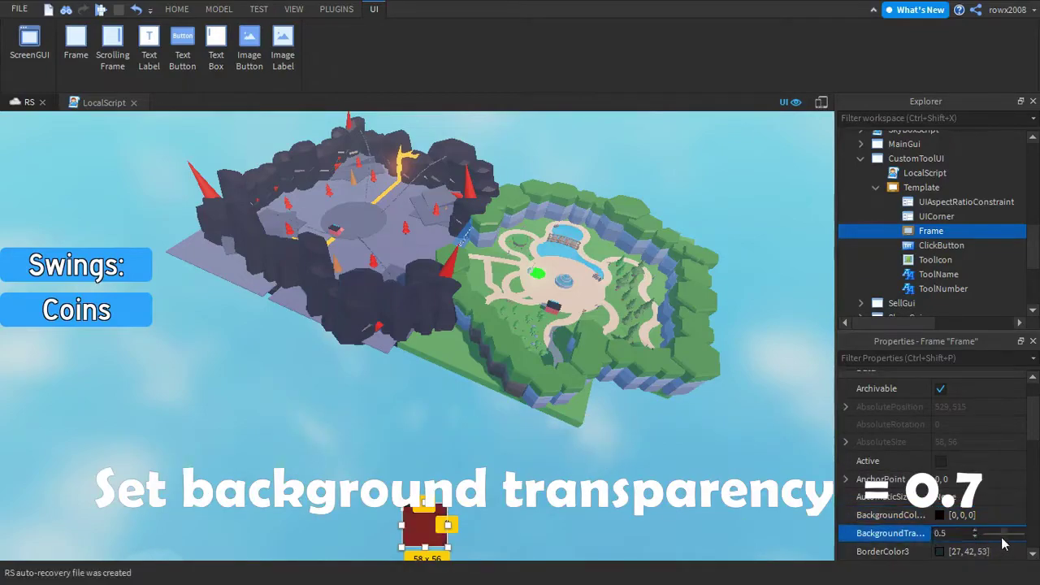
{"action": "scroll", "coordinate": [977, 531], "scroll_direction": "down", "scroll_amount": 1}
{"action": "scroll", "coordinate": [591, 374], "scroll_direction": "up", "scroll_amount": 1}
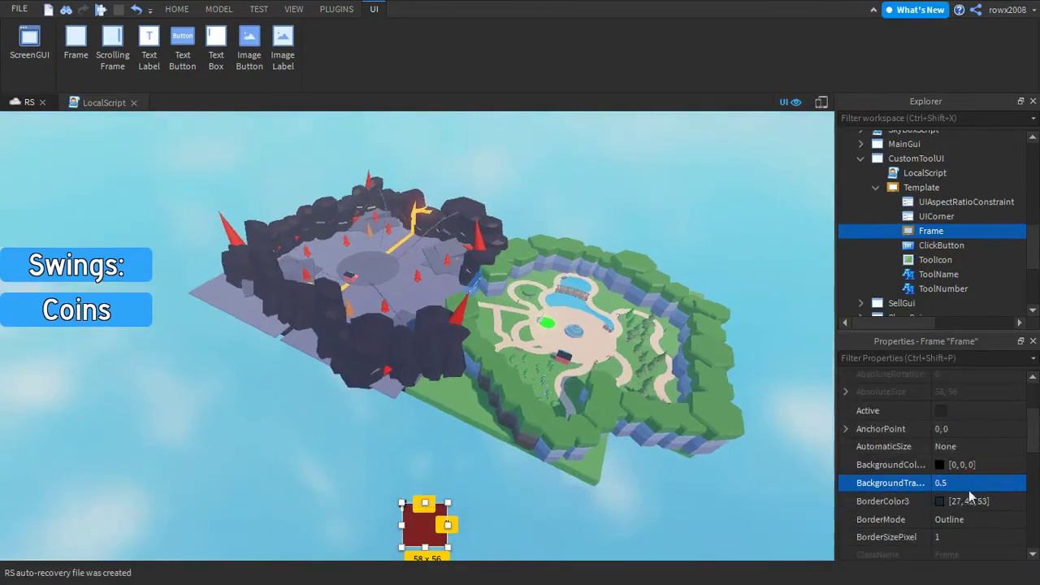
- Set the Frame's background color to 255, 255, 255 and deselect it to check the look
{"action": "left_click", "coordinate": [970, 465]}
{"action": "type", "text": "2"}
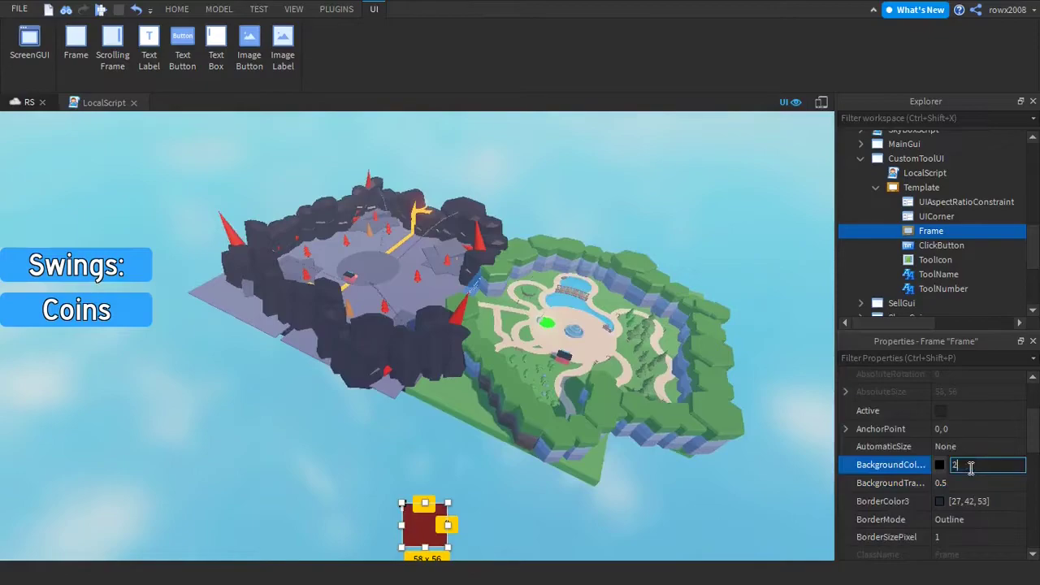
{"action": "type", "text": "55, 255, 255"}
{"action": "key", "text": "Return"}
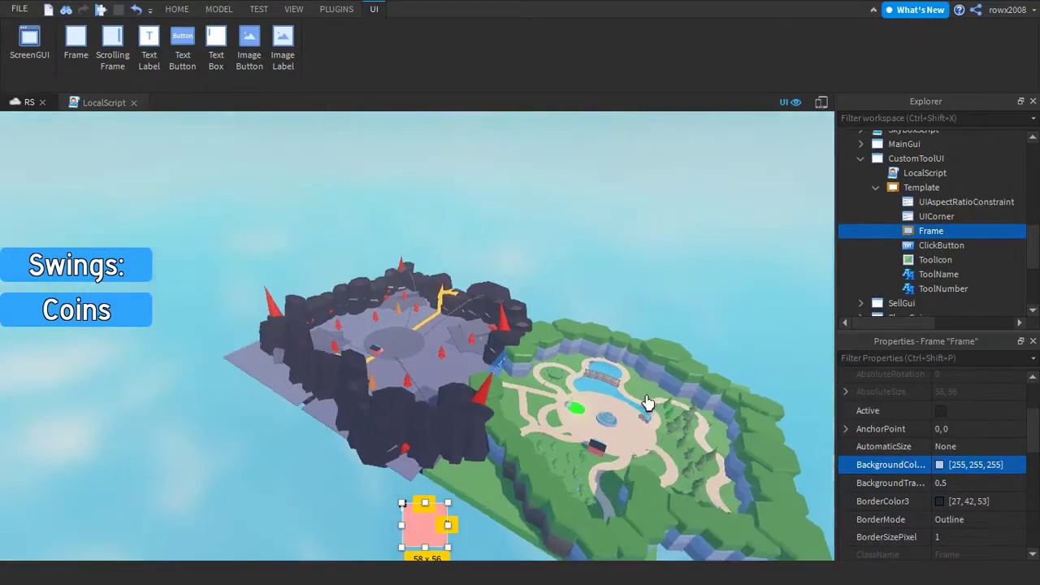
{"action": "left_click", "coordinate": [664, 276]}
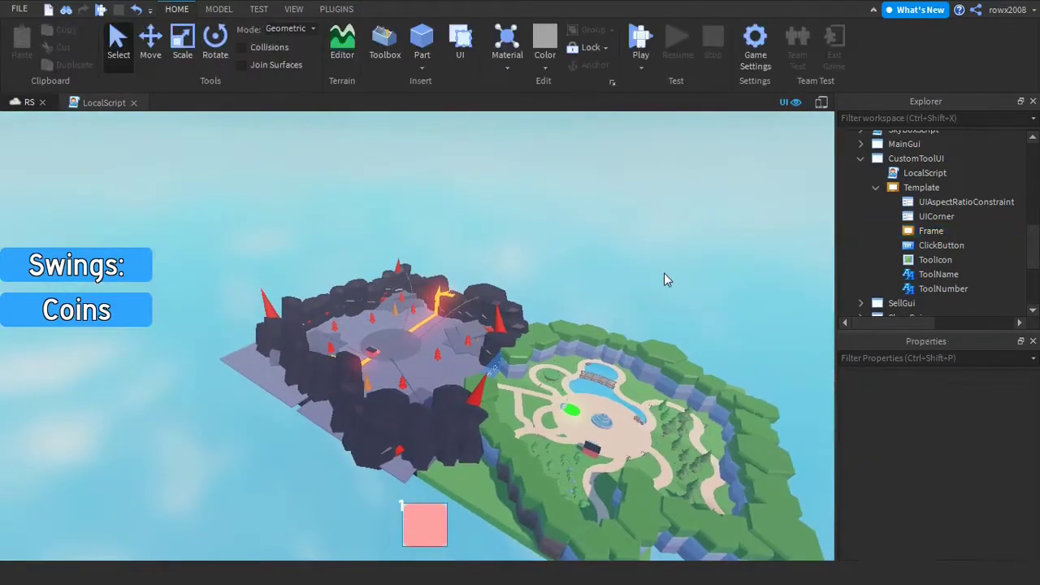
- Select the Template's Frame again and set its background transparency to about 0.55
{"action": "left_click", "coordinate": [931, 231]}
{"action": "scroll", "coordinate": [962, 438], "scroll_direction": "down", "scroll_amount": 5}
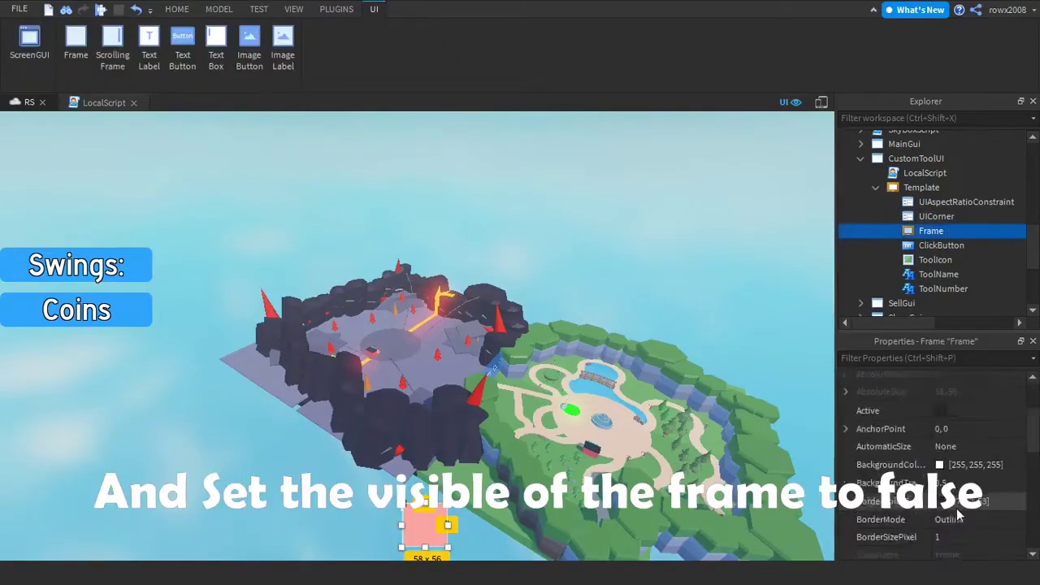
{"action": "left_click", "coordinate": [961, 432]}
{"action": "type", "text": "1"}
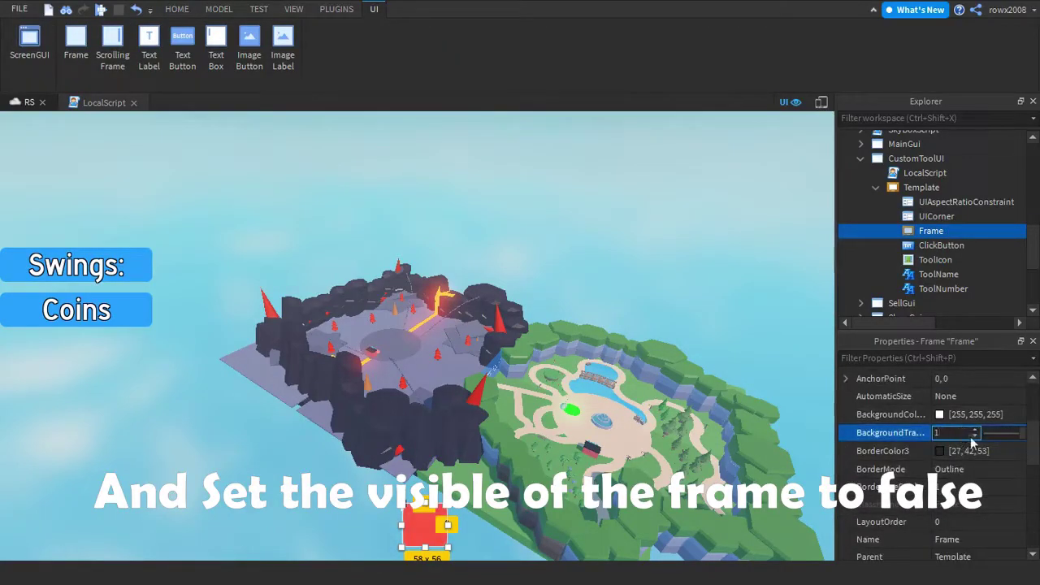
{"action": "key", "text": "BackSpace"}
{"action": "key", "text": "BackSpace"}
{"action": "type", "text": "0.55"}
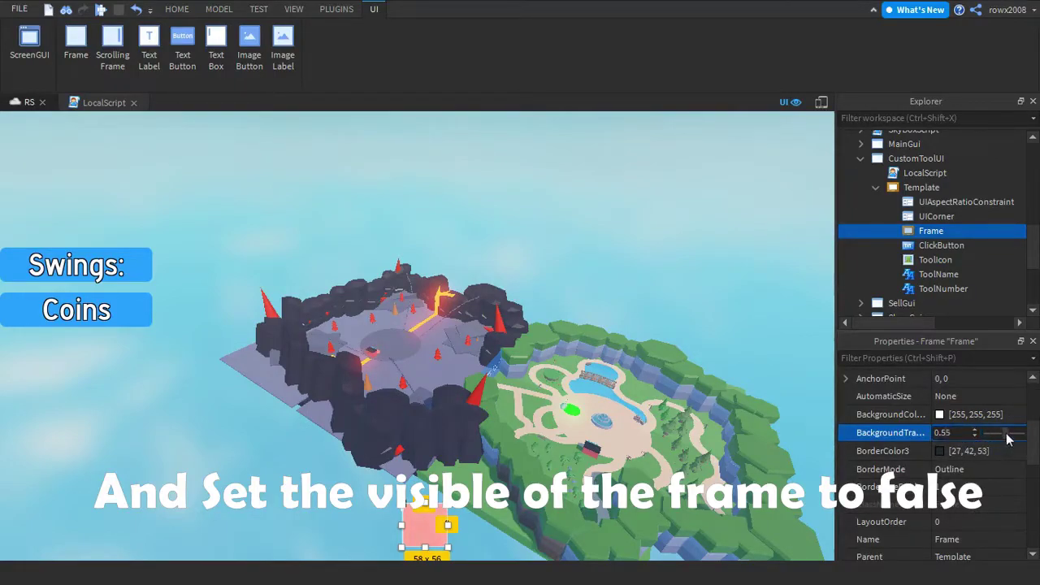
{"action": "left_click_drag", "start_coordinate": [1007, 439], "coordinate": [1011, 439]}
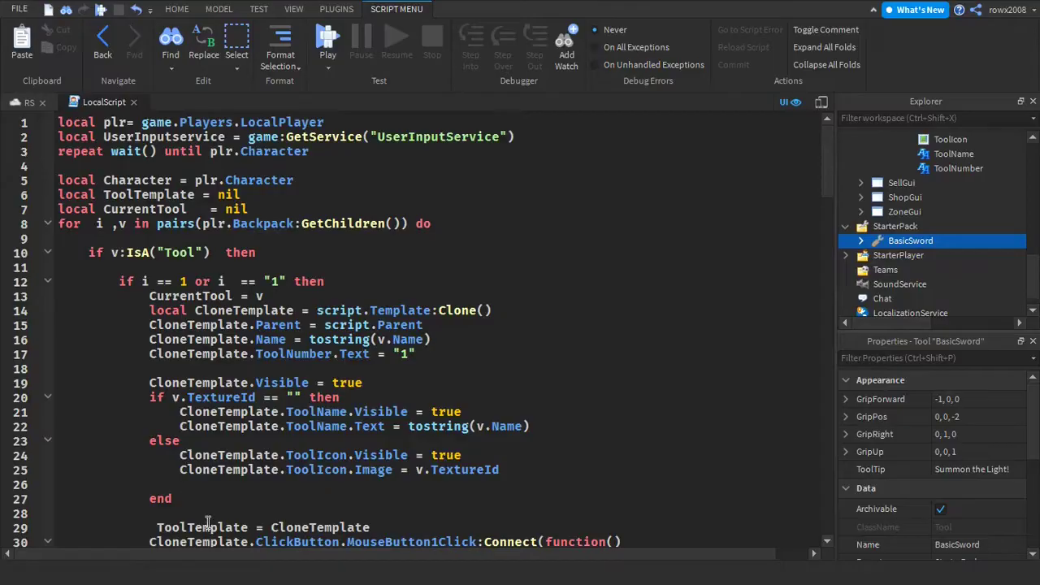
- Review the LocalScript code from the player variables and Template cloning through the ClickButton handler to the start of the CreateUI function
{"action": "left_click", "coordinate": [111, 513]}
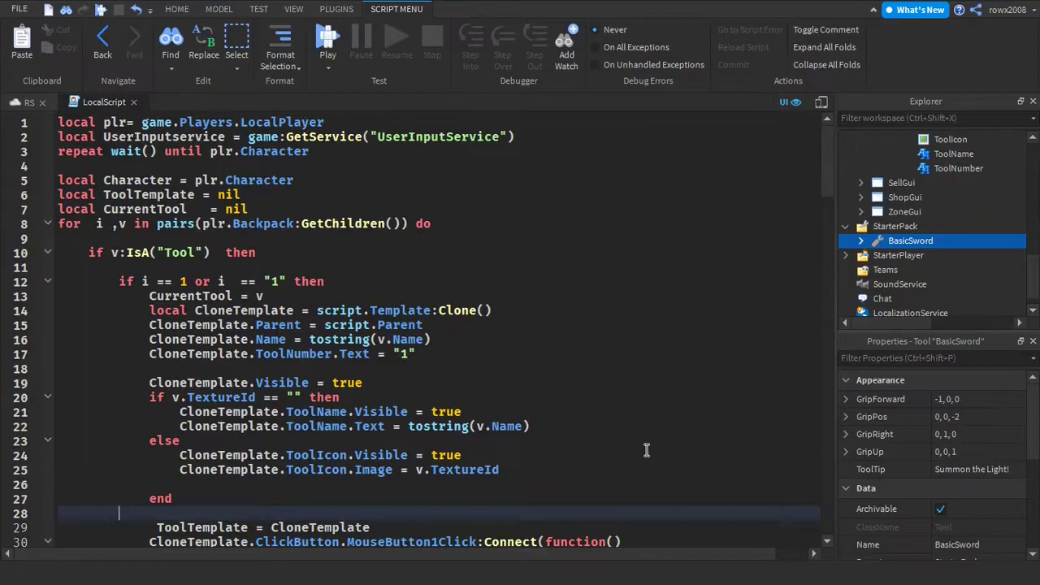
{"action": "scroll", "coordinate": [1014, 243], "scroll_direction": "up", "scroll_amount": 4}
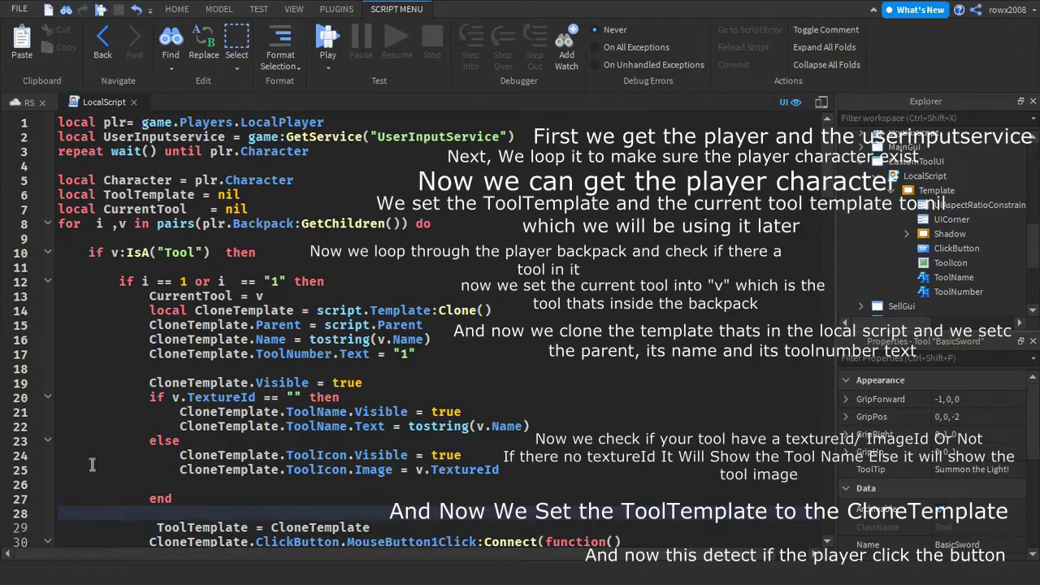
{"action": "scroll", "coordinate": [115, 460], "scroll_direction": "down", "scroll_amount": 8}
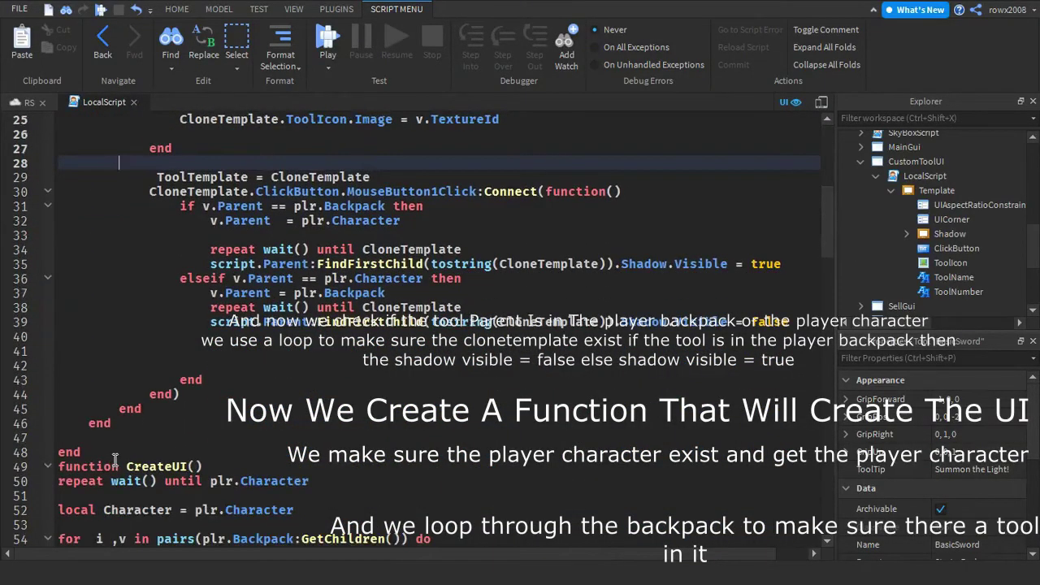
{"action": "scroll", "coordinate": [115, 460], "scroll_direction": "down", "scroll_amount": 1}
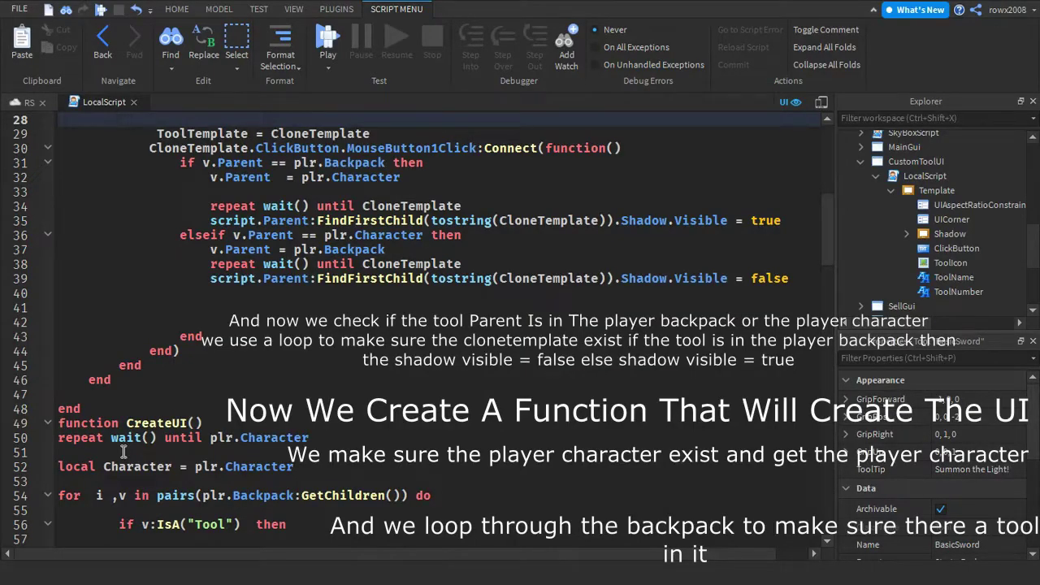
{"action": "left_click", "coordinate": [144, 537]}
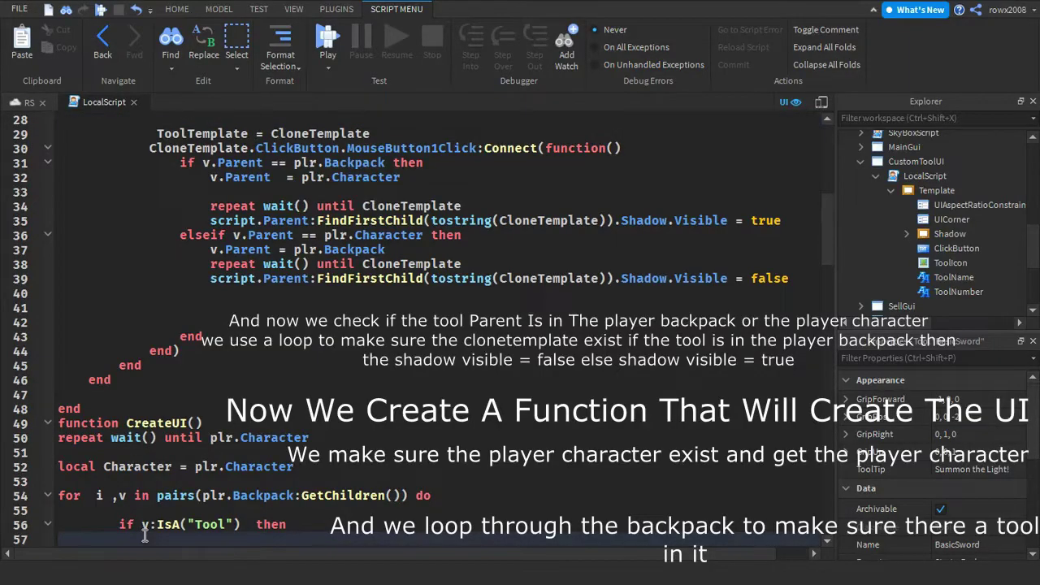